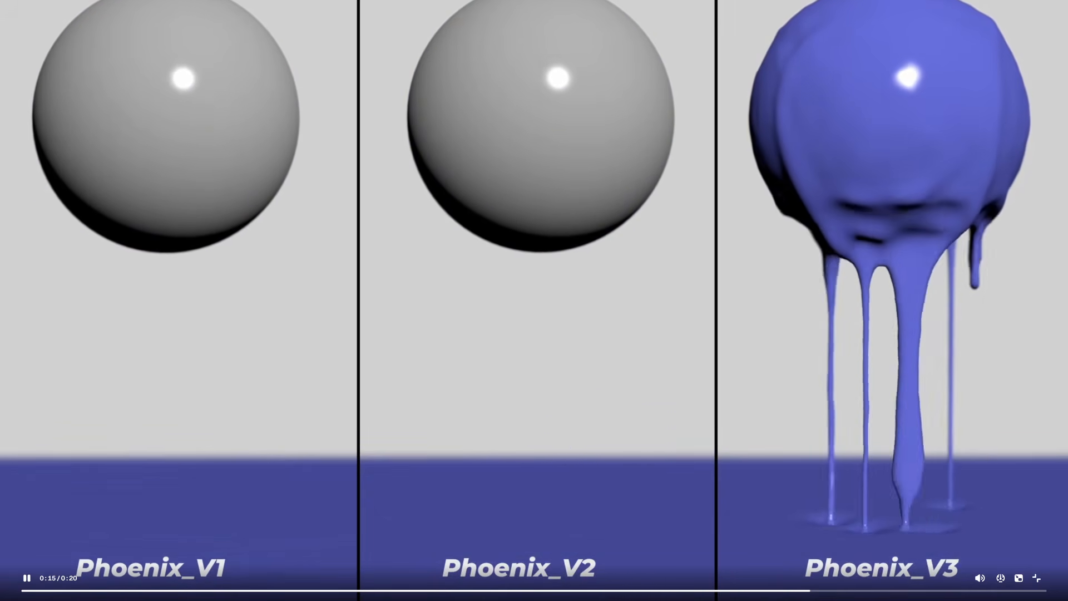
Leave the full-screen video and browse the Patreon posts on 3D simulation assets and setups.
{"action": "key", "text": "Escape"}
{"action": "scroll", "coordinate": [539, 287], "scroll_direction": "down", "scroll_amount": 12}
{"action": "scroll", "coordinate": [539, 287], "scroll_direction": "down", "scroll_amount": 15}
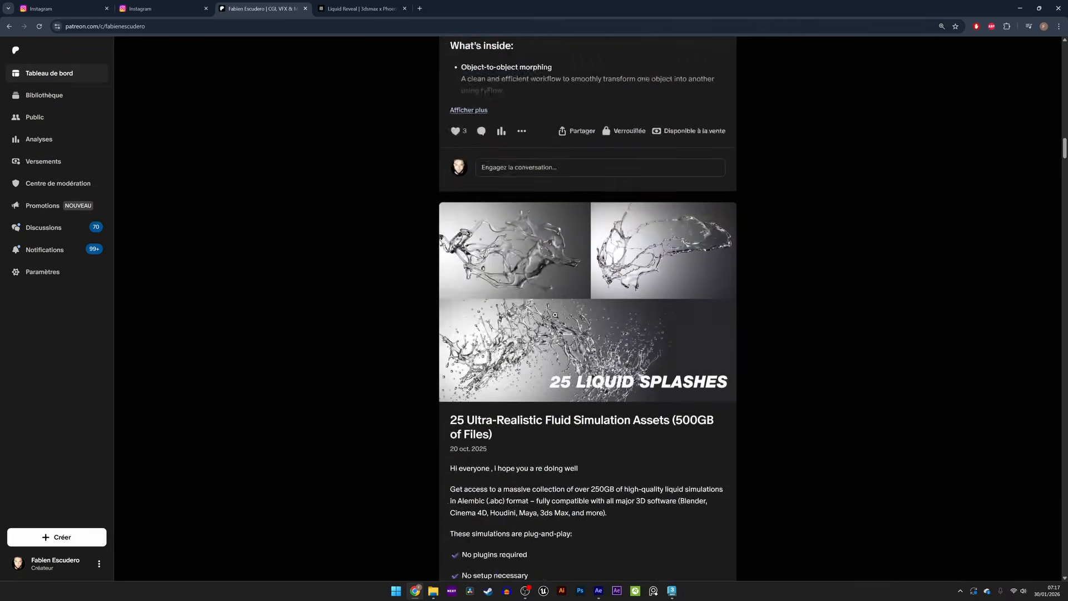
{"action": "scroll", "coordinate": [612, 358], "scroll_direction": "down", "scroll_amount": 1}
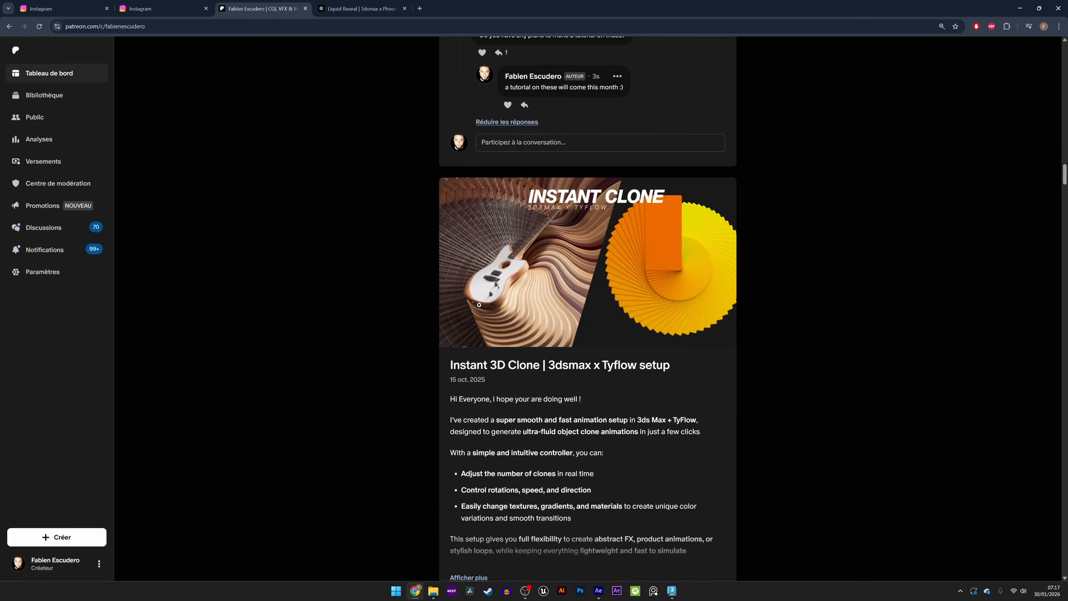
{"action": "scroll", "coordinate": [518, 320], "scroll_direction": "down", "scroll_amount": 7}
{"action": "scroll", "coordinate": [558, 355], "scroll_direction": "down", "scroll_amount": 2}
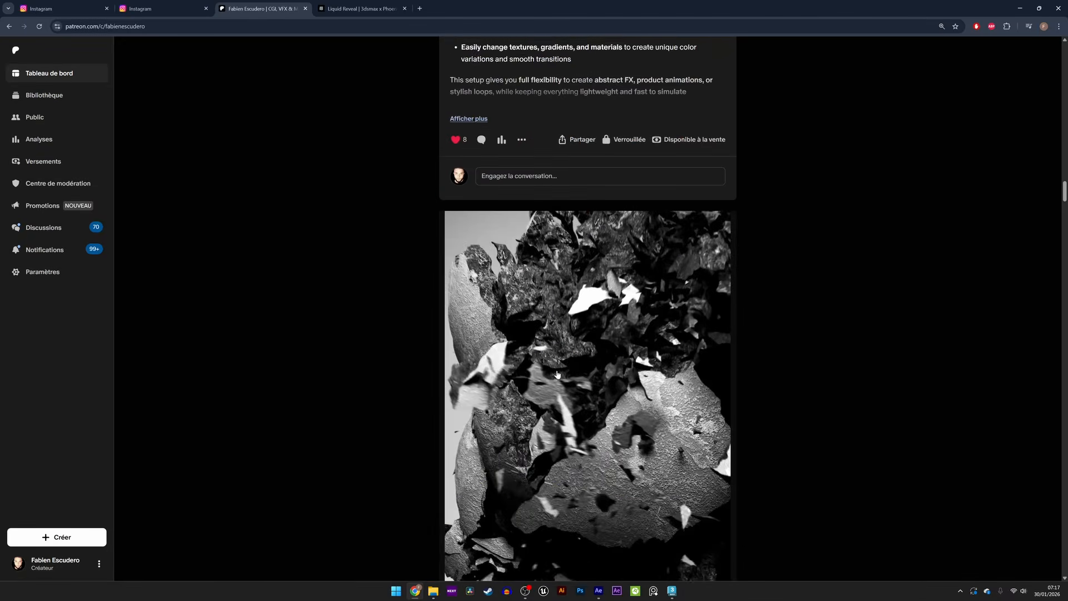
{"action": "scroll", "coordinate": [558, 354], "scroll_direction": "up", "scroll_amount": 2}
{"action": "scroll", "coordinate": [558, 355], "scroll_direction": "up", "scroll_amount": 12}
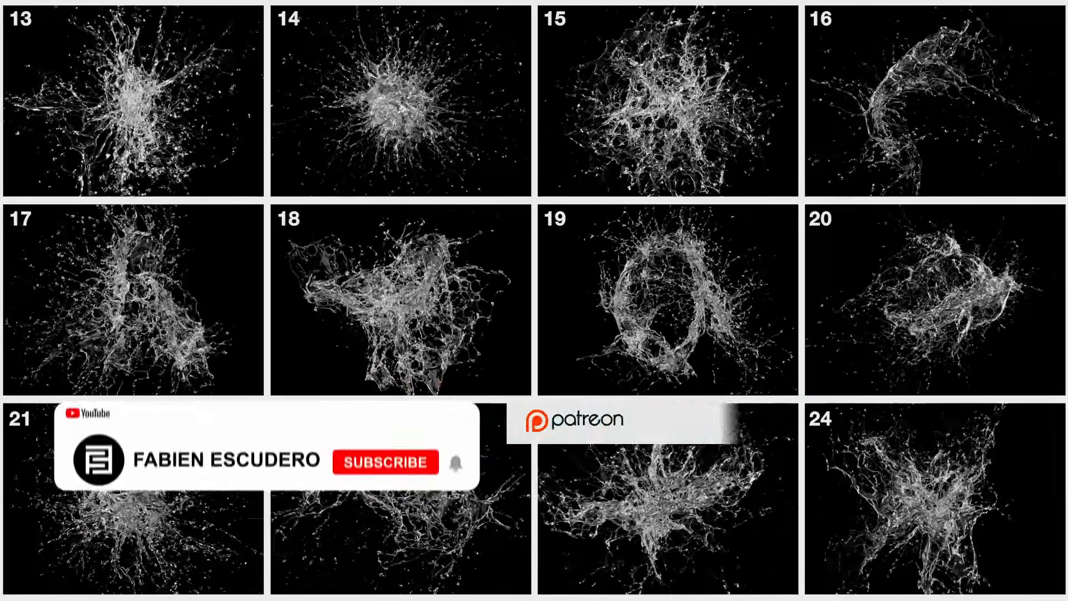
Skim through the liquid splash demo video and look over the Liquid Reveal product page on Gumroad.
{"action": "key", "text": "space"}
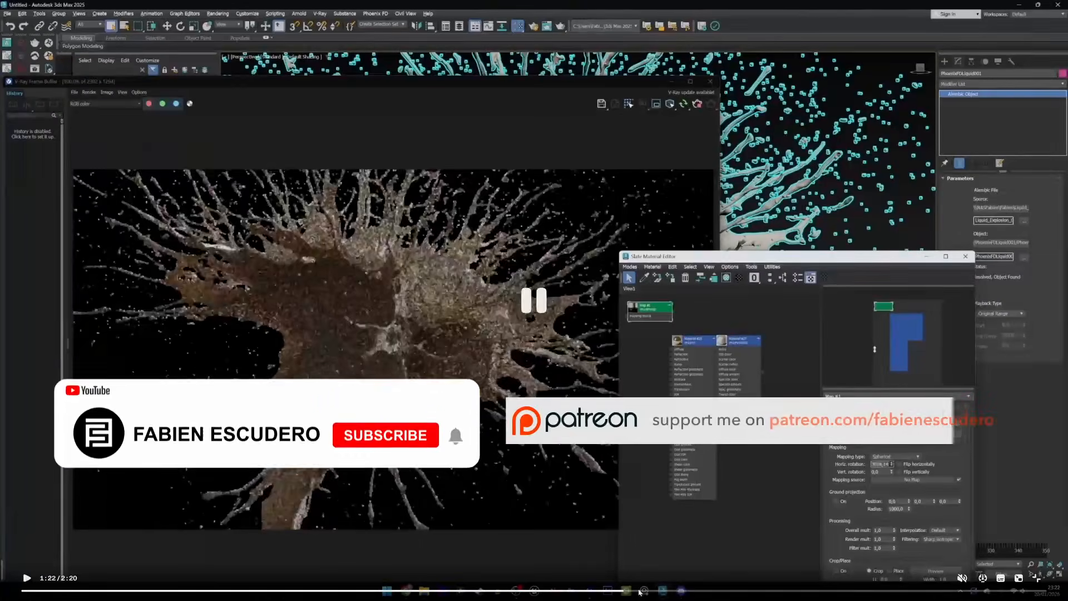
{"action": "left_click_drag", "start_coordinate": [639, 592], "coordinate": [654, 591]}
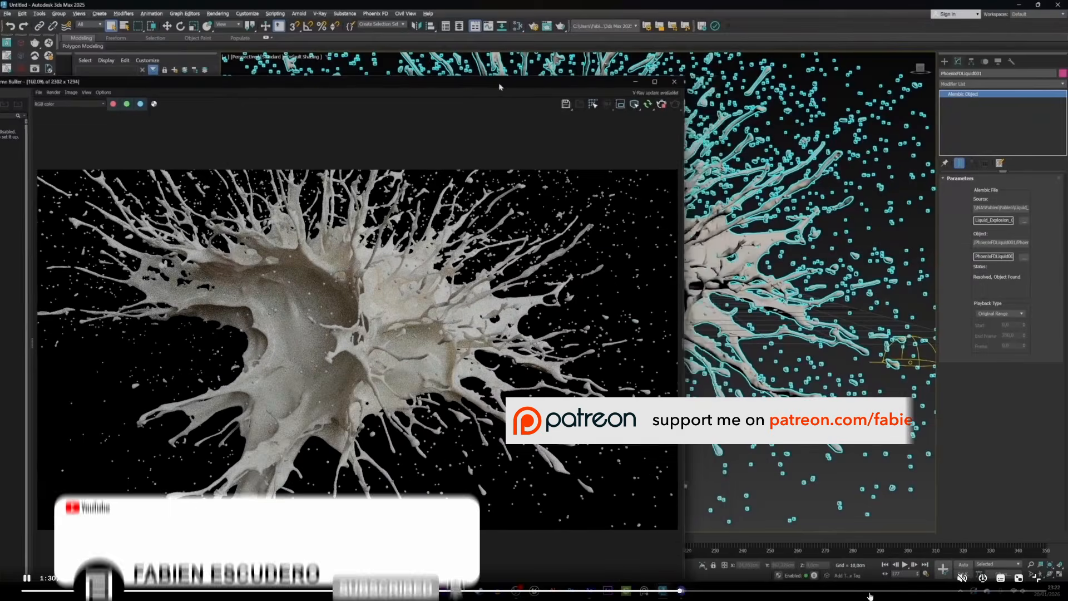
{"action": "mouse_move", "coordinate": [871, 591]}
{"action": "left_mouse_down"}
{"action": "mouse_move", "coordinate": [970, 592]}
{"action": "mouse_move", "coordinate": [881, 593]}
{"action": "left_mouse_up"}
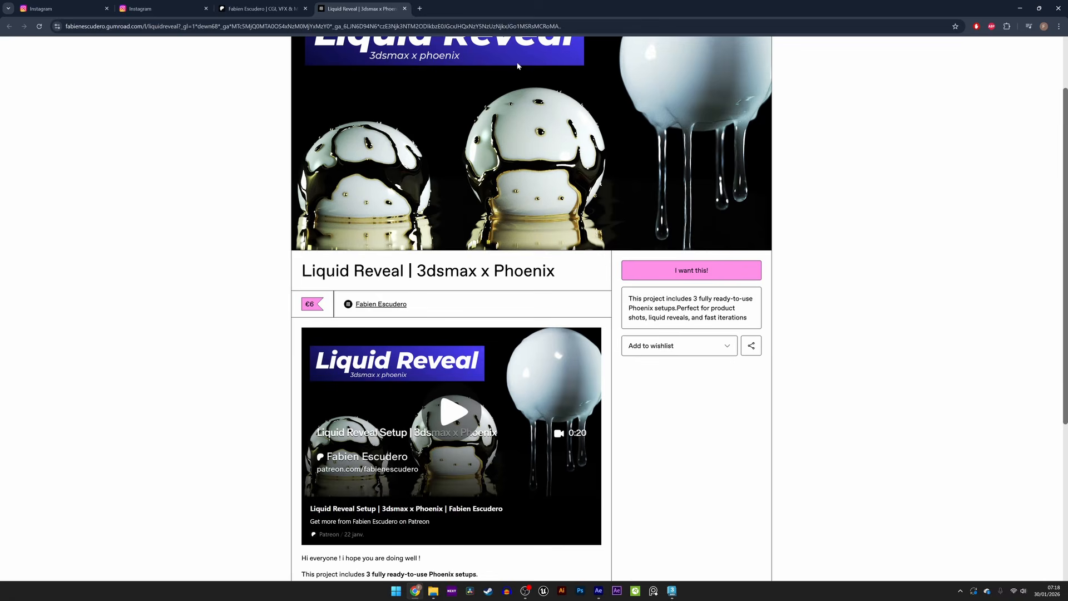
{"action": "scroll", "coordinate": [517, 66], "scroll_direction": "up", "scroll_amount": 2}
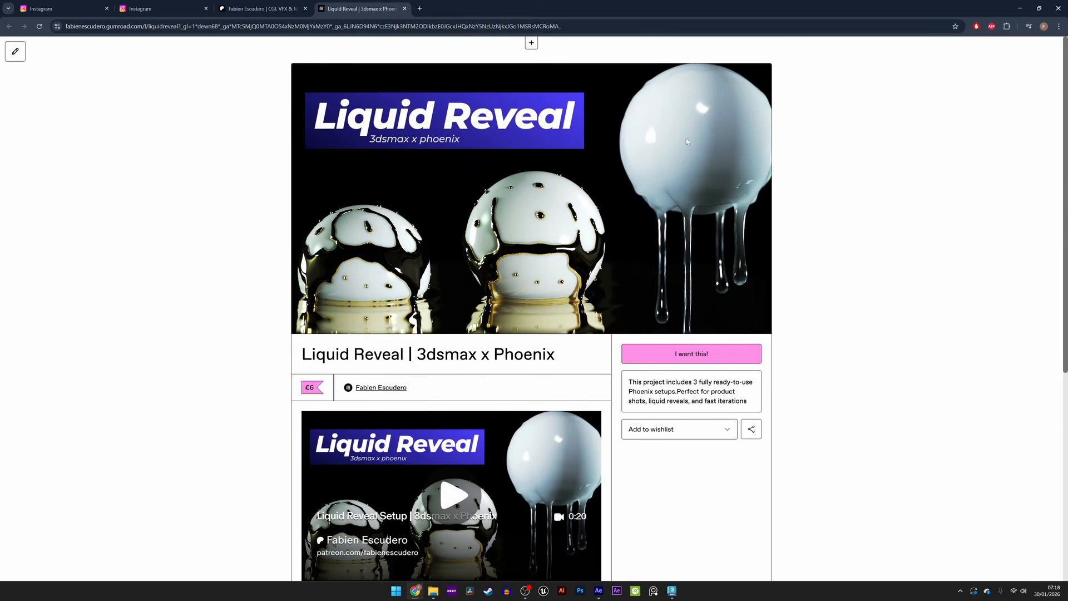
{"action": "scroll", "coordinate": [638, 164], "scroll_direction": "down", "scroll_amount": 3}
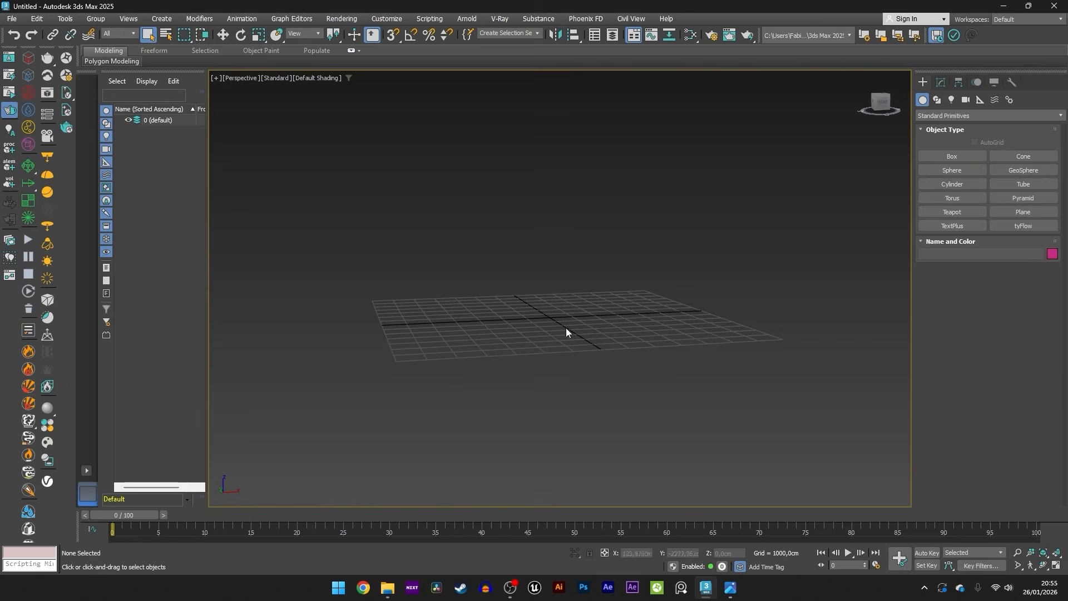
Set the 3ds Max system unit scale to centimeters and accept the units setup.
{"action": "middle_click_drag", "start_coordinate": [609, 307], "coordinate": [581, 295], "text": "alt"}
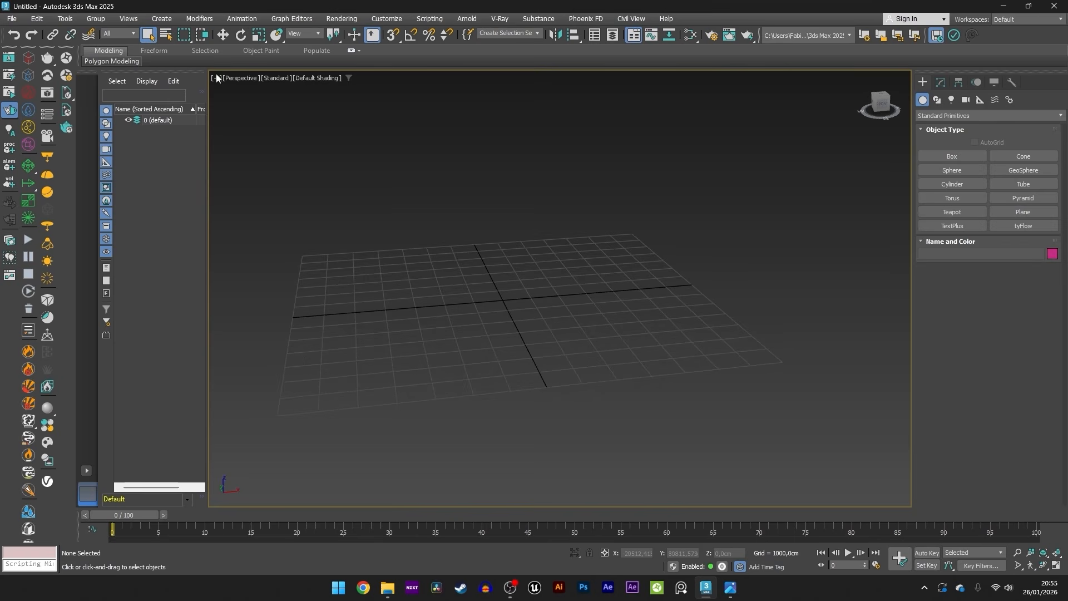
{"action": "left_click", "coordinate": [396, 20]}
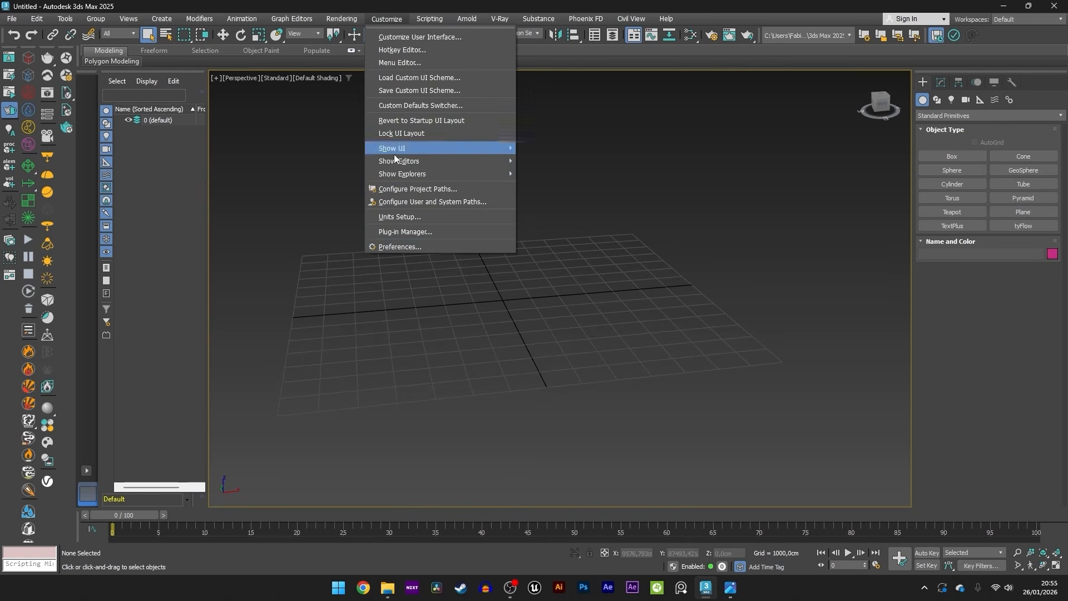
{"action": "left_click", "coordinate": [399, 218]}
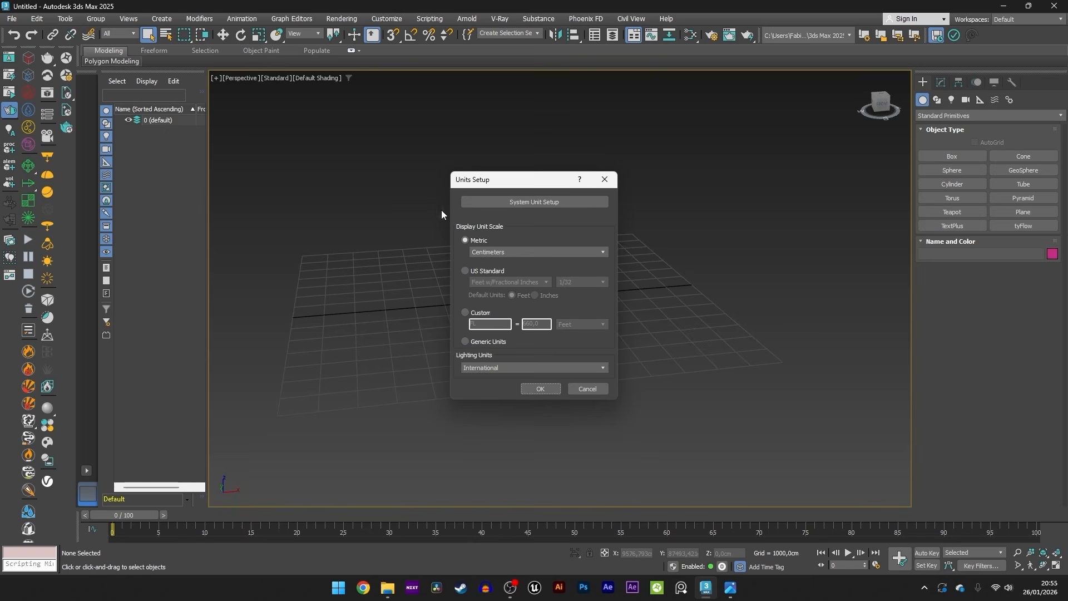
{"action": "left_click", "coordinate": [515, 201]}
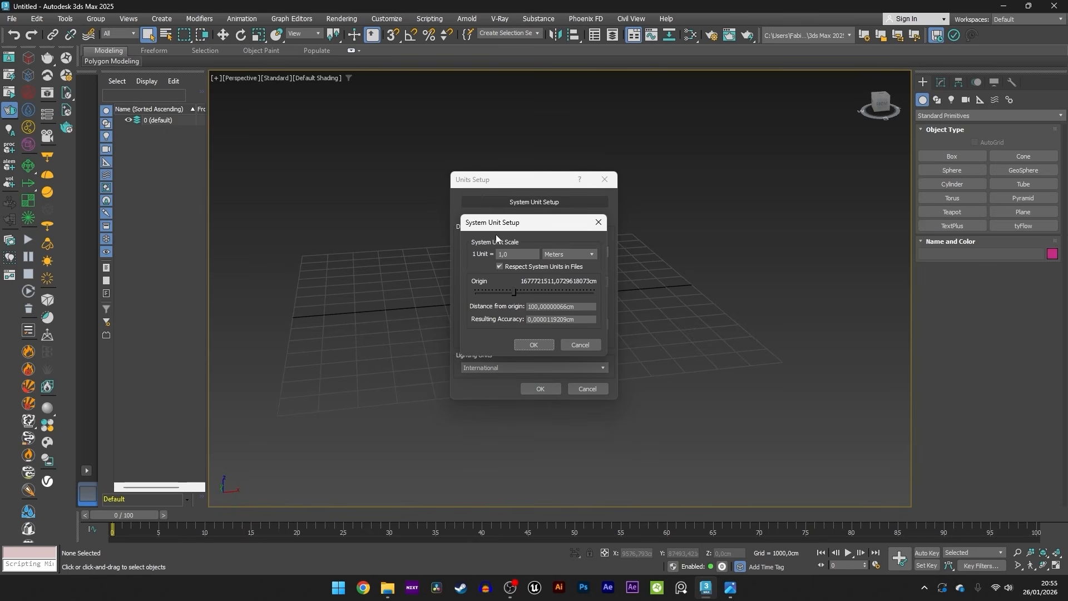
{"action": "left_click", "coordinate": [549, 255]}
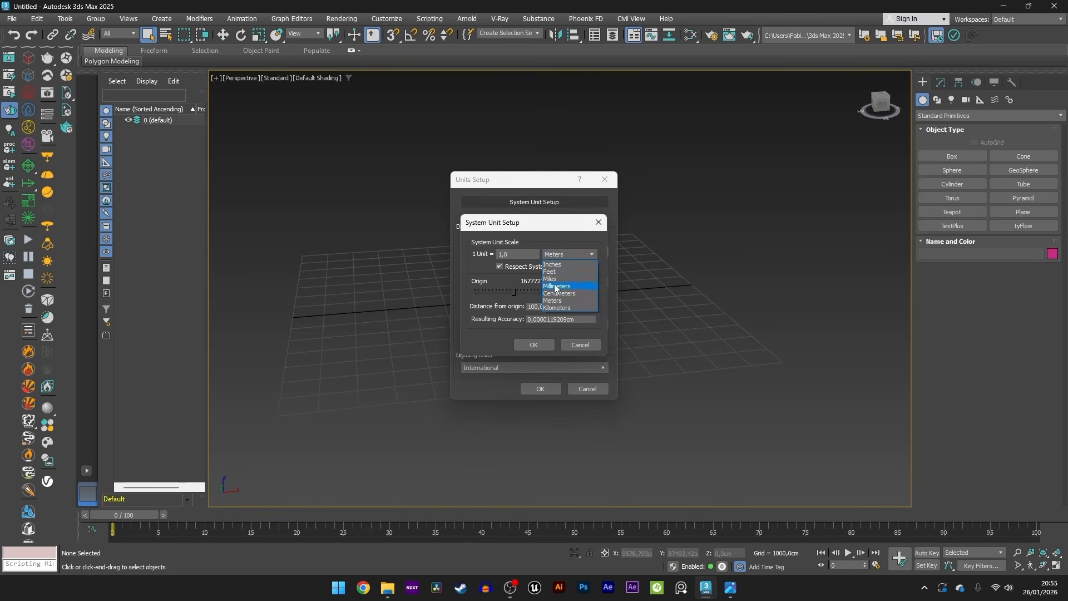
{"action": "left_click", "coordinate": [555, 293]}
{"action": "left_click", "coordinate": [534, 344]}
{"action": "left_click", "coordinate": [540, 388]}
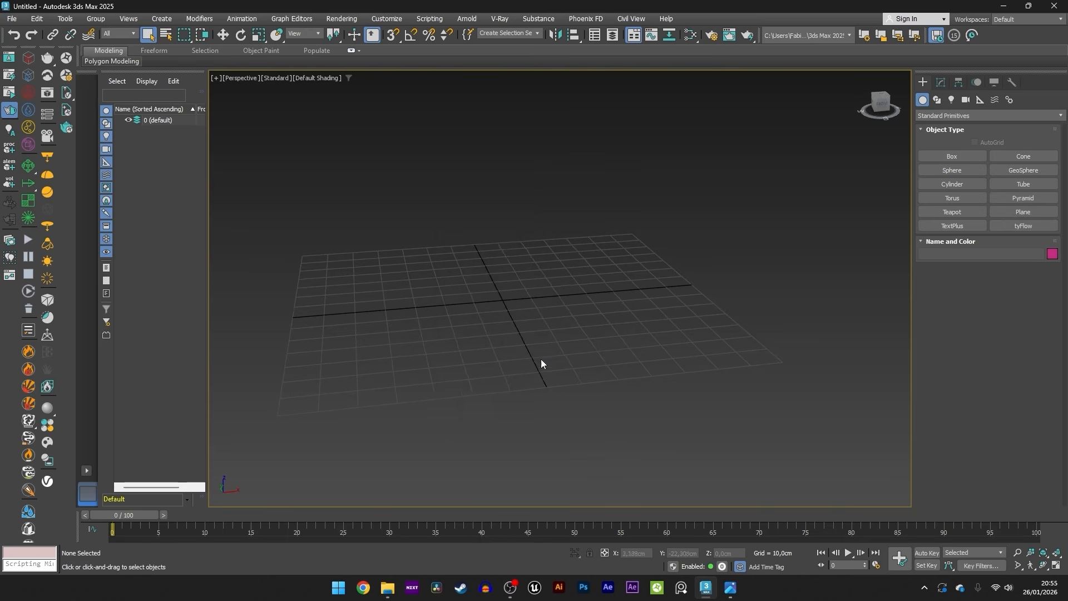
Create a standard sphere with a radius of about 15.4 cm at the centre of the grid.
{"action": "scroll", "coordinate": [576, 315], "scroll_direction": "down", "scroll_amount": 5}
{"action": "middle_click_drag", "start_coordinate": [575, 315], "coordinate": [553, 340], "text": "alt"}
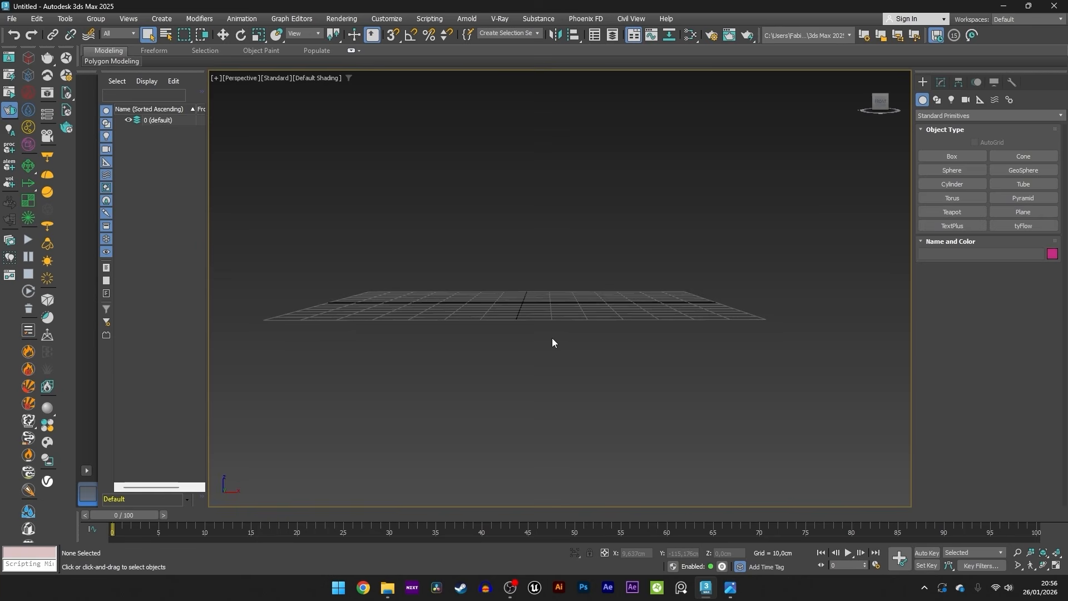
{"action": "left_click", "coordinate": [926, 117]}
{"action": "left_click", "coordinate": [864, 172]}
{"action": "left_click", "coordinate": [952, 171]}
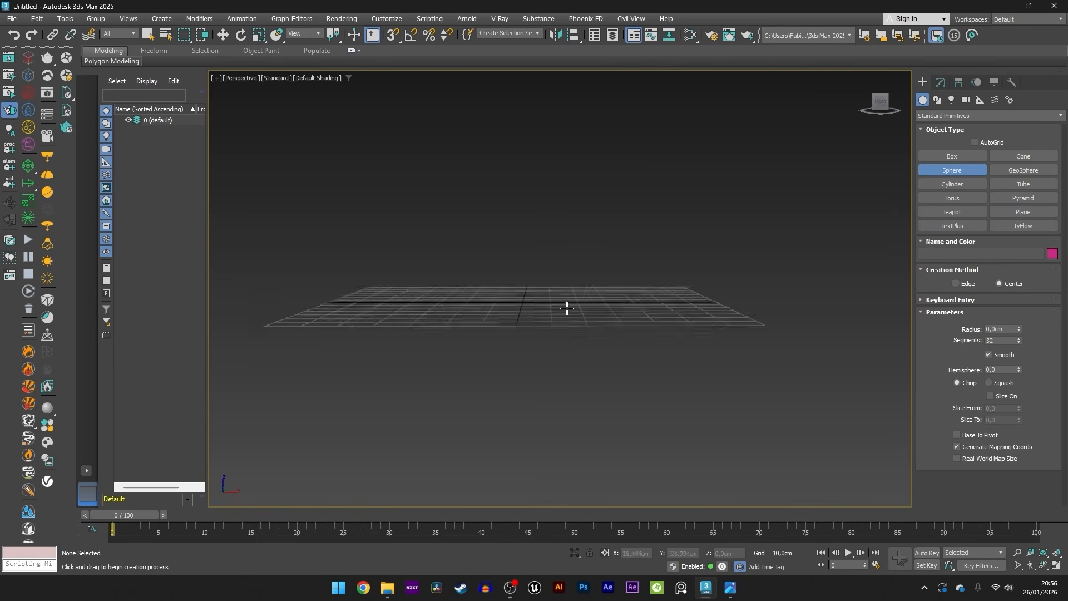
{"action": "middle_click_drag", "start_coordinate": [565, 307], "coordinate": [541, 308], "text": "alt"}
{"action": "left_click_drag", "start_coordinate": [522, 300], "coordinate": [568, 323]}
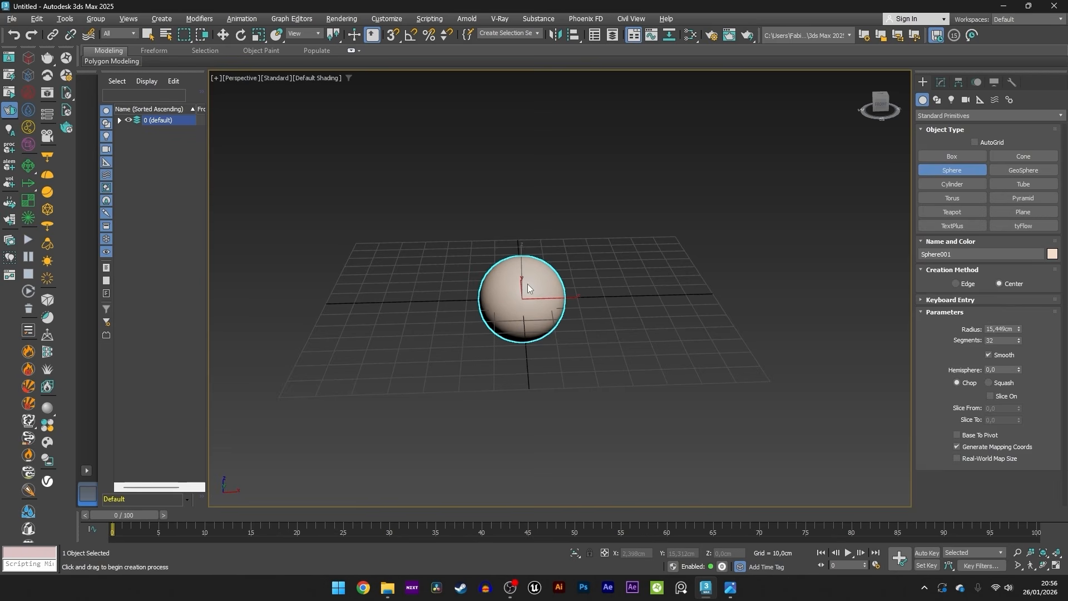
{"action": "right_click", "coordinate": [569, 325]}
Place the sphere exactly at the world origin by setting its X and Y positions to 0.
{"action": "right_click", "coordinate": [539, 303]}
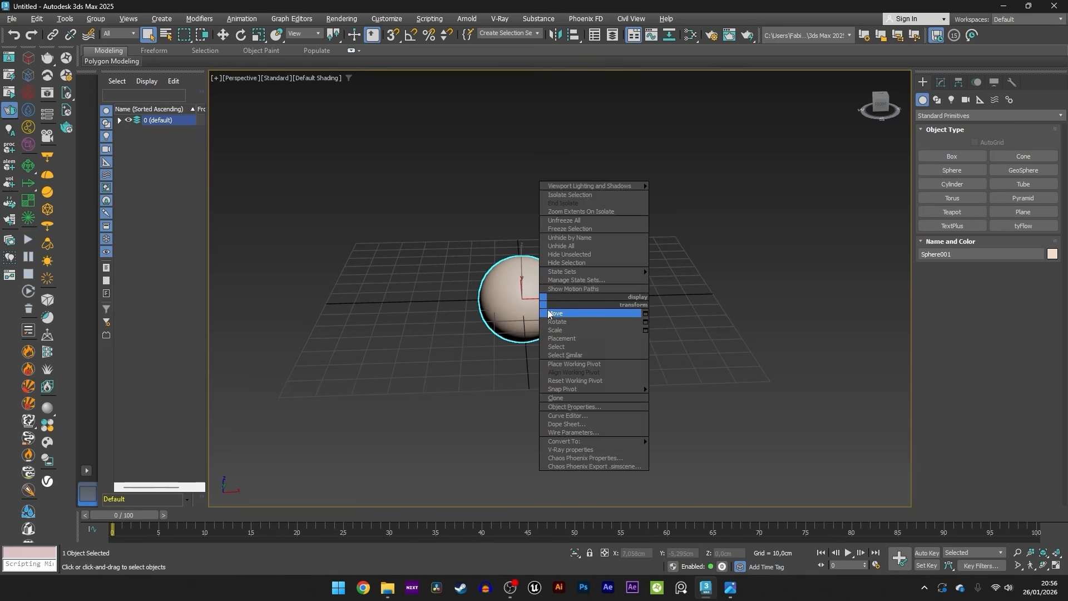
{"action": "left_click", "coordinate": [590, 305]}
{"action": "type", "text": "0"}
{"action": "left_click", "coordinate": [679, 553]}
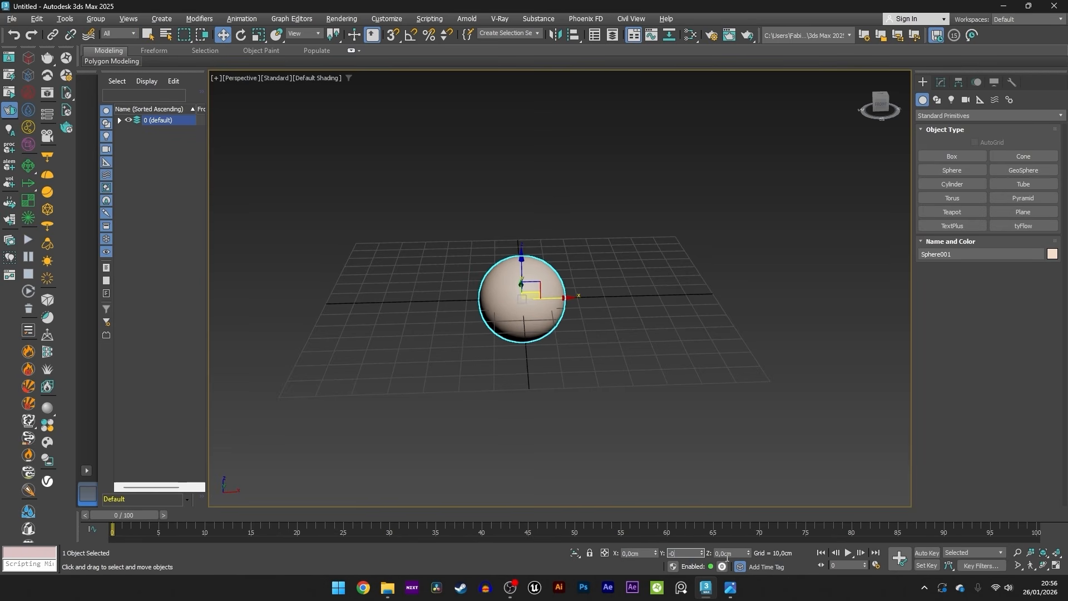
{"action": "key", "text": "Return"}
In the front view, lower the sphere below the ground line to a Z position of about -27.2 cm.
{"action": "key", "text": "f"}
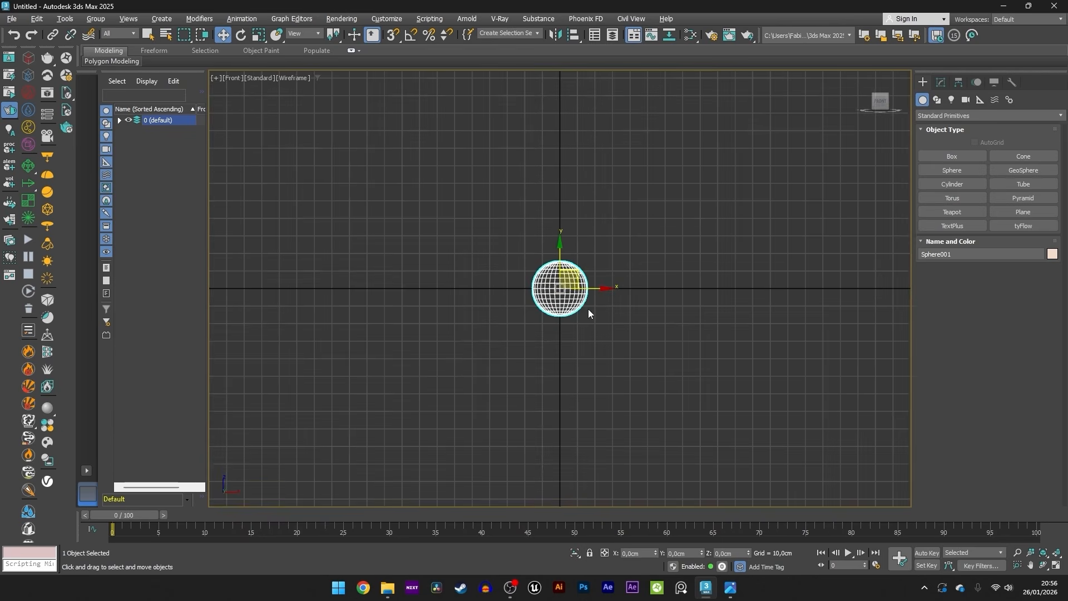
{"action": "middle_click_drag", "start_coordinate": [588, 308], "coordinate": [576, 255]}
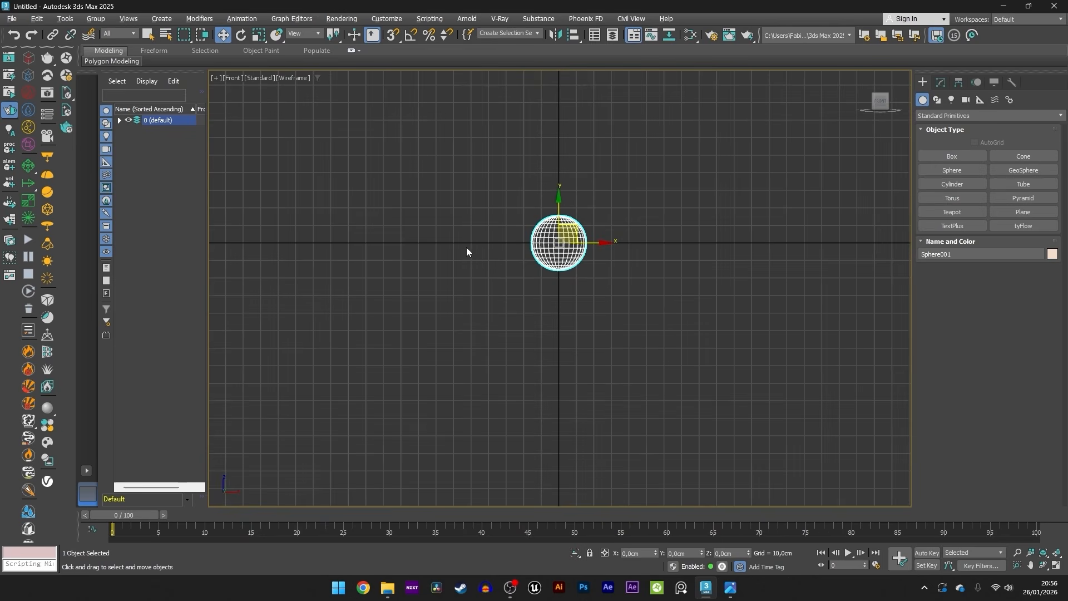
{"action": "scroll", "coordinate": [466, 248], "scroll_direction": "up", "scroll_amount": 2}
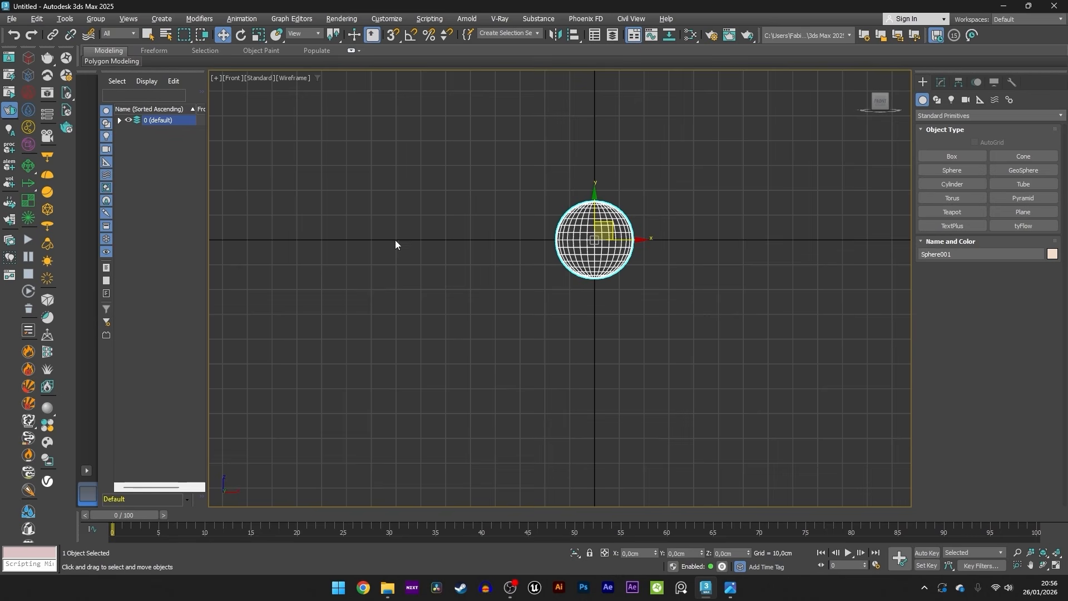
{"action": "left_click_drag", "start_coordinate": [595, 196], "coordinate": [594, 269]}
{"action": "middle_click_drag", "start_coordinate": [596, 293], "coordinate": [524, 297]}
{"action": "left_click_drag", "start_coordinate": [522, 278], "coordinate": [522, 270]}
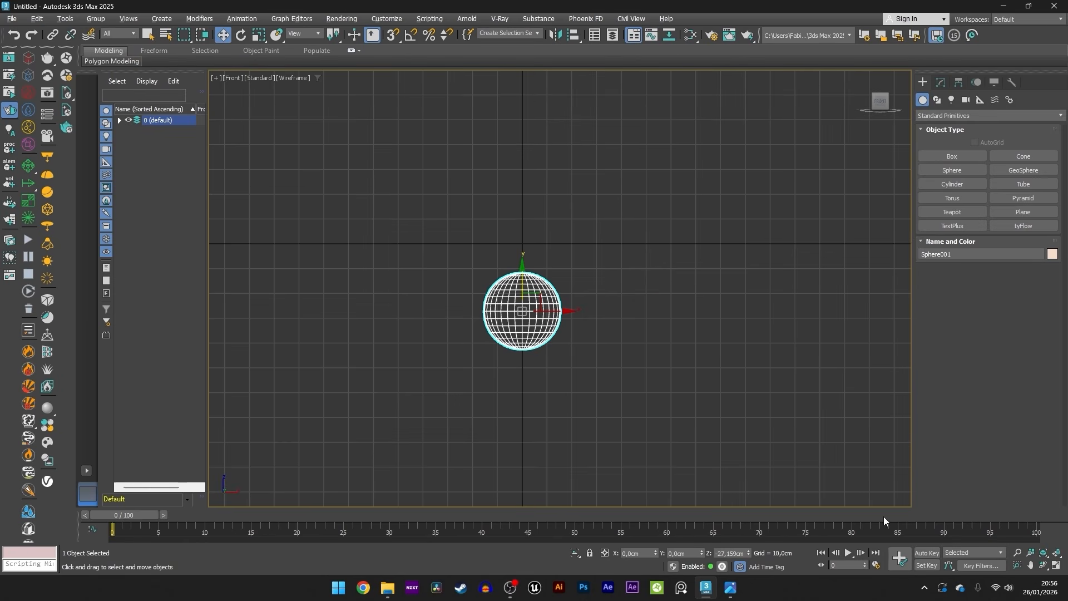
Set the animation's end time to frame 200 and turn on automatic keyframing.
{"action": "left_click", "coordinate": [875, 564]}
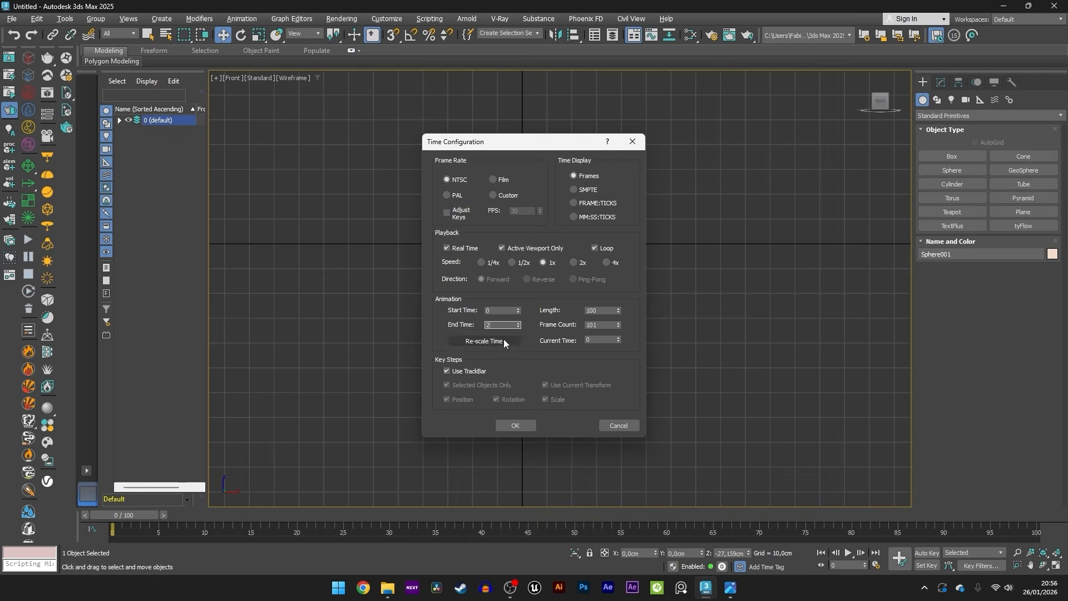
{"action": "left_click", "coordinate": [515, 426]}
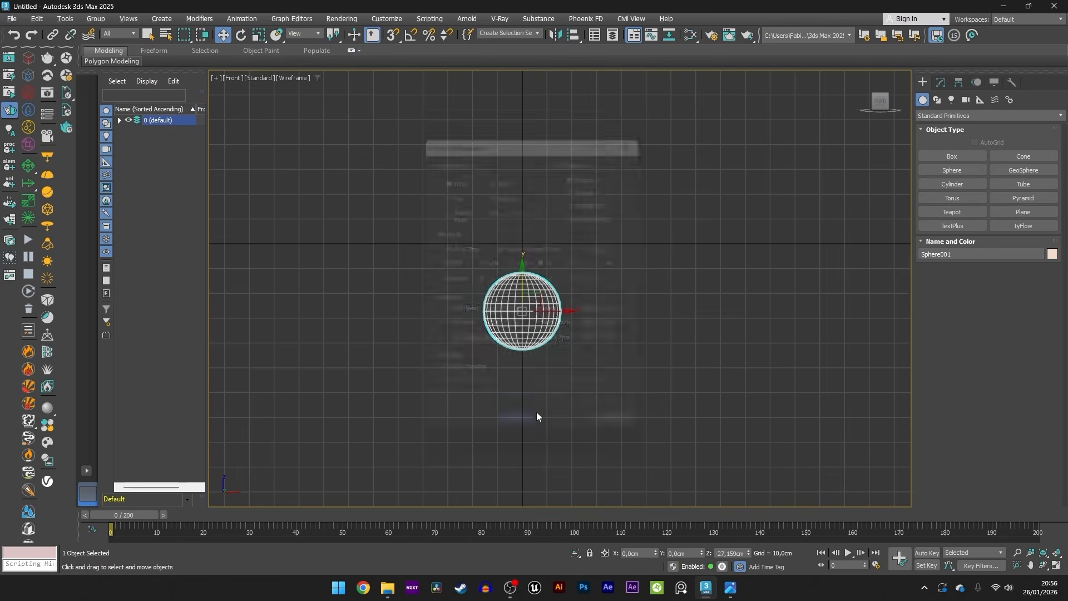
{"action": "left_click", "coordinate": [926, 553]}
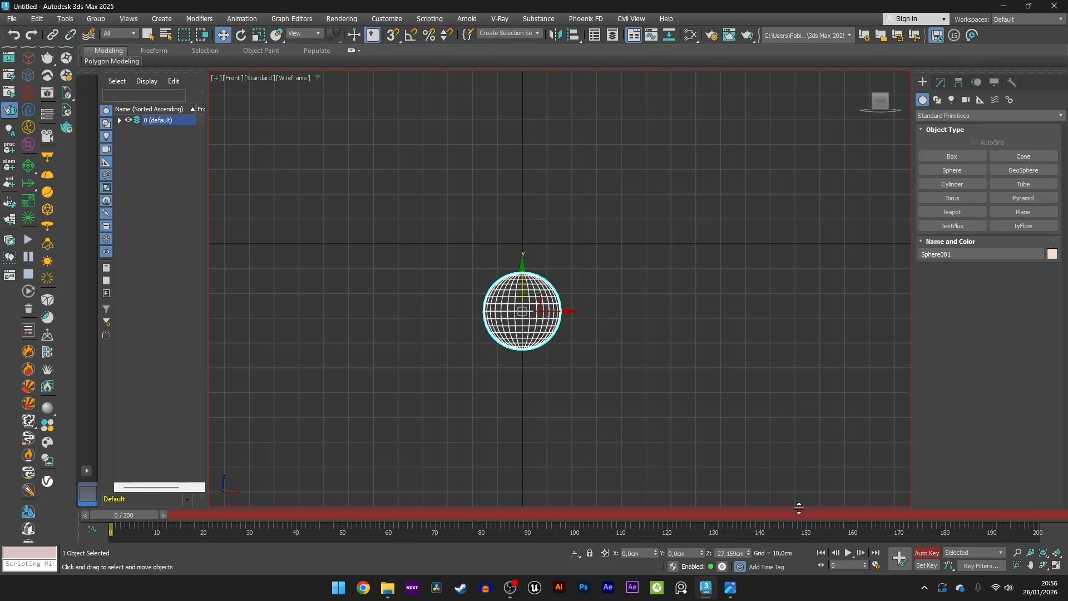
Keyframe the sphere's rise at frame 150 by moving it up to a Z position of about 48.3 cm.
{"action": "left_click_drag", "start_coordinate": [767, 513], "coordinate": [800, 510]}
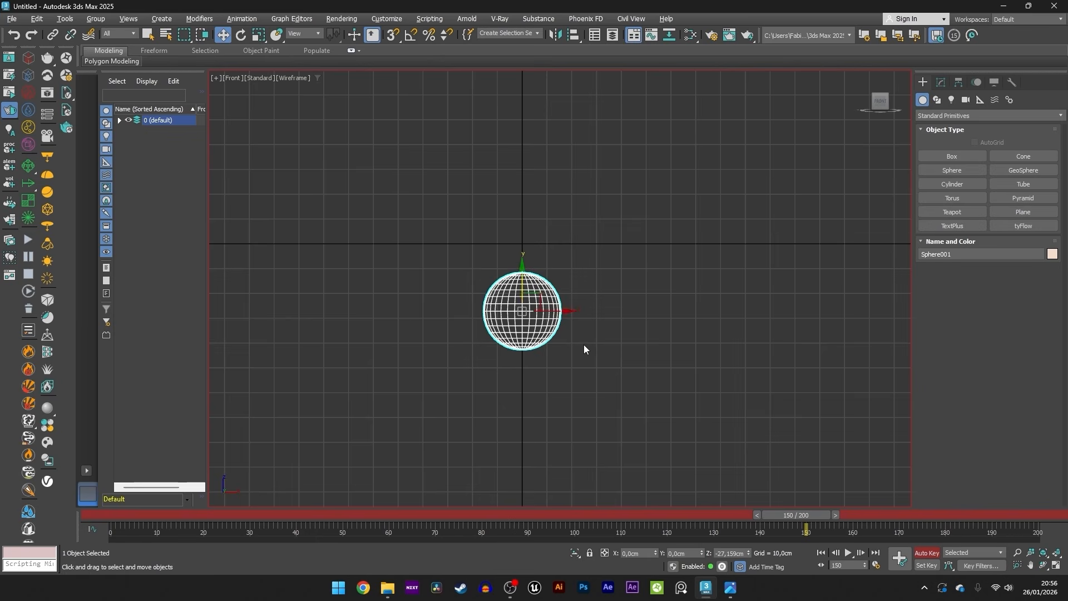
{"action": "scroll", "coordinate": [565, 301], "scroll_direction": "down", "scroll_amount": 2}
{"action": "middle_click_drag", "start_coordinate": [562, 298], "coordinate": [559, 330]}
{"action": "left_click_drag", "start_coordinate": [530, 304], "coordinate": [530, 144]}
{"action": "left_click_drag", "start_coordinate": [110, 513], "coordinate": [799, 535]}
{"action": "left_click_drag", "start_coordinate": [530, 139], "coordinate": [530, 168]}
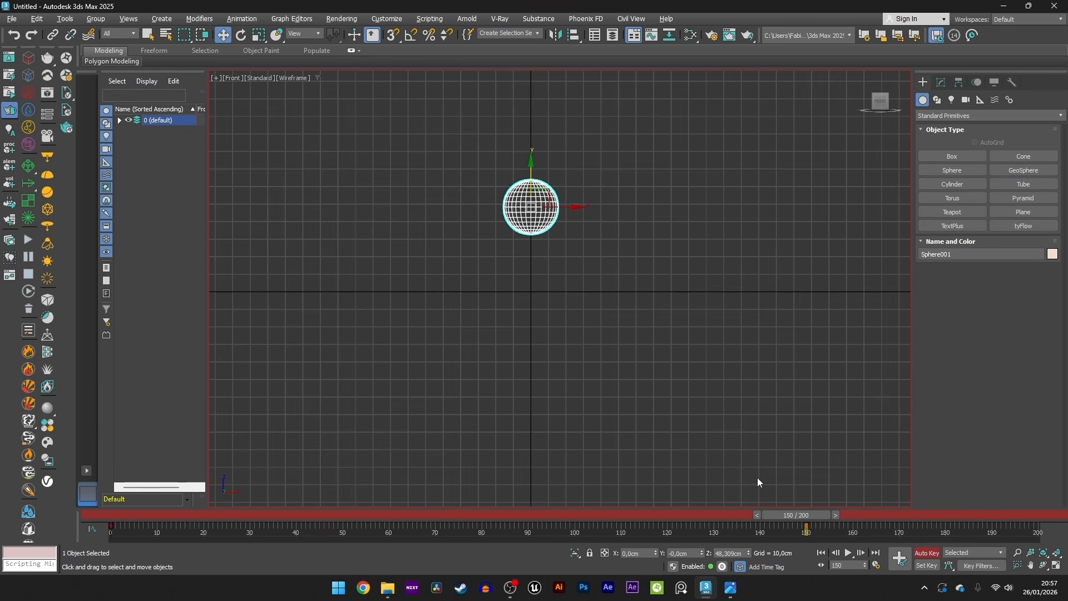
Make the tangent of the sphere's Z position key at frame 0 linear in the Curve Editor, and scrub through the animation.
{"action": "left_click_drag", "start_coordinate": [829, 529], "coordinate": [84, 525]}
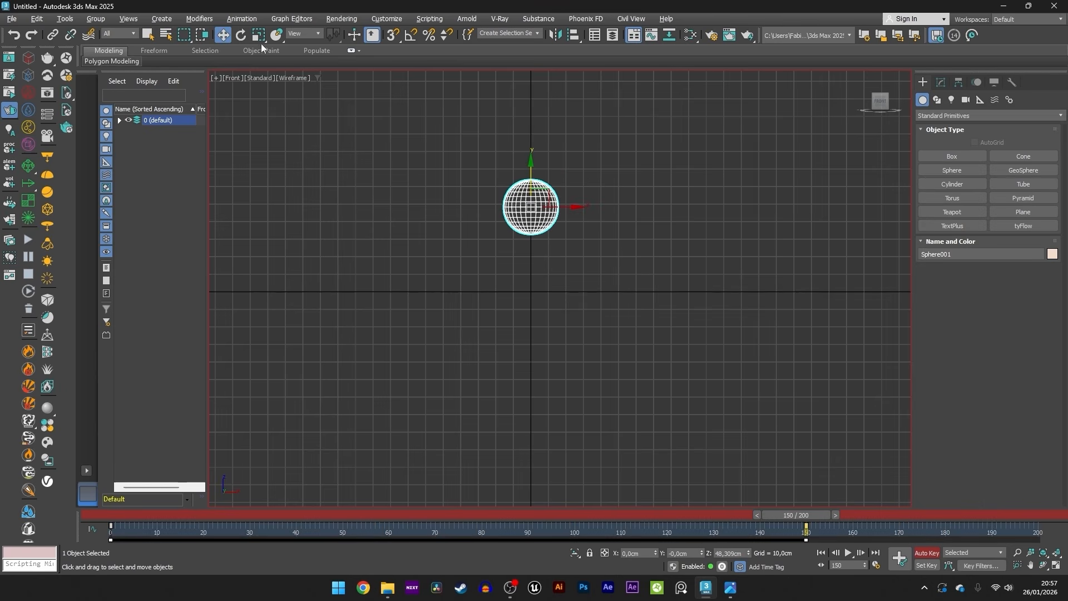
{"action": "left_click", "coordinate": [299, 20]}
{"action": "left_click", "coordinate": [302, 66]}
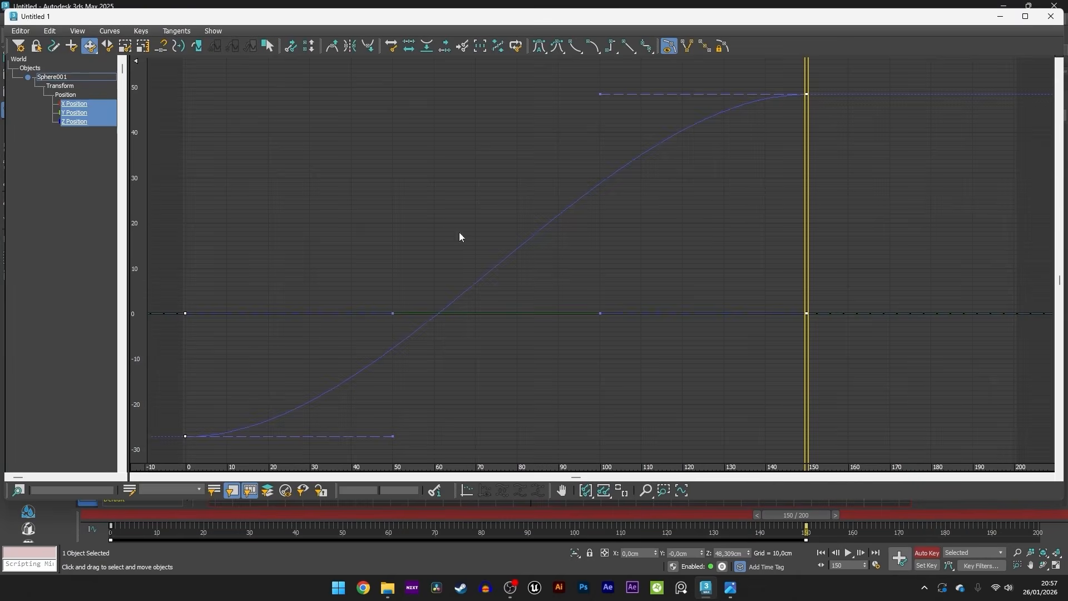
{"action": "left_click_drag", "start_coordinate": [256, 355], "coordinate": [169, 451]}
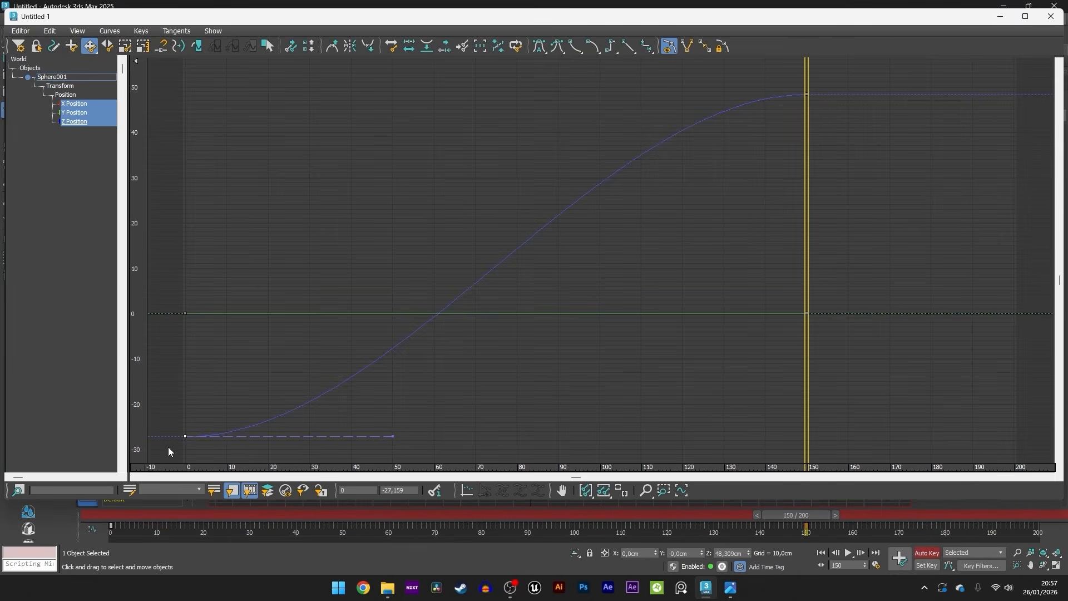
{"action": "left_click", "coordinate": [629, 47]}
{"action": "left_click", "coordinate": [1051, 16]}
{"action": "left_click_drag", "start_coordinate": [109, 515], "coordinate": [782, 531]}
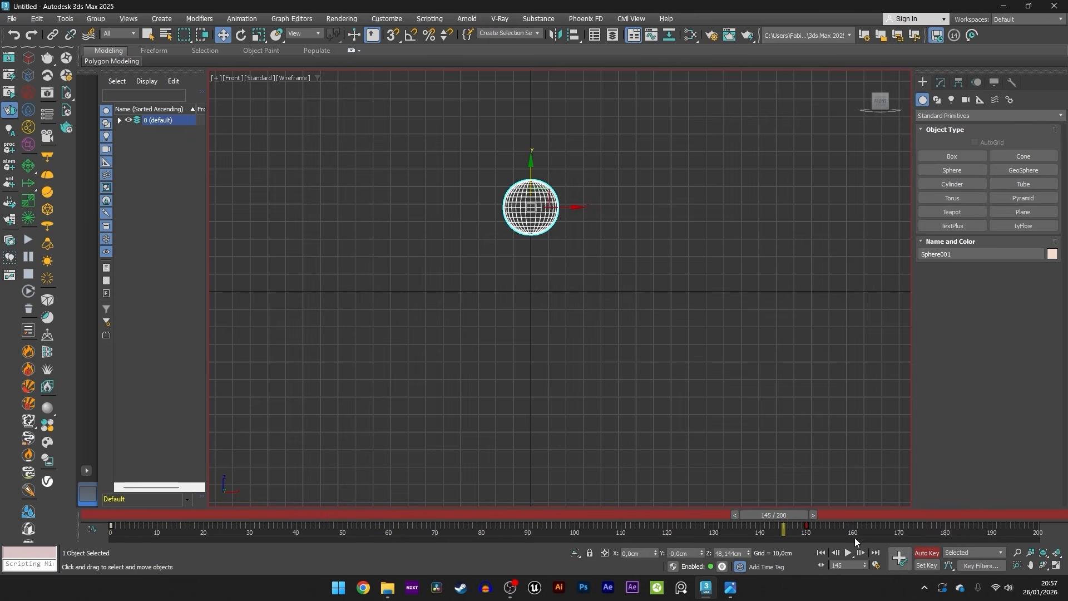
Turn off automatic keyframing, deselect the sphere and return to a perspective view framing it above the grid.
{"action": "left_click", "coordinate": [927, 552]}
{"action": "left_click", "coordinate": [661, 365]}
{"action": "key", "text": "p"}
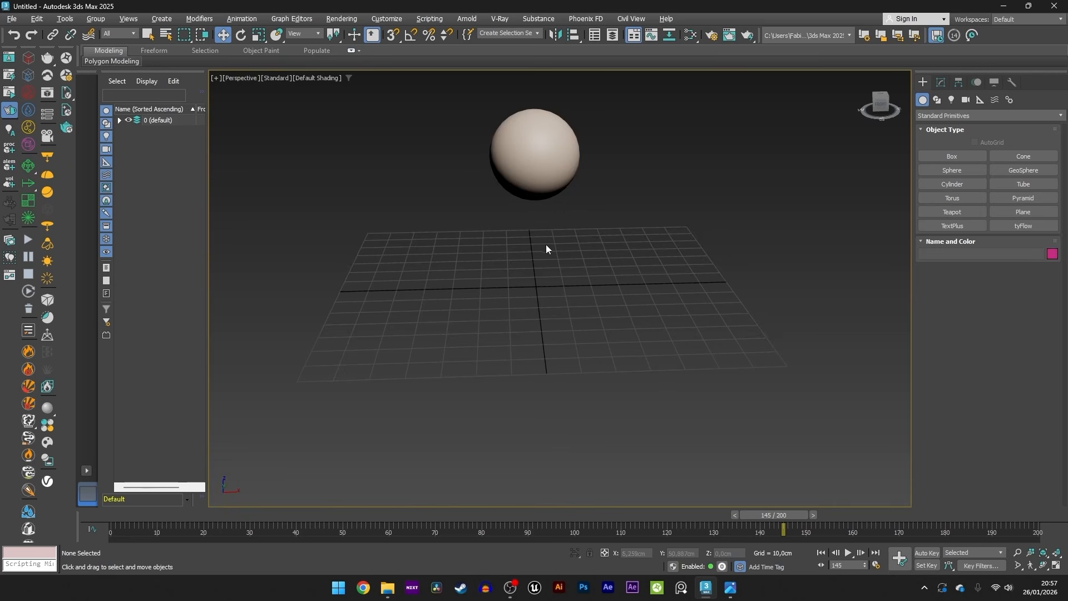
{"action": "scroll", "coordinate": [546, 247], "scroll_direction": "down", "scroll_amount": 3}
{"action": "middle_click_drag", "start_coordinate": [545, 284], "coordinate": [544, 313]}
{"action": "scroll", "coordinate": [544, 310], "scroll_direction": "up", "scroll_amount": 3}
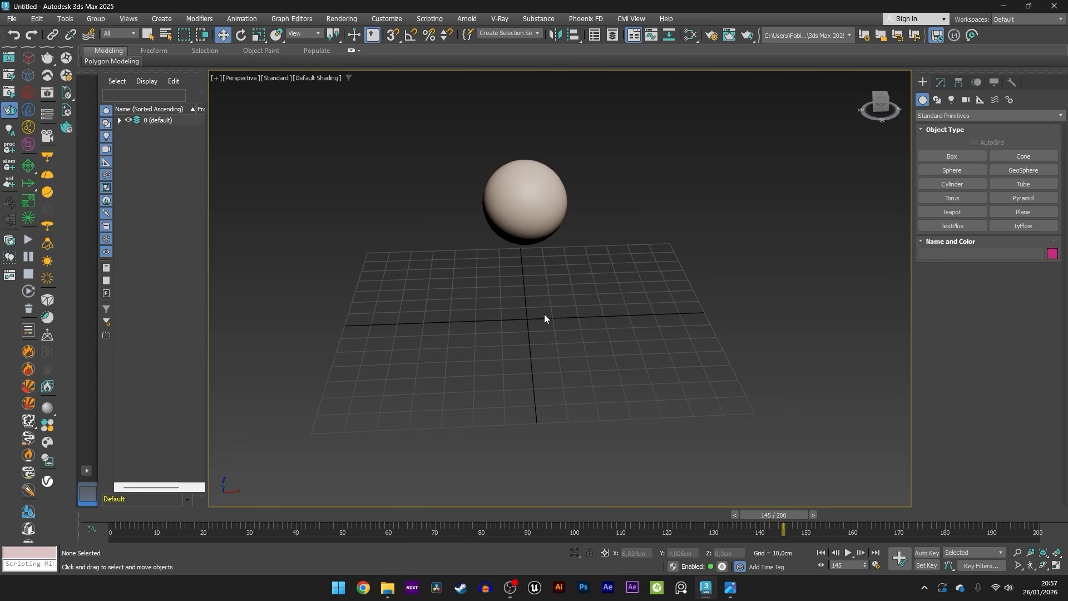
Create a PhoenixFD LiquidSim container covering the ground grid, about 140 × 140 cm and about 18 cm high.
{"action": "left_click", "coordinate": [28, 75]}
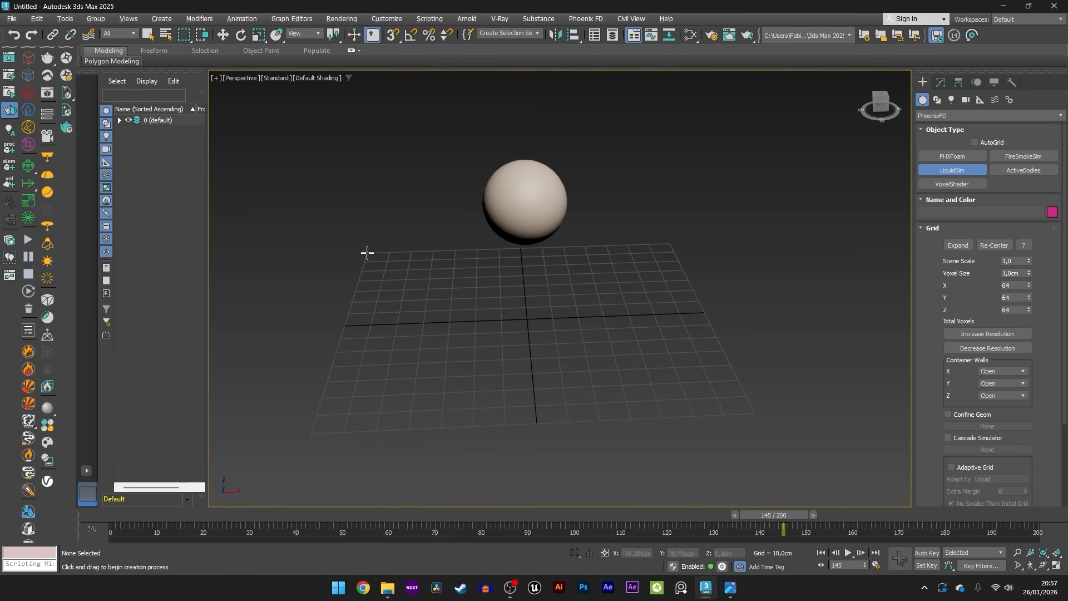
{"action": "left_click_drag", "start_coordinate": [367, 253], "coordinate": [751, 412]}
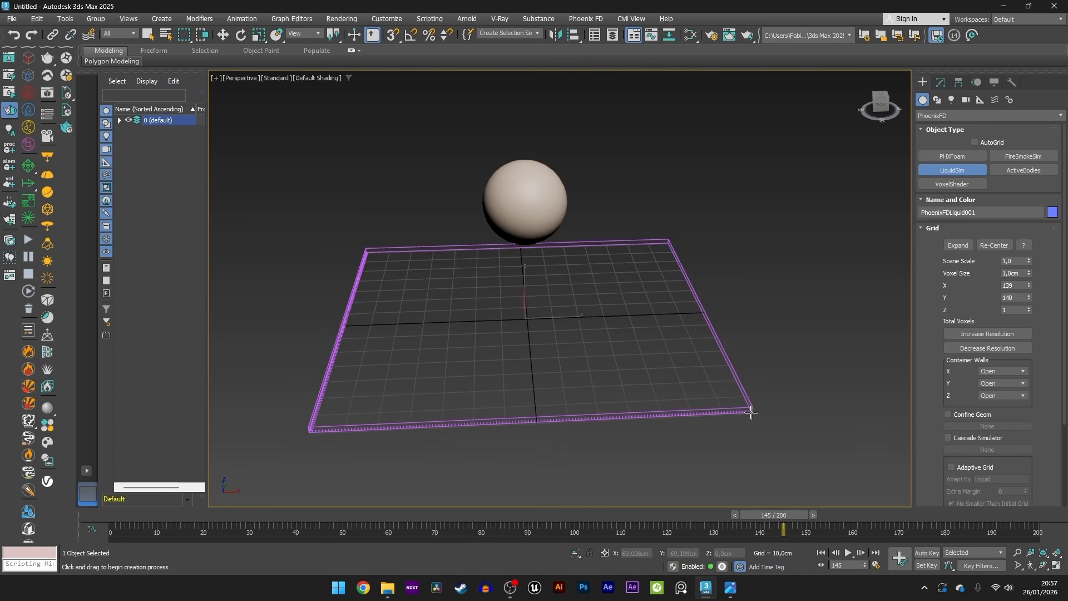
{"action": "left_click", "coordinate": [744, 369]}
{"action": "key", "text": "w"}
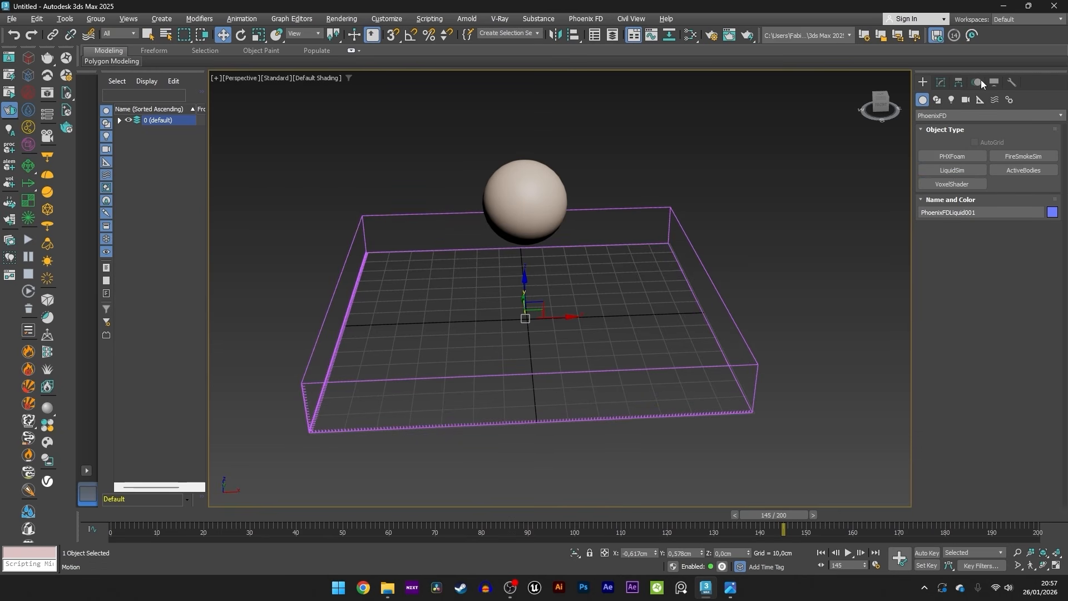
Set the liquid simulator grid's Z size to 15 voxels.
{"action": "left_click", "coordinate": [942, 83]}
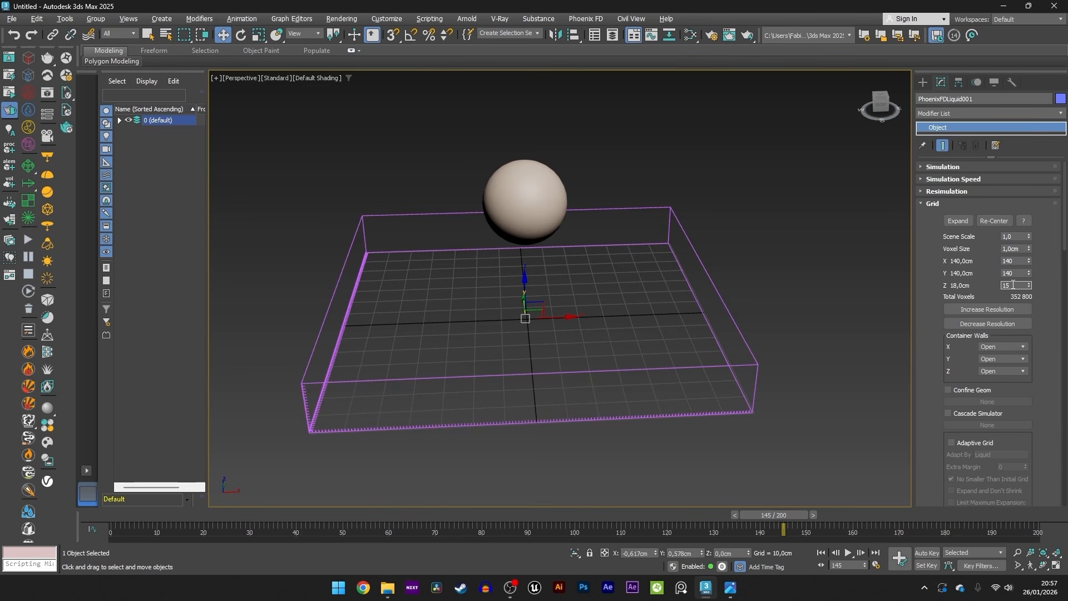
{"action": "key", "text": "Return"}
{"action": "middle_click_drag", "start_coordinate": [320, 371], "coordinate": [303, 285], "text": "alt"}
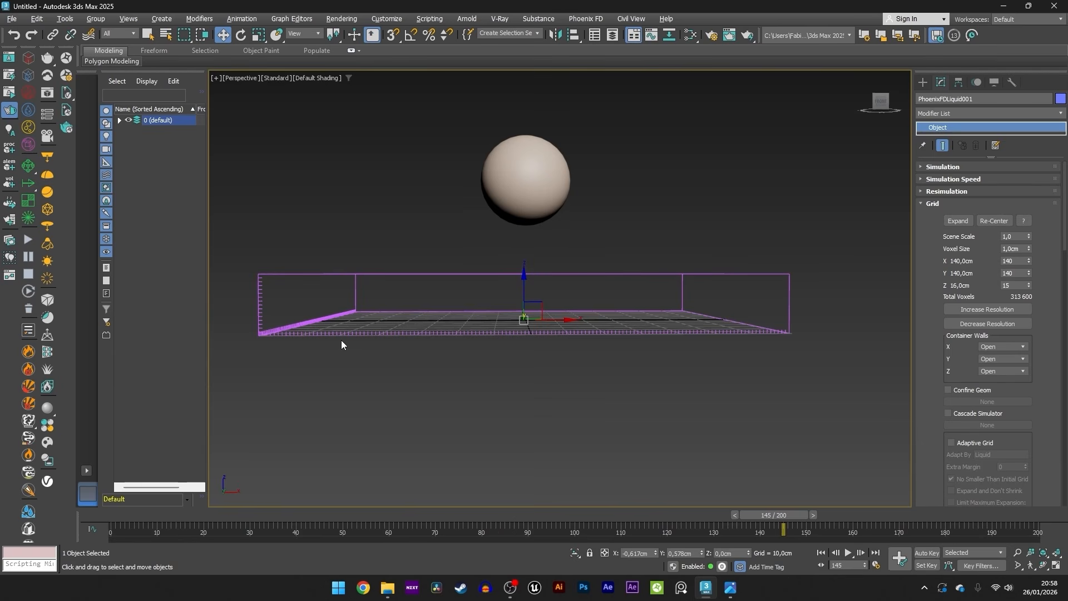
{"action": "scroll", "coordinate": [663, 259], "scroll_direction": "up", "scroll_amount": 3}
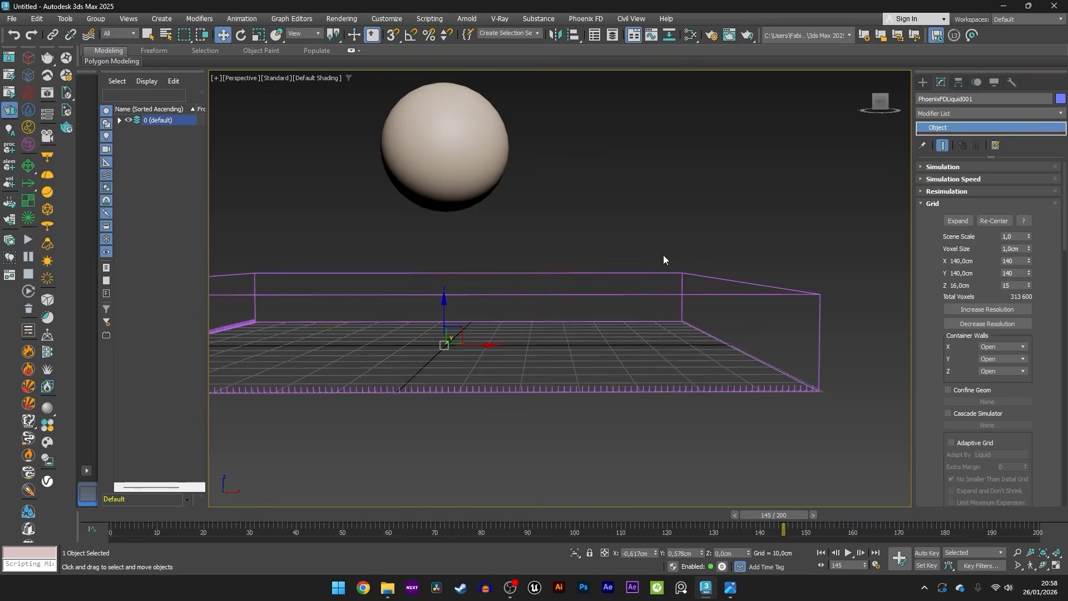
Enable Initial Fill Up at 50% in the liquid simulator's Dynamics settings.
{"action": "left_click", "coordinate": [931, 206]}
{"action": "left_click", "coordinate": [930, 203]}
{"action": "left_click_drag", "start_coordinate": [941, 203], "coordinate": [942, 231]}
{"action": "left_click", "coordinate": [939, 203]}
{"action": "left_click", "coordinate": [947, 227]}
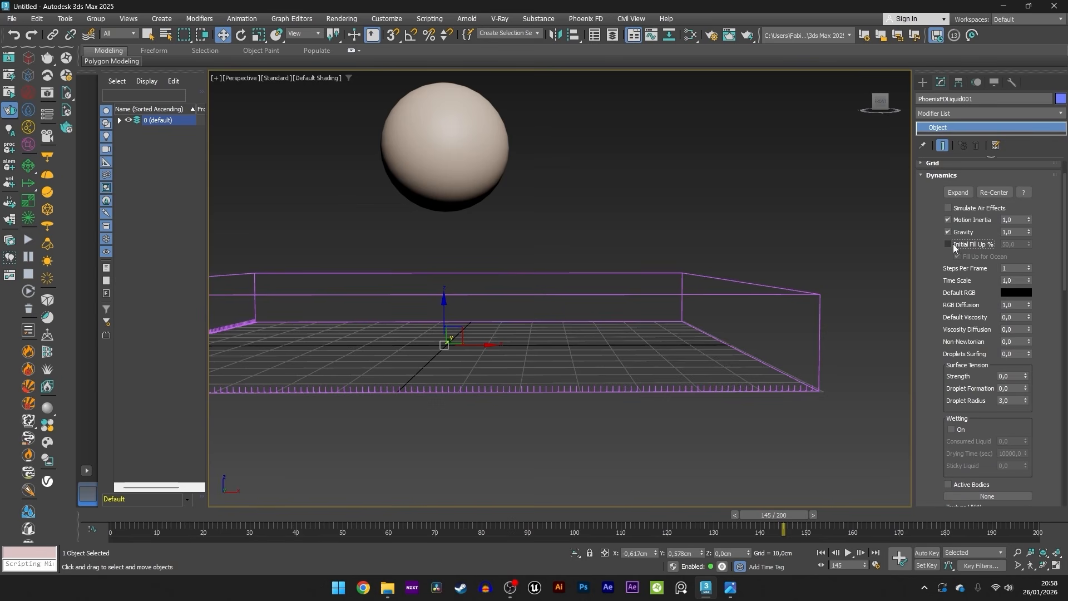
{"action": "left_click", "coordinate": [953, 244]}
{"action": "middle_click_drag", "start_coordinate": [688, 338], "coordinate": [699, 322]}
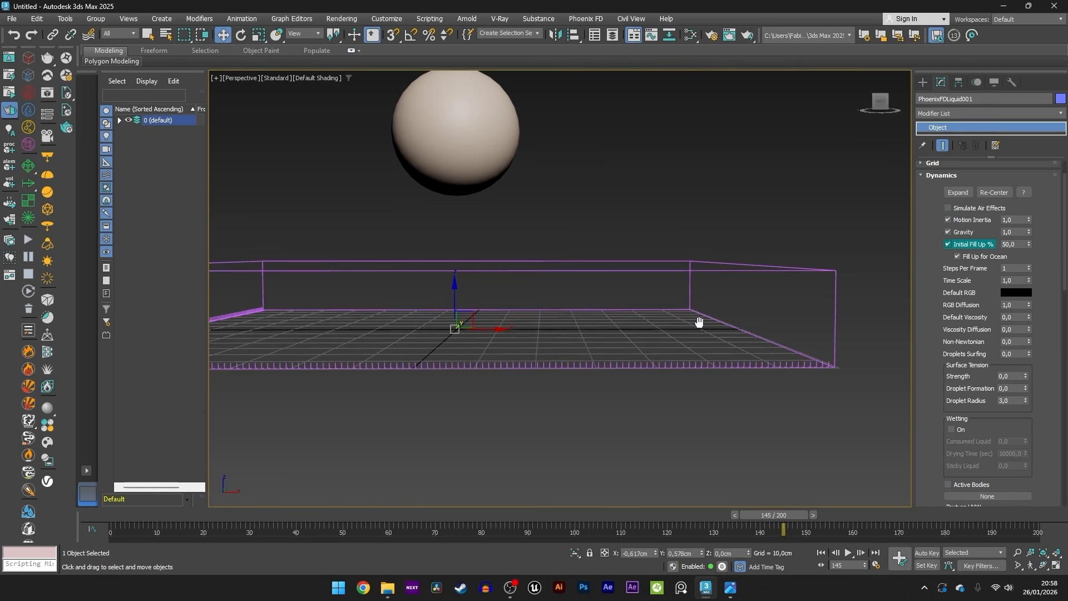
Test-run the liquid simulation and watch the sphere pass through the liquid, starting in the front view.
{"action": "key", "text": "f"}
{"action": "scroll", "coordinate": [598, 281], "scroll_direction": "up", "scroll_amount": 5}
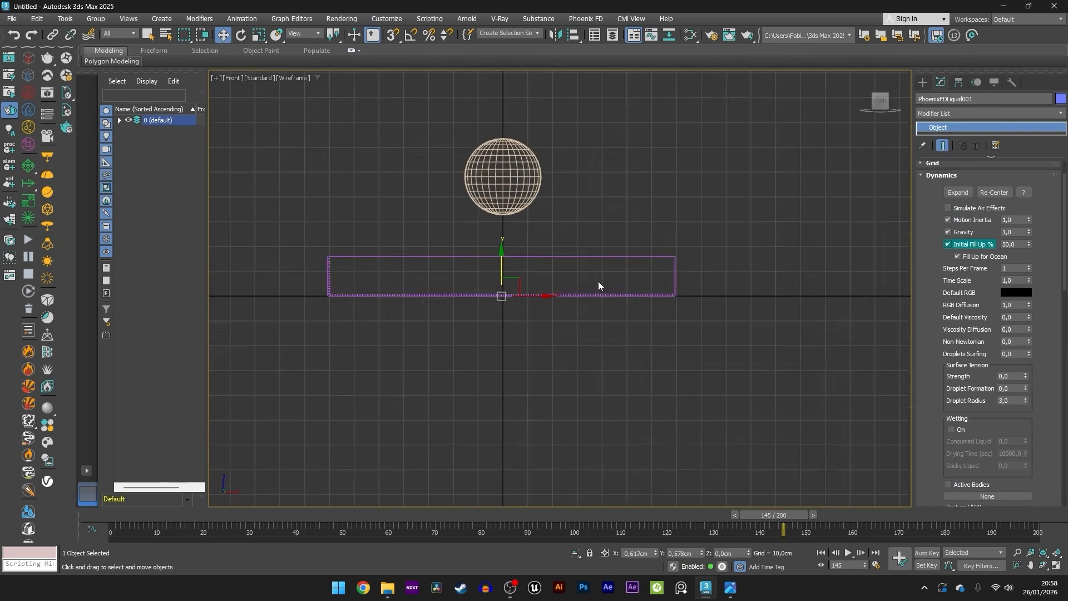
{"action": "left_click", "coordinate": [28, 239]}
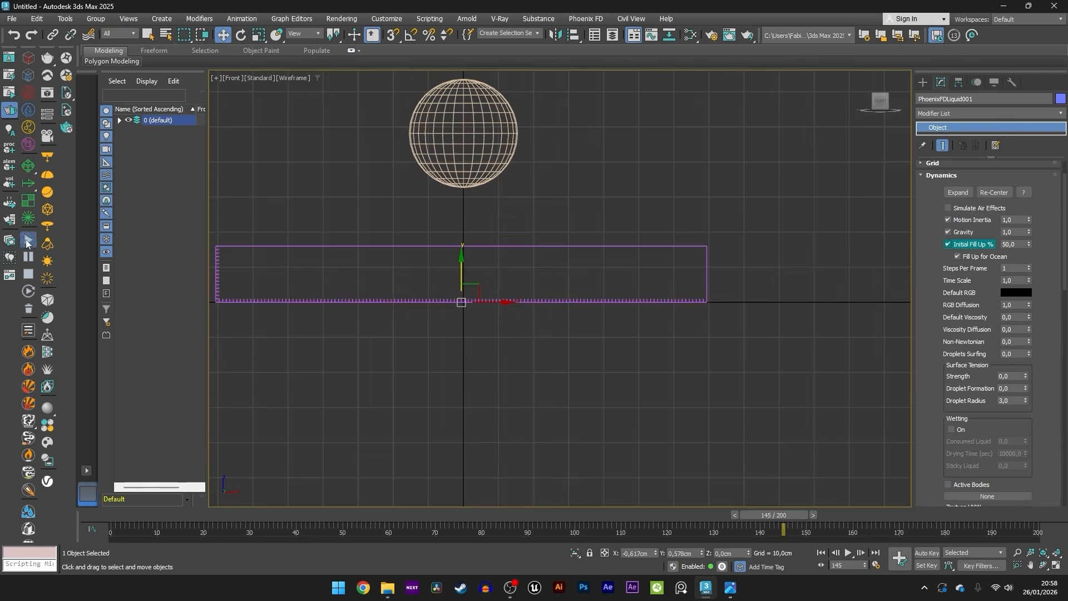
{"action": "middle_click_drag", "start_coordinate": [267, 333], "coordinate": [321, 326]}
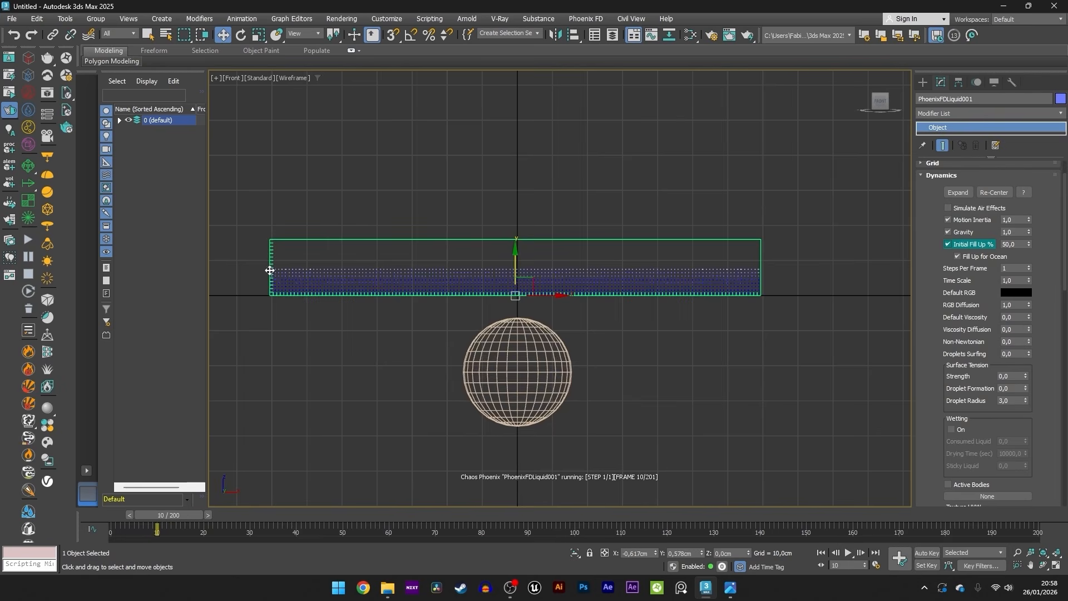
{"action": "scroll", "coordinate": [273, 275], "scroll_direction": "up", "scroll_amount": 3}
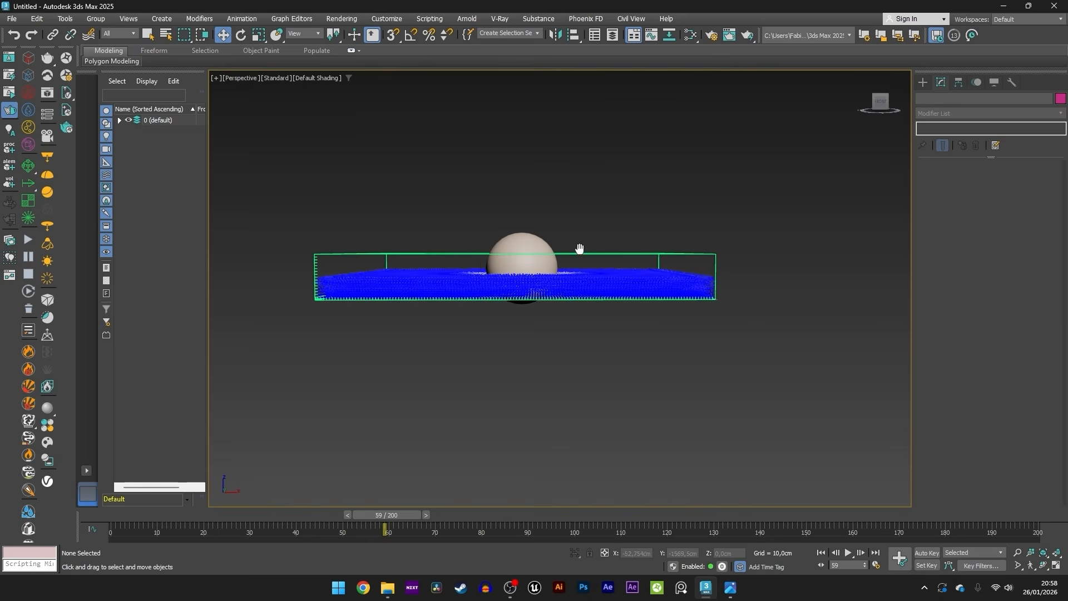
Set the liquid simulator's Scene Scale to 100 and rerun the simulation to inspect how the liquid bulges around the sphere.
{"action": "left_click", "coordinate": [478, 275]}
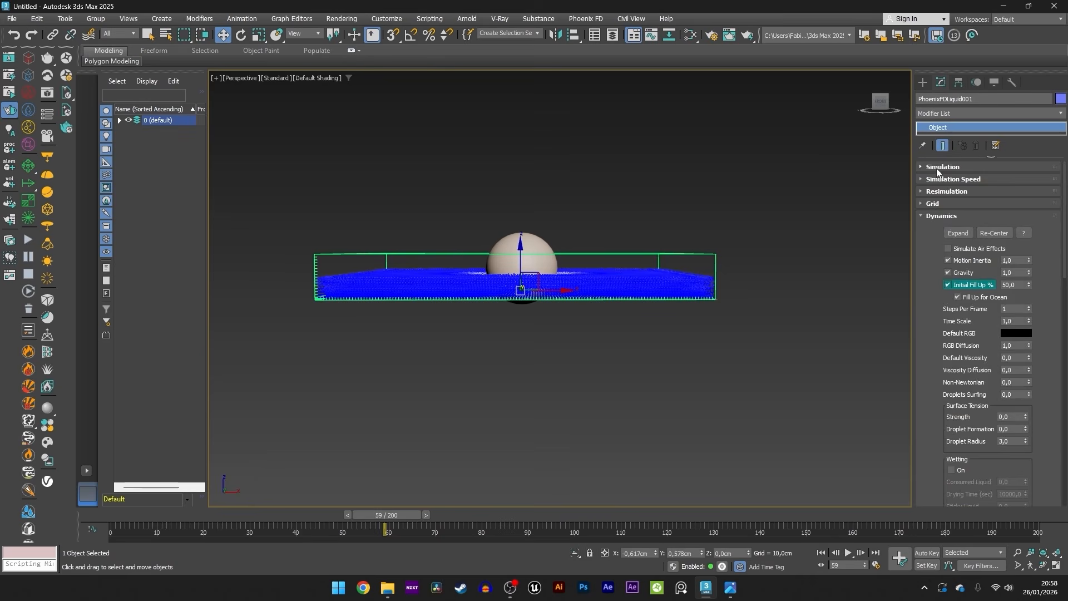
{"action": "left_click", "coordinate": [940, 216]}
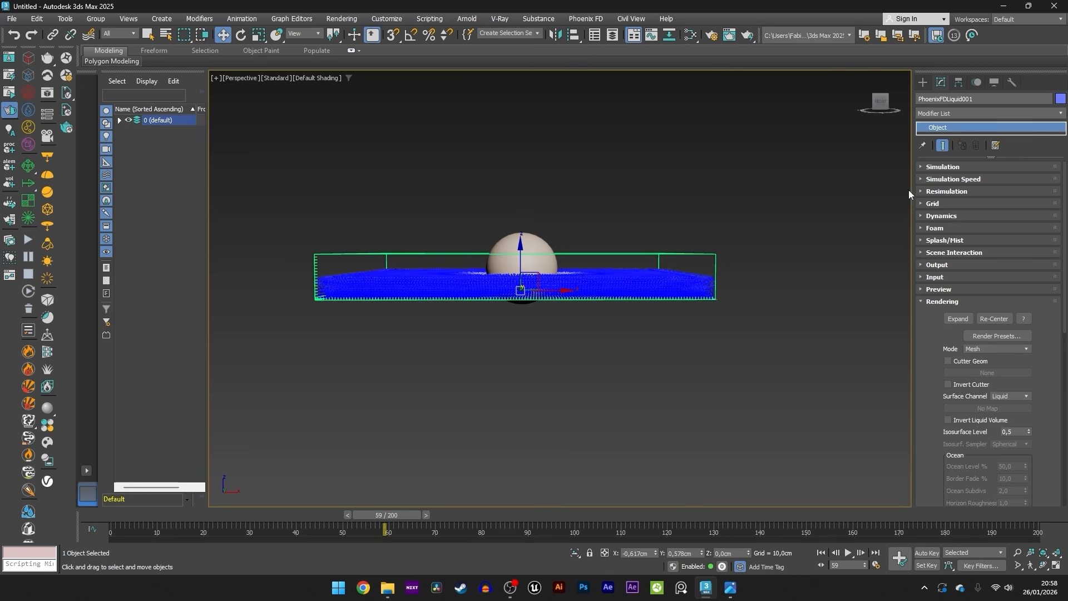
{"action": "left_click", "coordinate": [934, 203]}
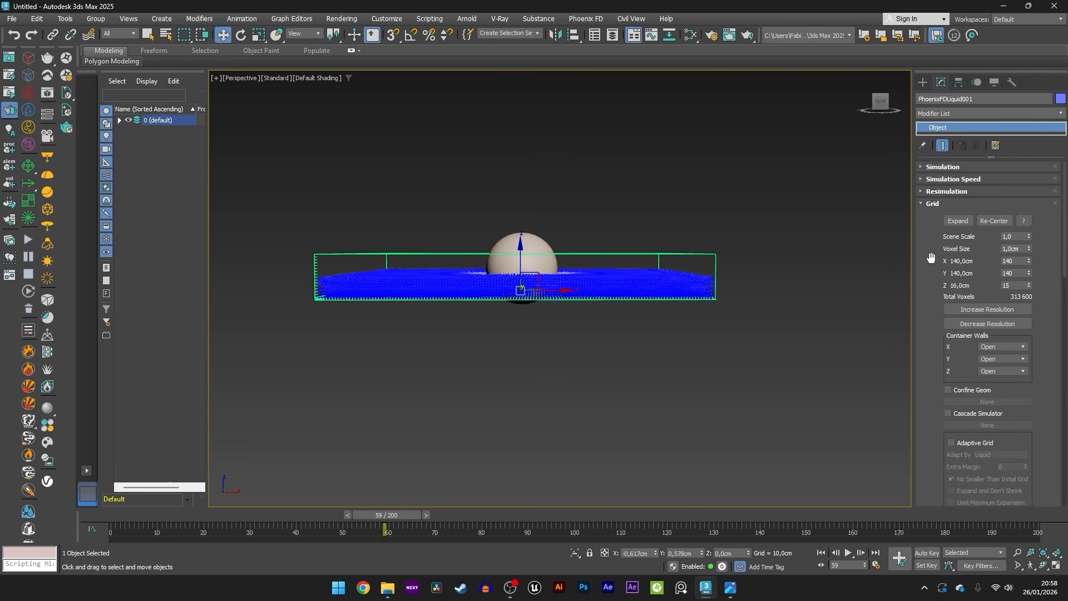
{"action": "type", "text": "1"}
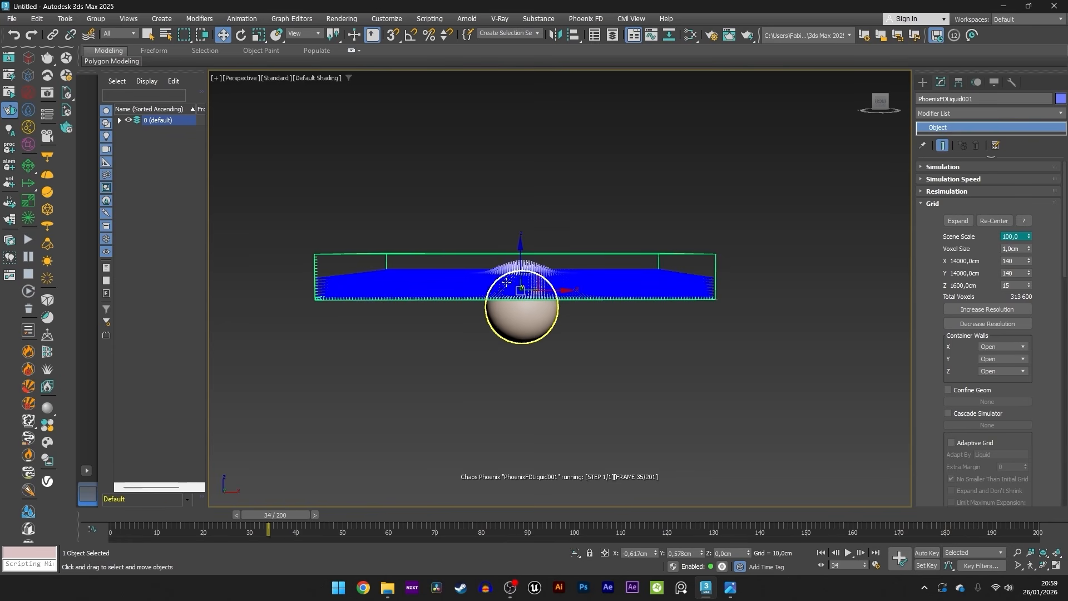
{"action": "scroll", "coordinate": [521, 250], "scroll_direction": "up", "scroll_amount": 2}
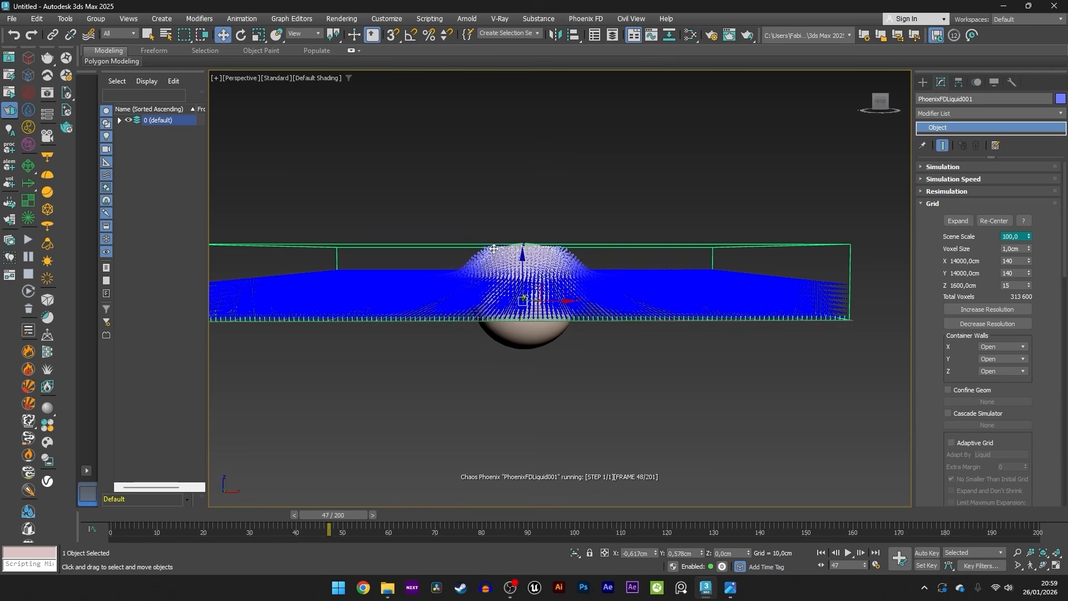
{"action": "scroll", "coordinate": [486, 302], "scroll_direction": "down", "scroll_amount": 2}
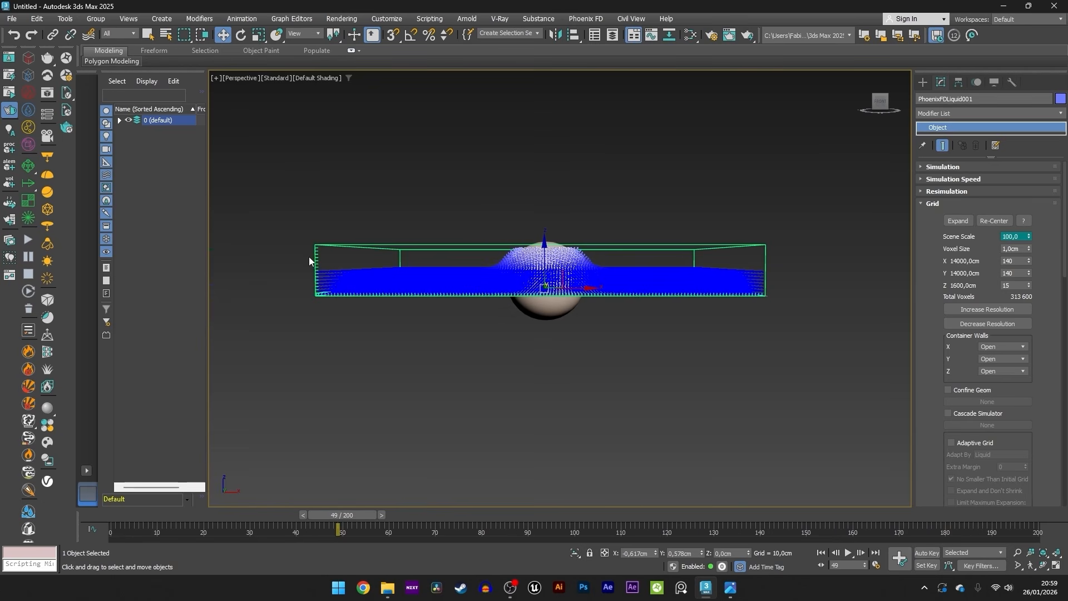
{"action": "middle_click_drag", "start_coordinate": [299, 245], "coordinate": [364, 264], "text": "alt"}
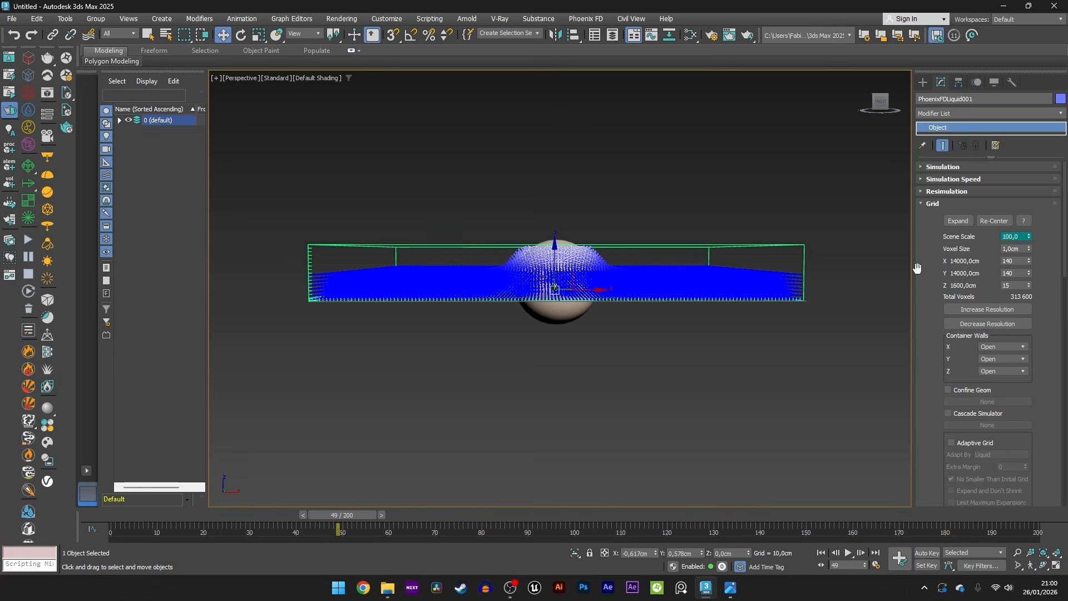
Turn on the liquid simulator's Adaptive Grid with an Extra Margin of 4, leaving Limit Maximum Expansion off.
{"action": "scroll", "coordinate": [917, 269], "scroll_direction": "down", "scroll_amount": 5}
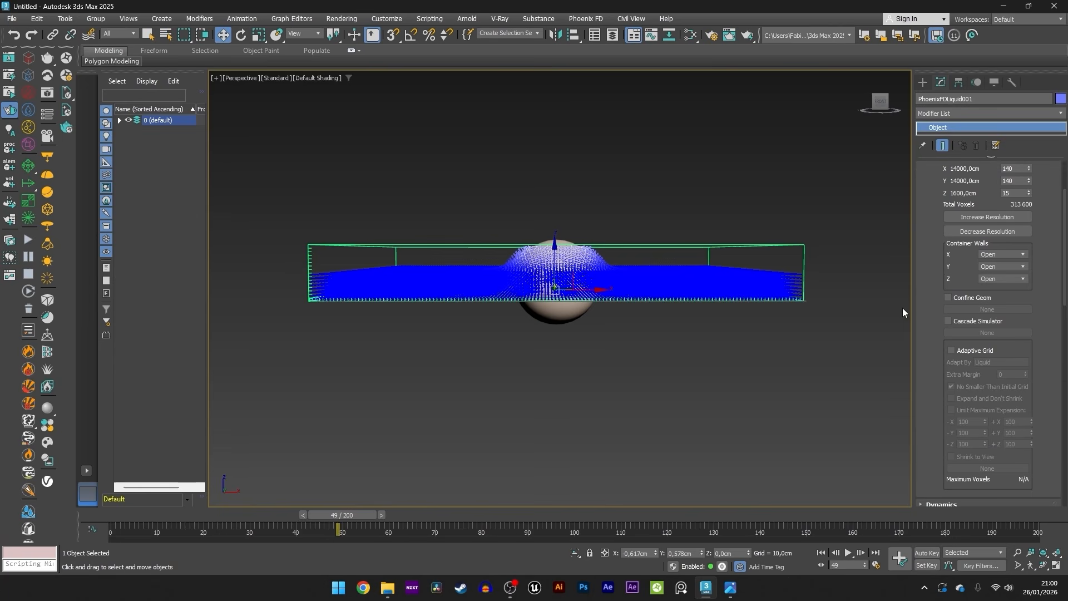
{"action": "left_click", "coordinate": [954, 350]}
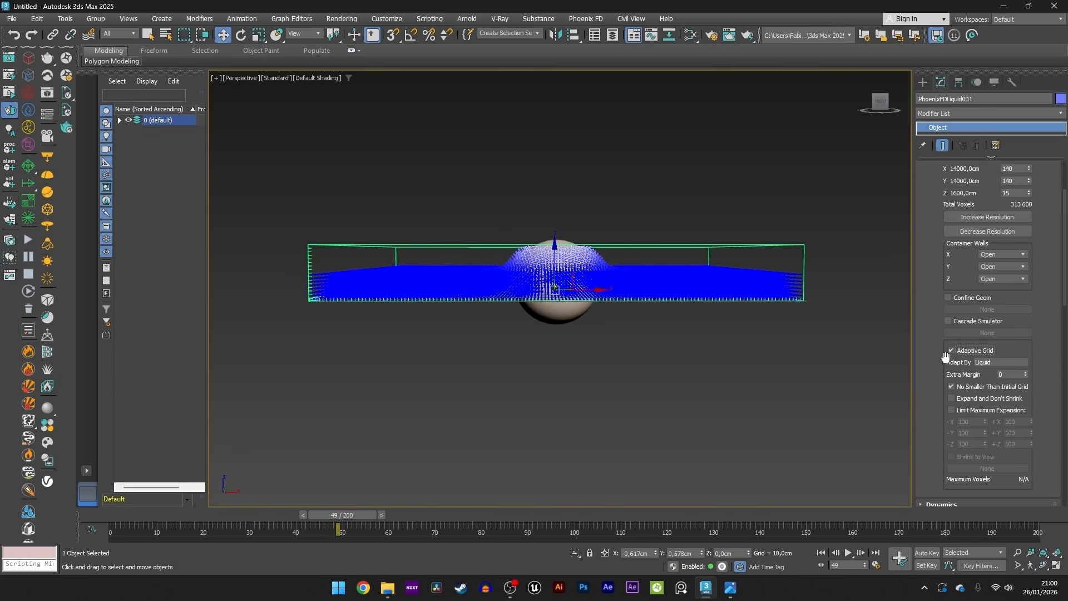
{"action": "left_click", "coordinate": [1004, 376]}
{"action": "key", "text": "BackSpace"}
{"action": "type", "text": "4"}
{"action": "key", "text": "Return"}
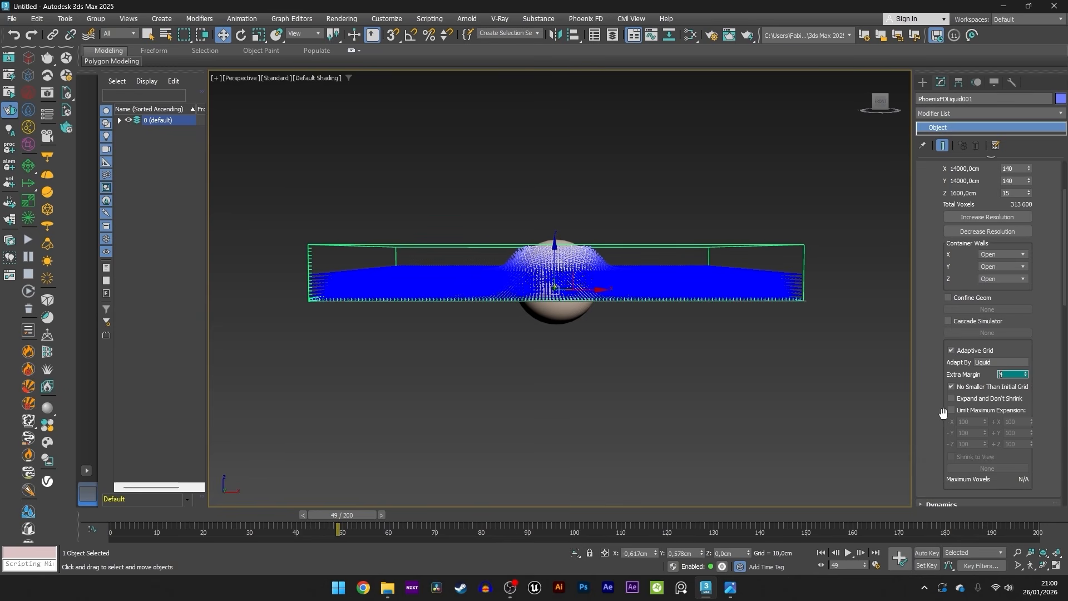
{"action": "left_click", "coordinate": [952, 410]}
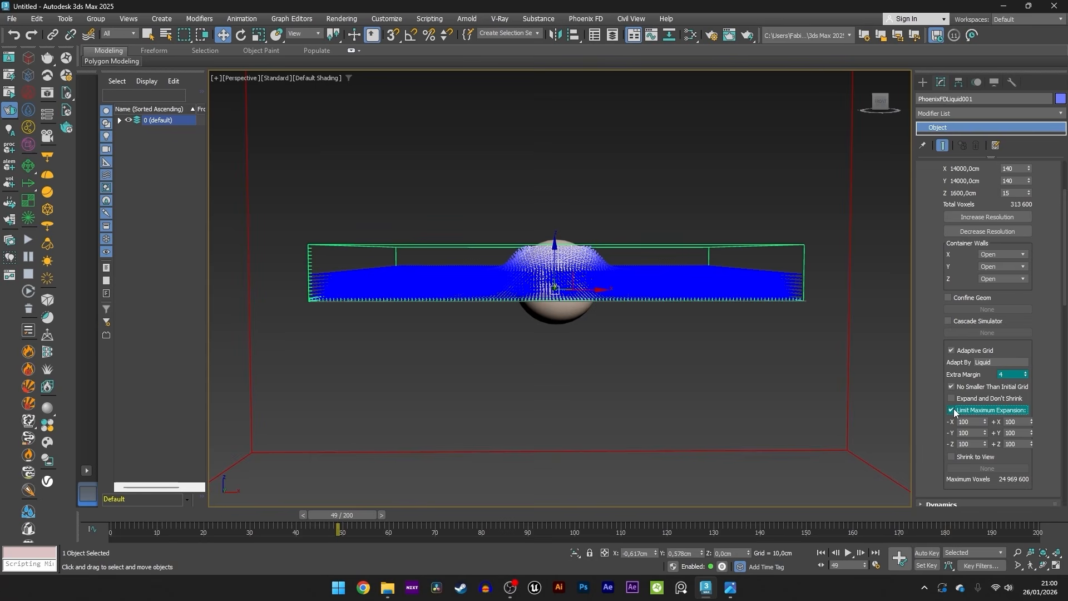
{"action": "left_click", "coordinate": [968, 412]}
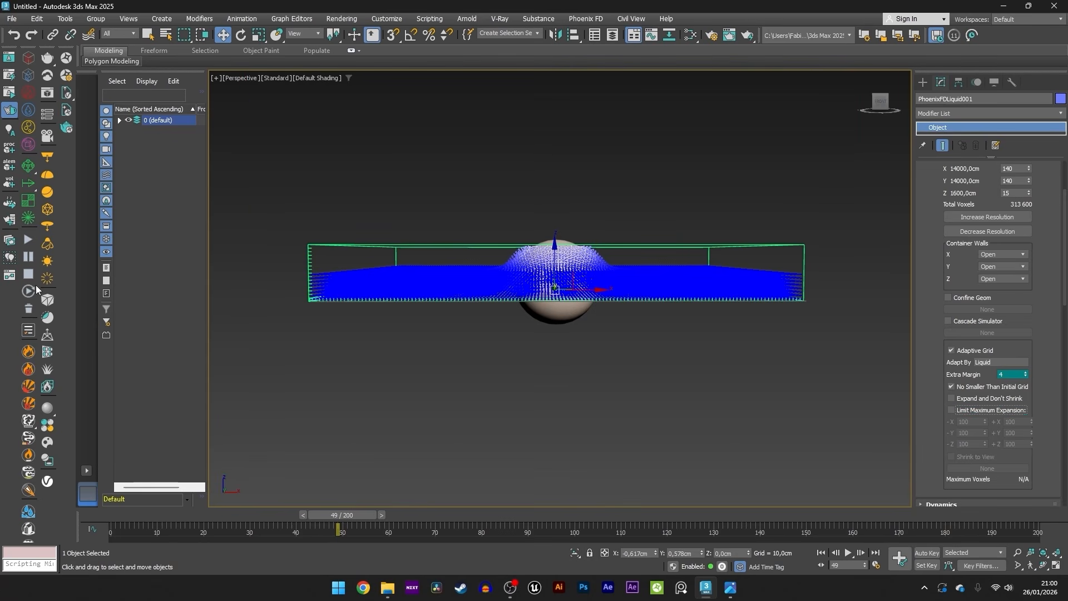
Delete the simulator's cached frames and run the simulation again with the adaptive grid.
{"action": "left_click", "coordinate": [29, 307]}
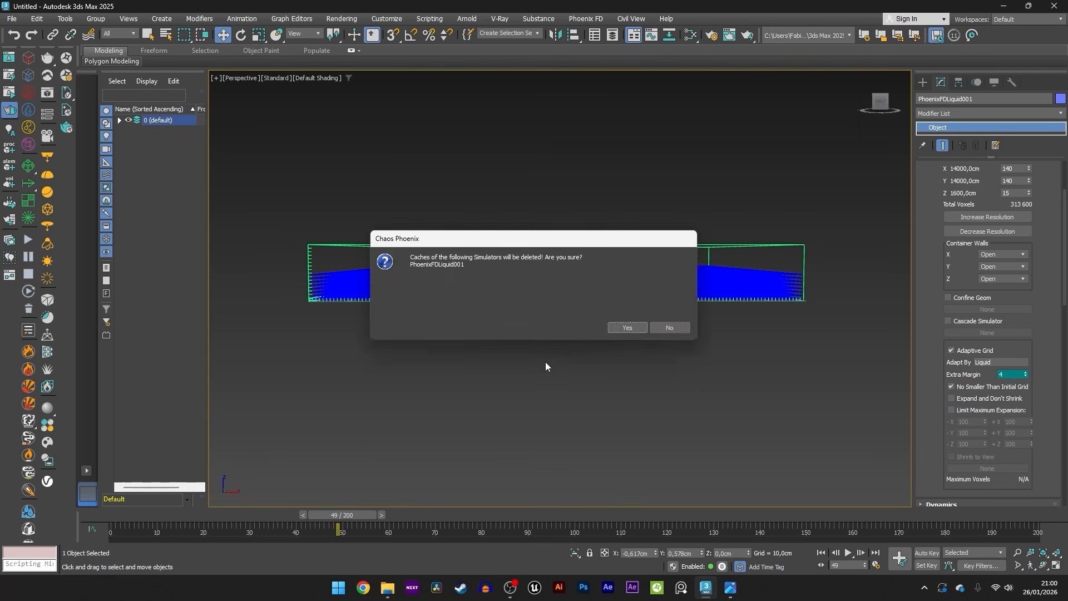
{"action": "left_click", "coordinate": [614, 327]}
{"action": "left_click", "coordinate": [26, 241]}
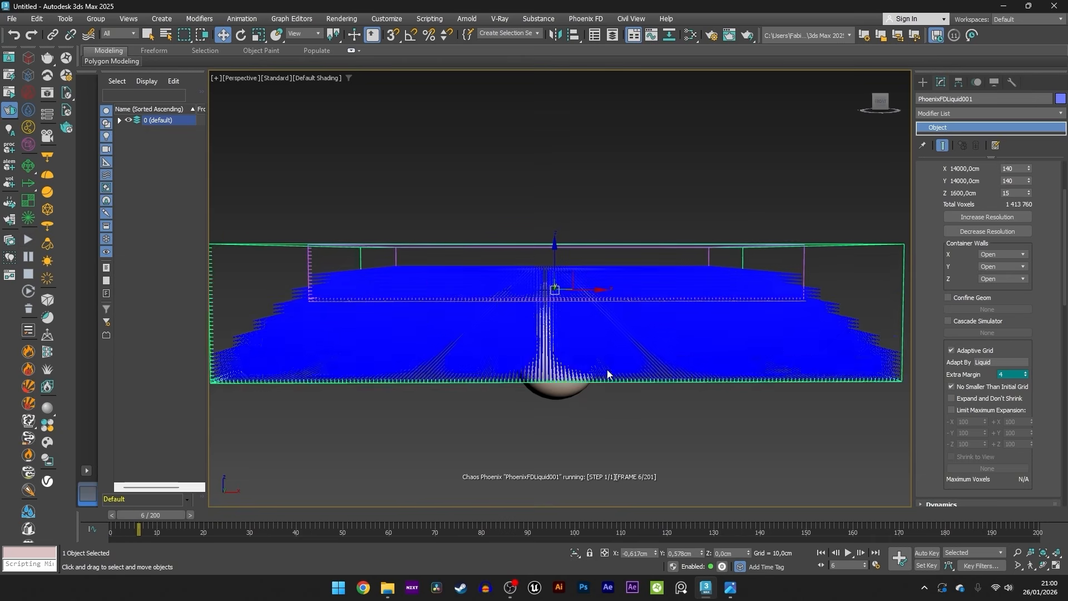
Stop the running simulation, delete its cache and return to frame 0.
{"action": "left_click", "coordinate": [28, 274]}
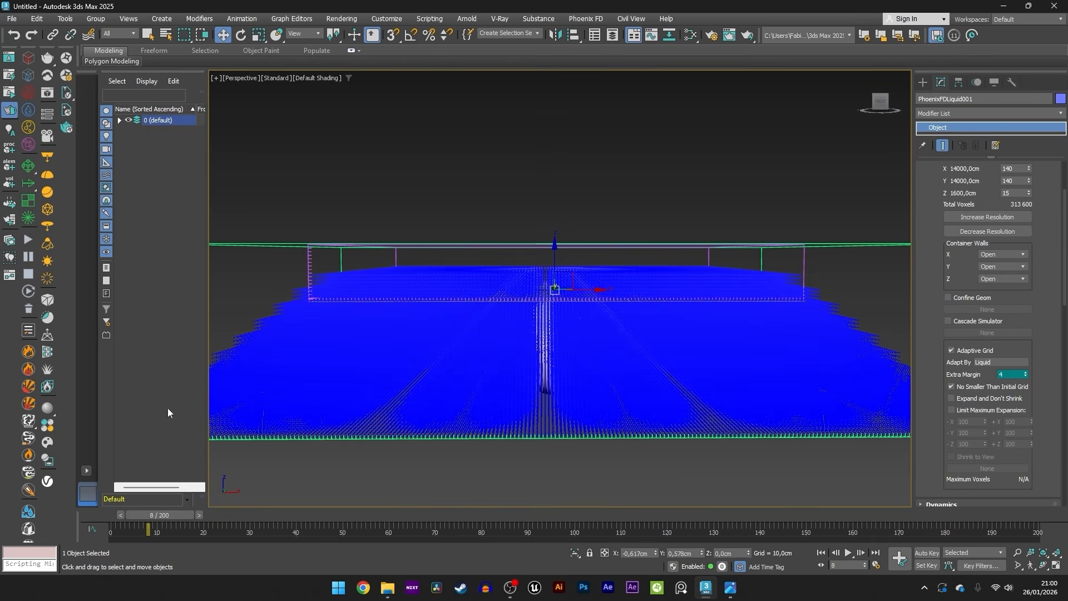
{"action": "left_click", "coordinate": [29, 309]}
{"action": "left_click", "coordinate": [616, 327]}
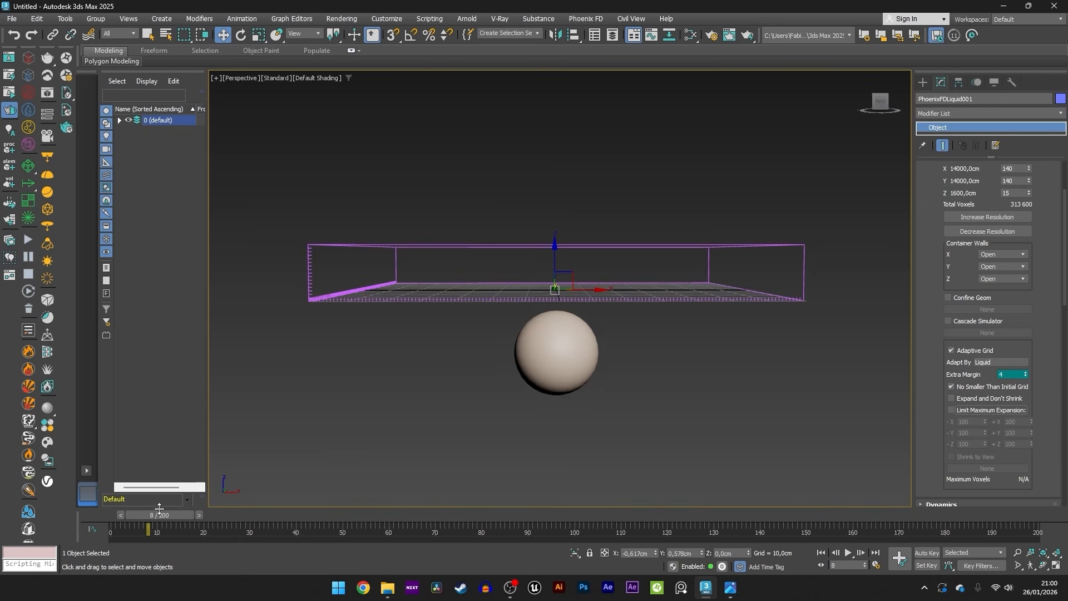
{"action": "key", "text": "w"}
Turn on Limit Maximum Expansion for the adaptive grid and set the -X, -Y and -Z limits to 0.
{"action": "left_click_drag", "start_coordinate": [941, 338], "coordinate": [943, 242]}
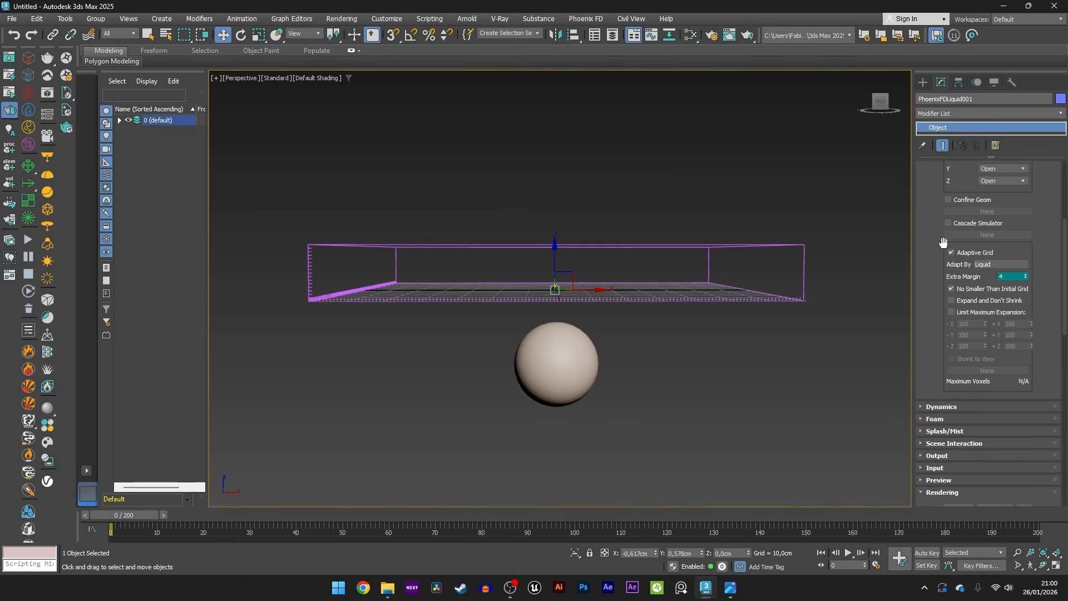
{"action": "left_click", "coordinate": [968, 313]}
{"action": "double_click", "coordinate": [970, 324]}
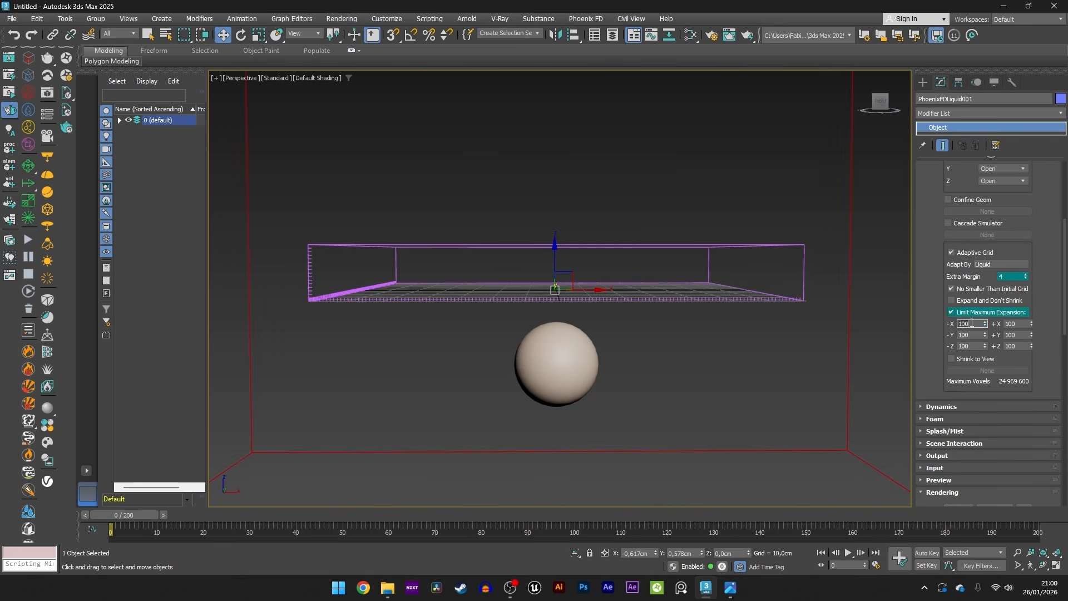
{"action": "type", "text": "0"}
{"action": "double_click", "coordinate": [970, 336]}
{"action": "type", "text": "0"}
{"action": "double_click", "coordinate": [970, 348]}
{"action": "type", "text": "0"}
Set the adaptive grid's +X, +Y and +Z expansion limits to 0.
{"action": "double_click", "coordinate": [1010, 346]}
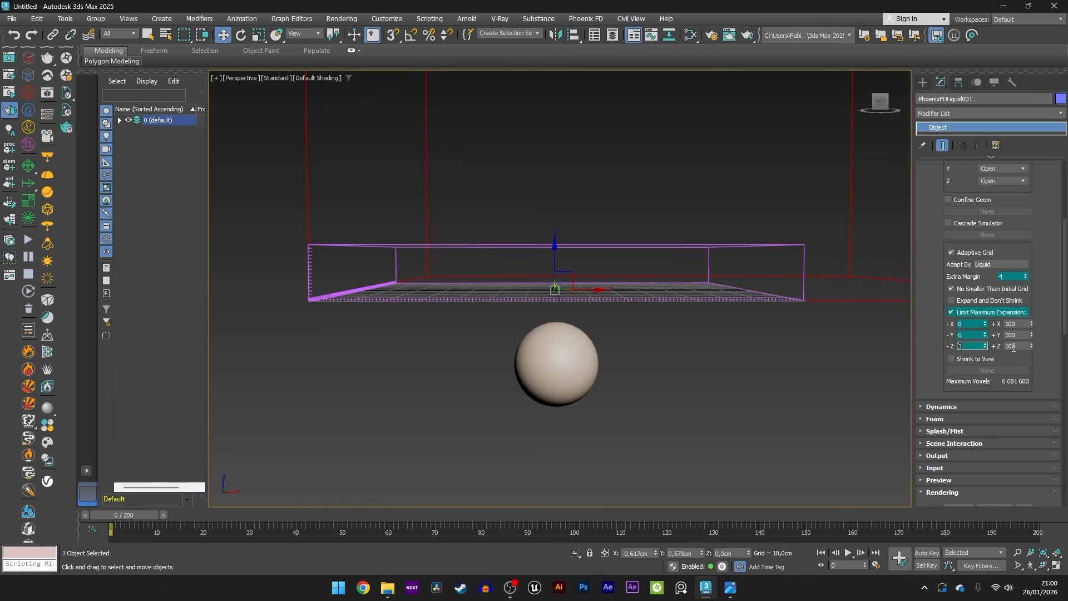
{"action": "type", "text": "0"}
{"action": "double_click", "coordinate": [1014, 335]}
{"action": "double_click", "coordinate": [1011, 325]}
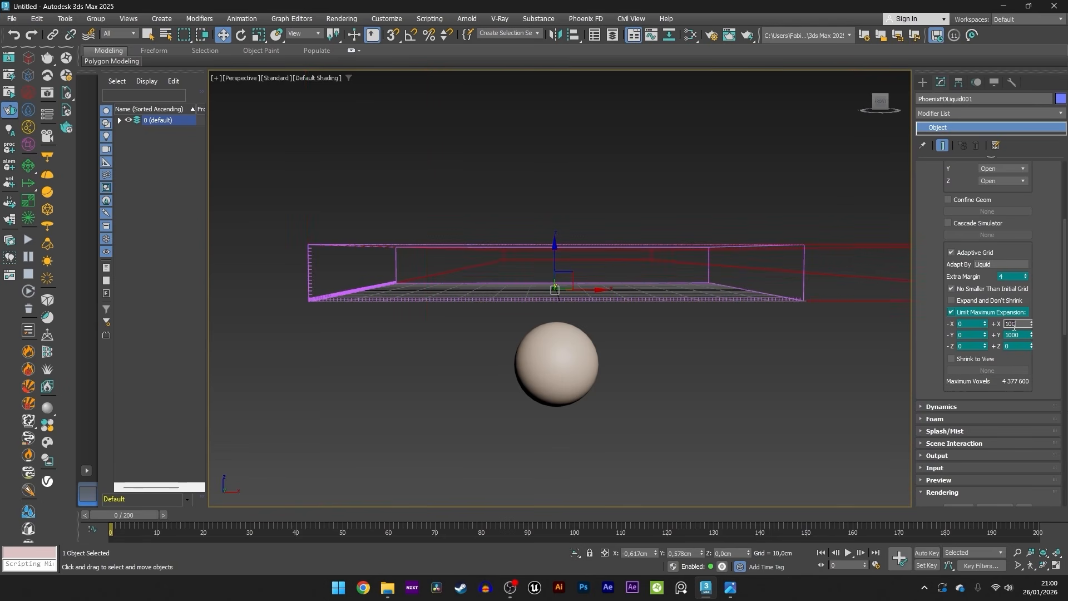
{"action": "type", "text": "0"}
{"action": "double_click", "coordinate": [1013, 335]}
{"action": "key", "text": "Return"}
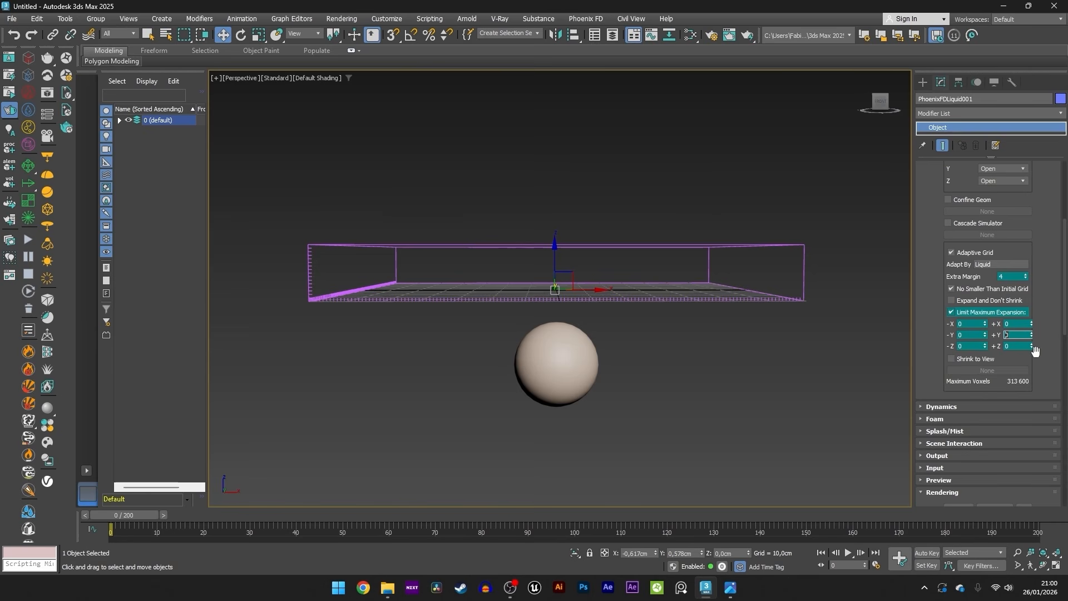
Raise the adaptive grid's +Z expansion limit to 38 and switch to the front view.
{"action": "left_click_drag", "start_coordinate": [1030, 348], "coordinate": [1029, 328]}
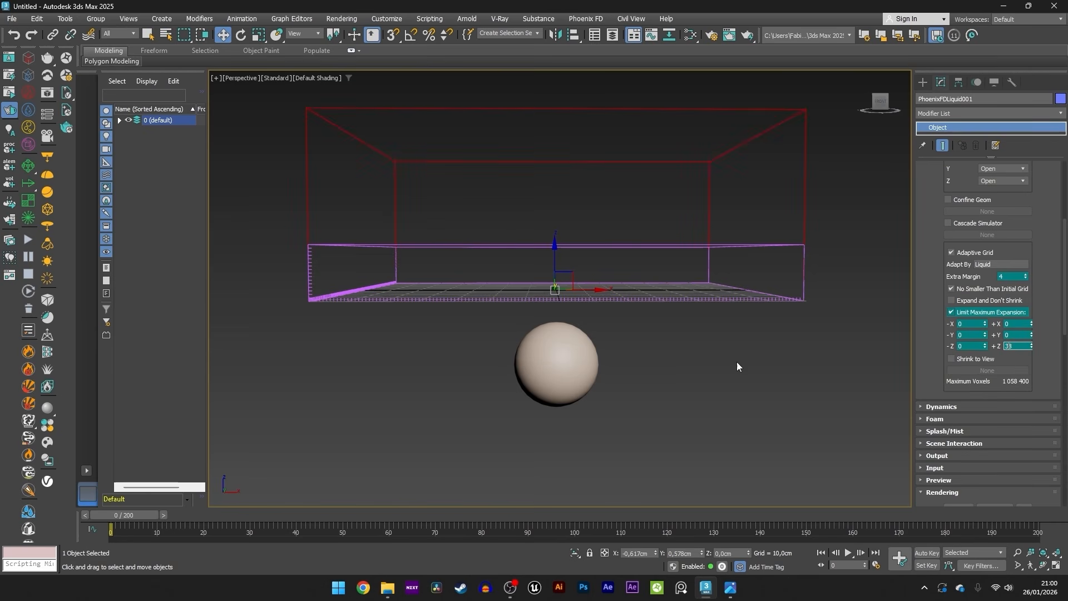
{"action": "middle_click_drag", "start_coordinate": [736, 362], "coordinate": [710, 384]}
{"action": "key", "text": "f"}
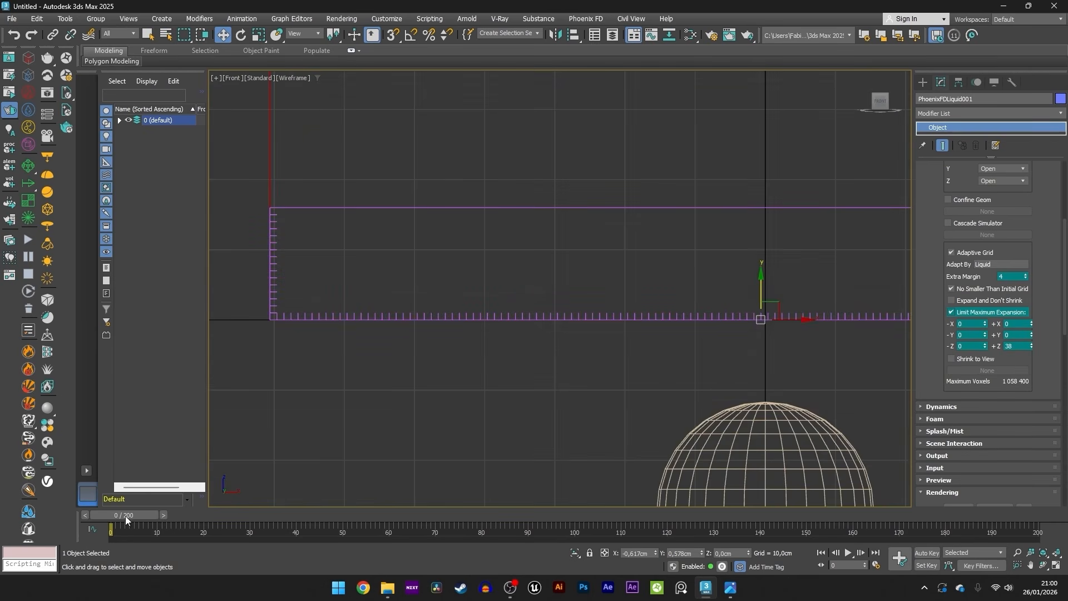
Check the sphere's height against the simulator at frame 151 and raise the adaptive grid's +Z expansion limit to 60.
{"action": "left_click_drag", "start_coordinate": [125, 515], "coordinate": [808, 530]}
{"action": "key", "text": "w"}
{"action": "middle_click_drag", "start_coordinate": [713, 273], "coordinate": [622, 308]}
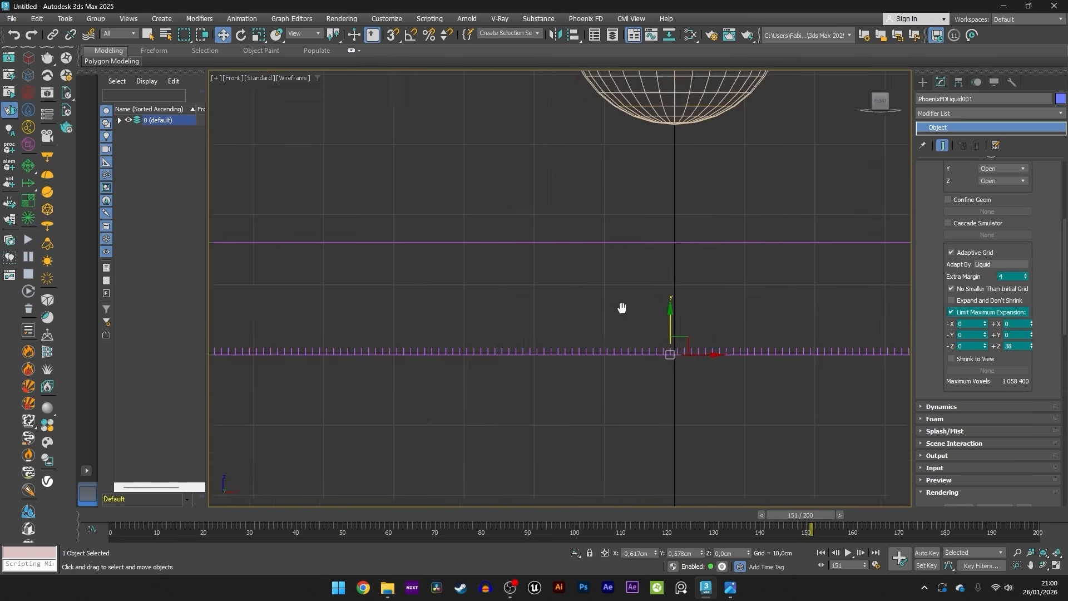
{"action": "scroll", "coordinate": [622, 307], "scroll_direction": "down", "scroll_amount": 5}
{"action": "middle_click_drag", "start_coordinate": [629, 146], "coordinate": [589, 196]}
{"action": "left_click", "coordinate": [512, 205]}
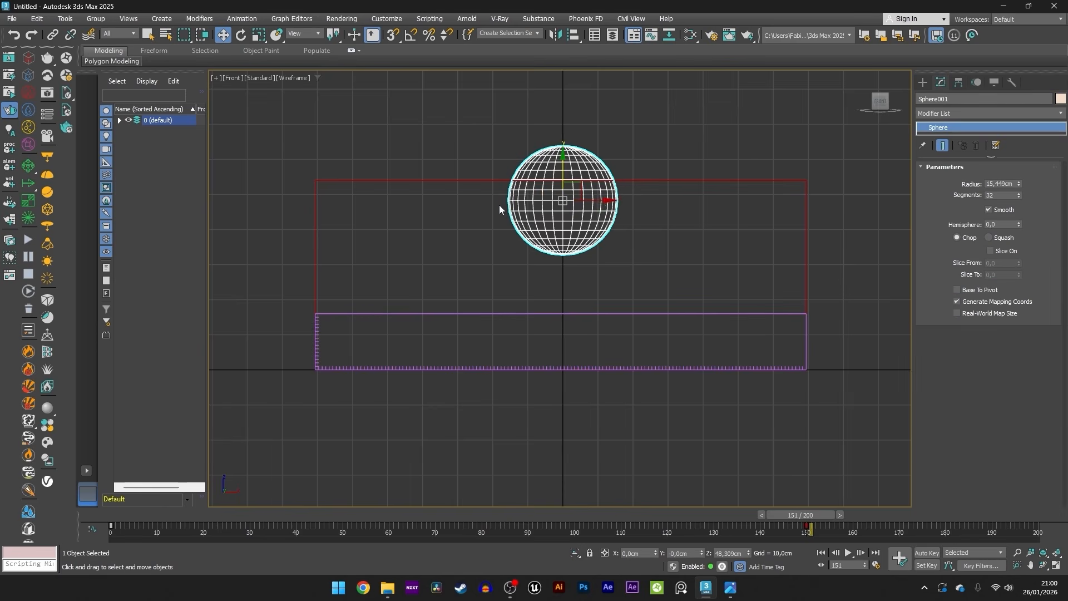
{"action": "left_click", "coordinate": [802, 183]}
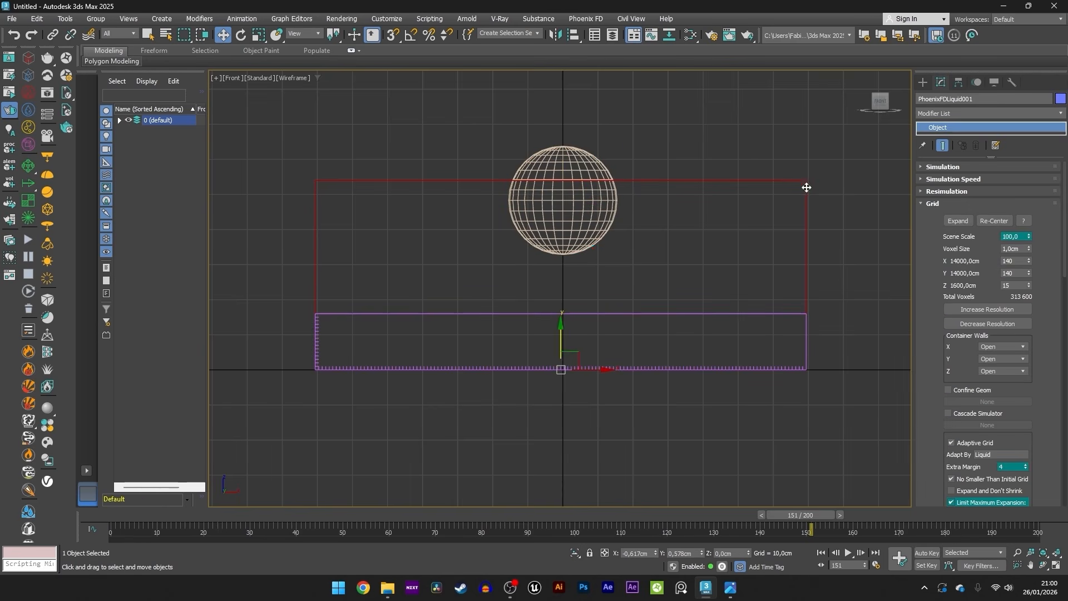
{"action": "scroll", "coordinate": [965, 403], "scroll_direction": "down", "scroll_amount": 5}
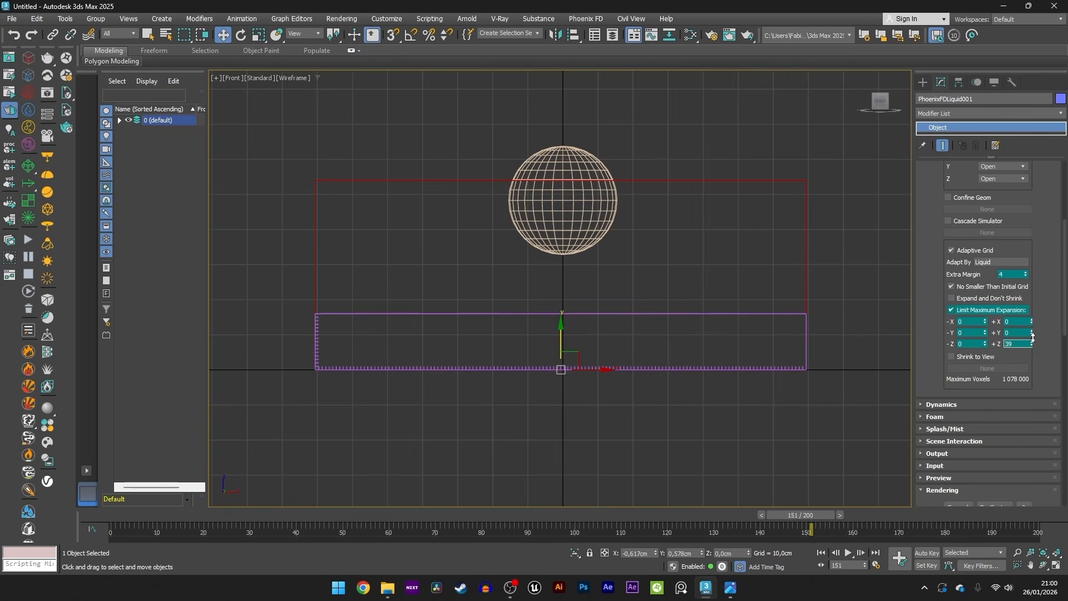
{"action": "left_click_drag", "start_coordinate": [1030, 342], "coordinate": [1033, 335]}
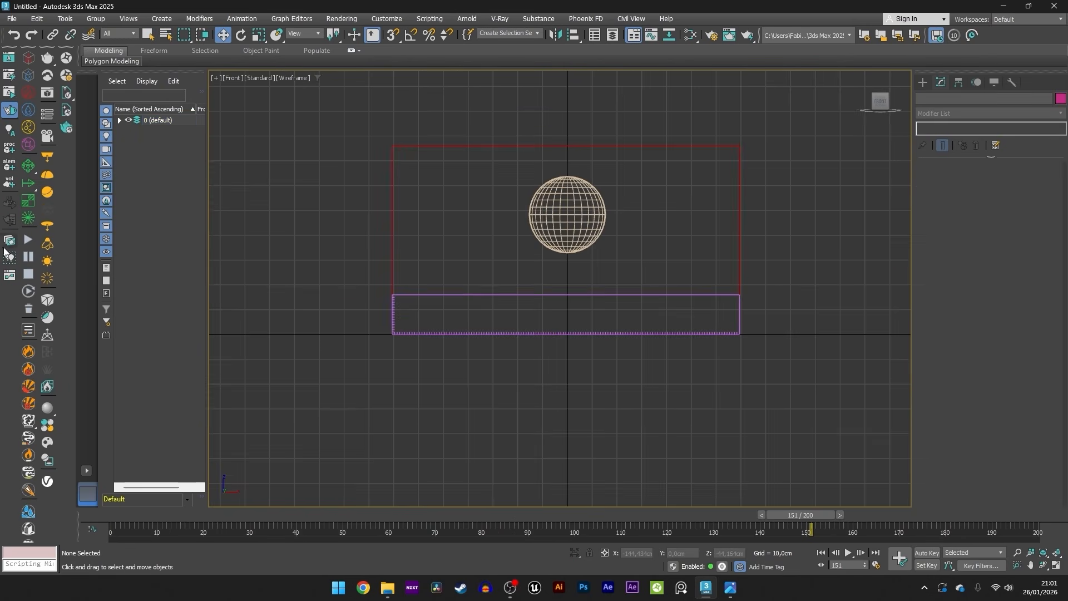
Run the liquid simulation and watch the sphere rise through the liquid in the perspective view.
{"action": "left_click", "coordinate": [29, 240]}
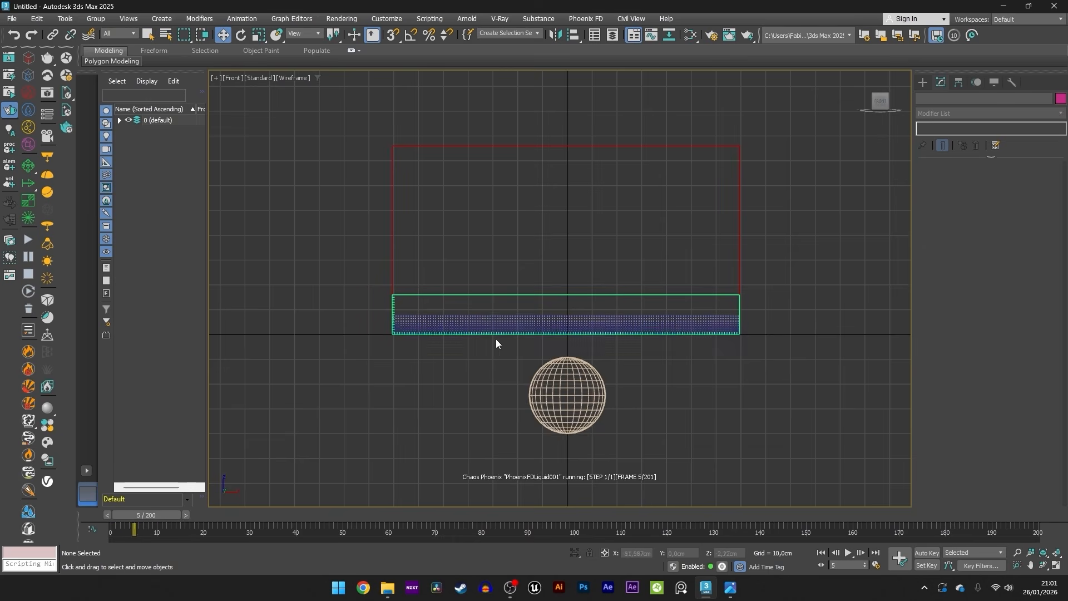
{"action": "scroll", "coordinate": [556, 340], "scroll_direction": "up", "scroll_amount": 3}
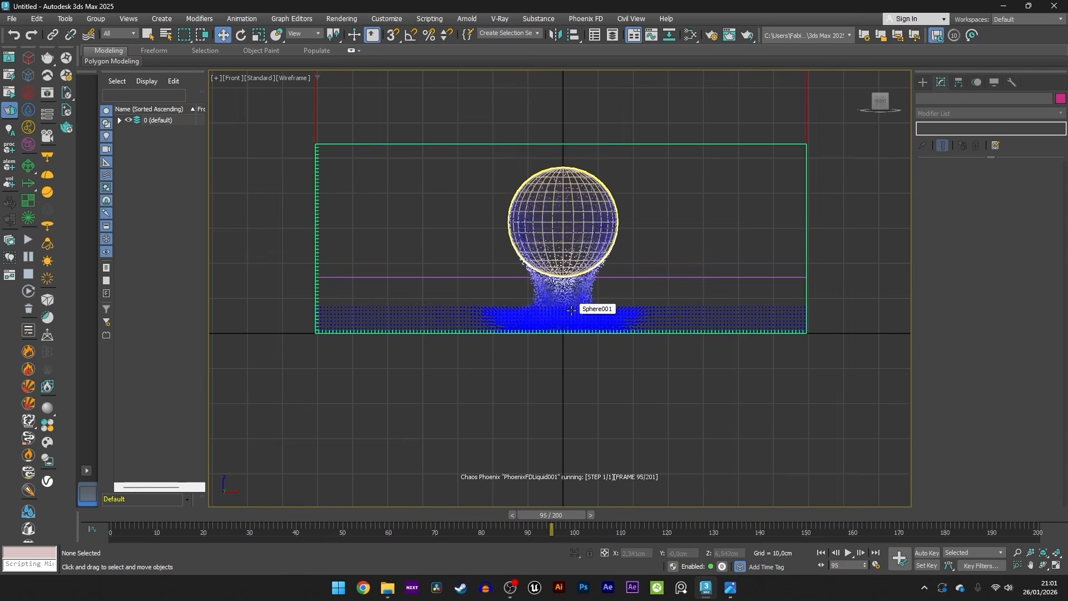
{"action": "key", "text": "p"}
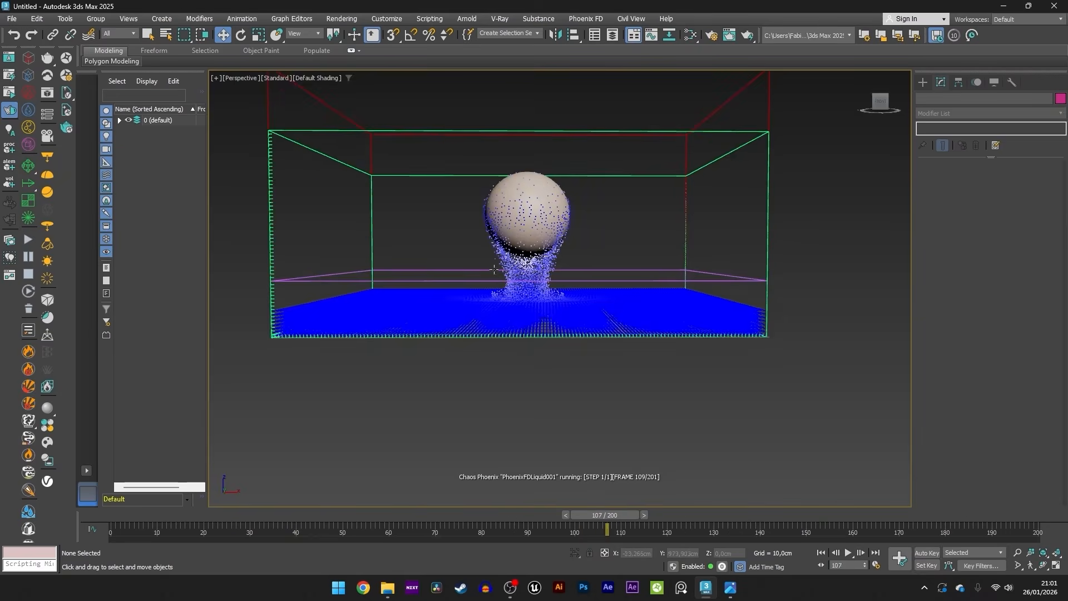
{"action": "middle_click_drag", "start_coordinate": [499, 262], "coordinate": [503, 285], "text": "alt"}
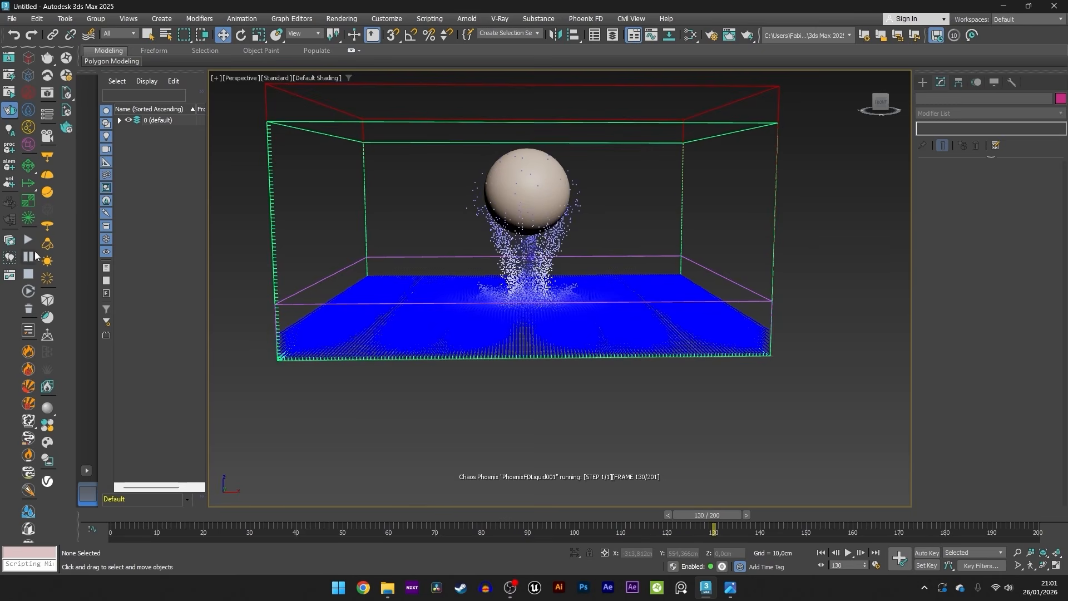
{"action": "middle_click_drag", "start_coordinate": [674, 282], "coordinate": [677, 274], "text": "alt"}
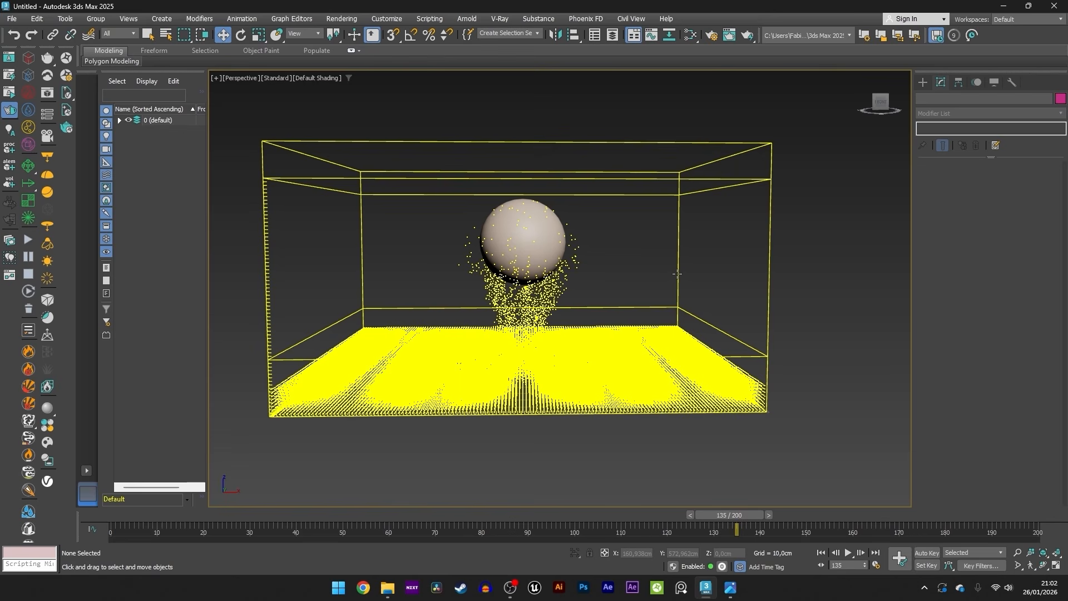
{"action": "middle_click_drag", "start_coordinate": [659, 264], "coordinate": [657, 274], "text": "alt"}
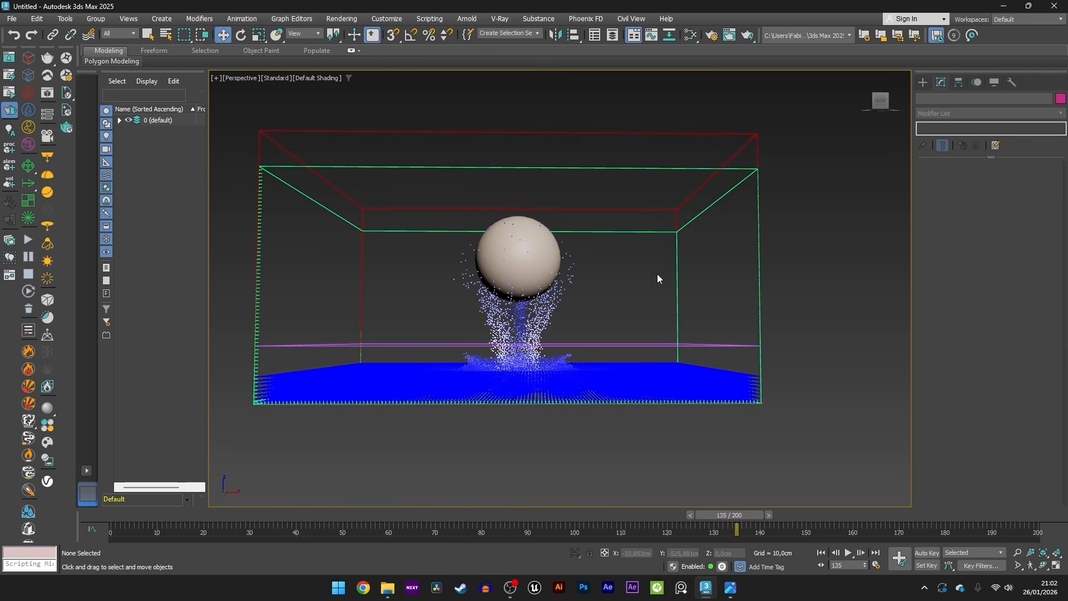
Set the liquid simulator's grid Scene Scale to 1.
{"action": "left_click", "coordinate": [762, 240]}
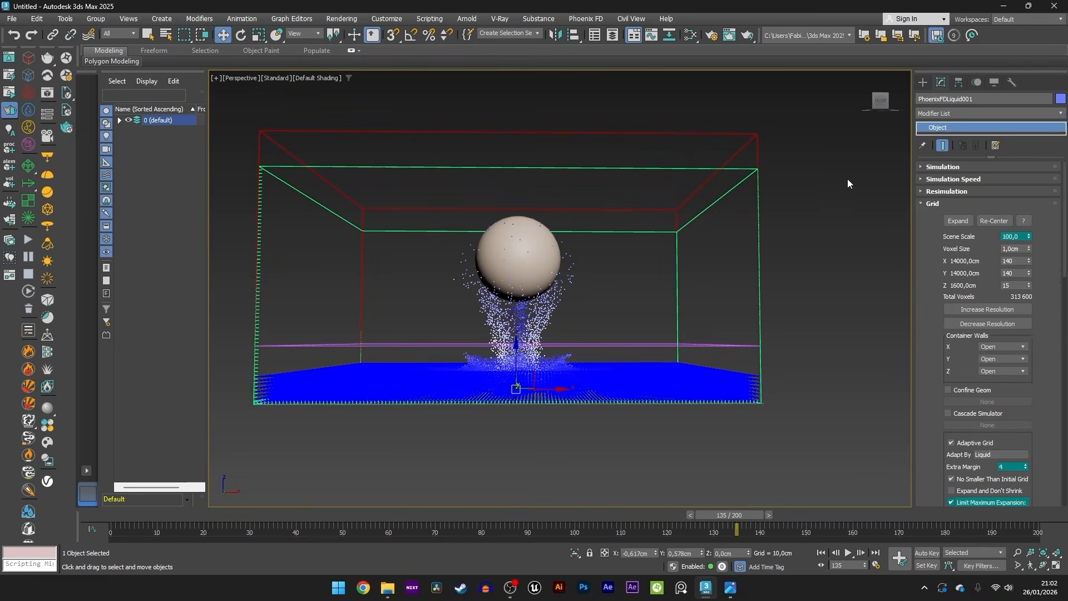
{"action": "left_click", "coordinate": [936, 202]}
{"action": "left_click", "coordinate": [936, 202]}
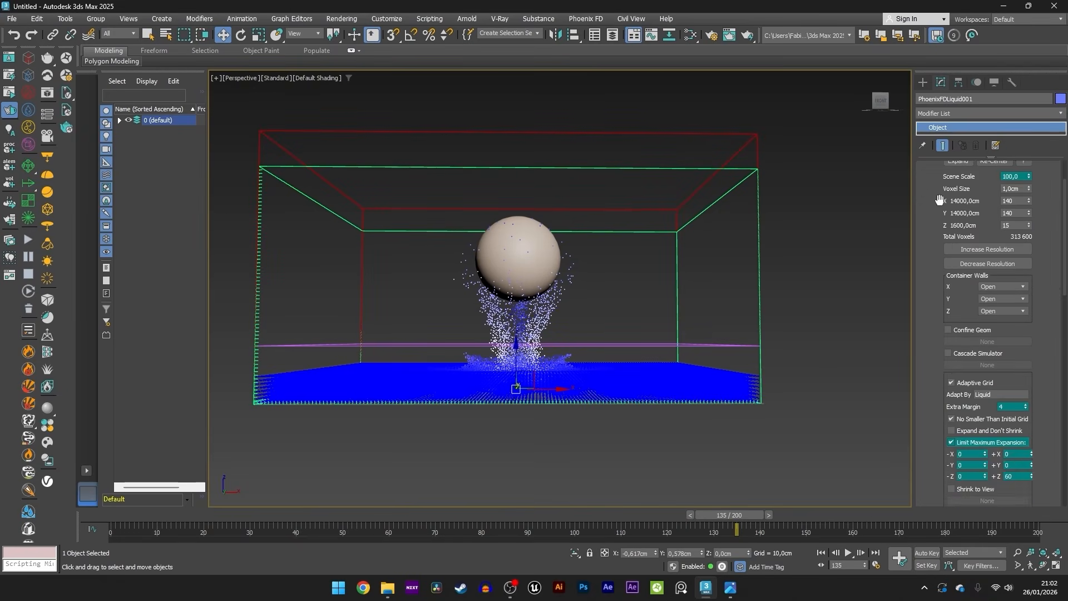
{"action": "type", "text": "4"}
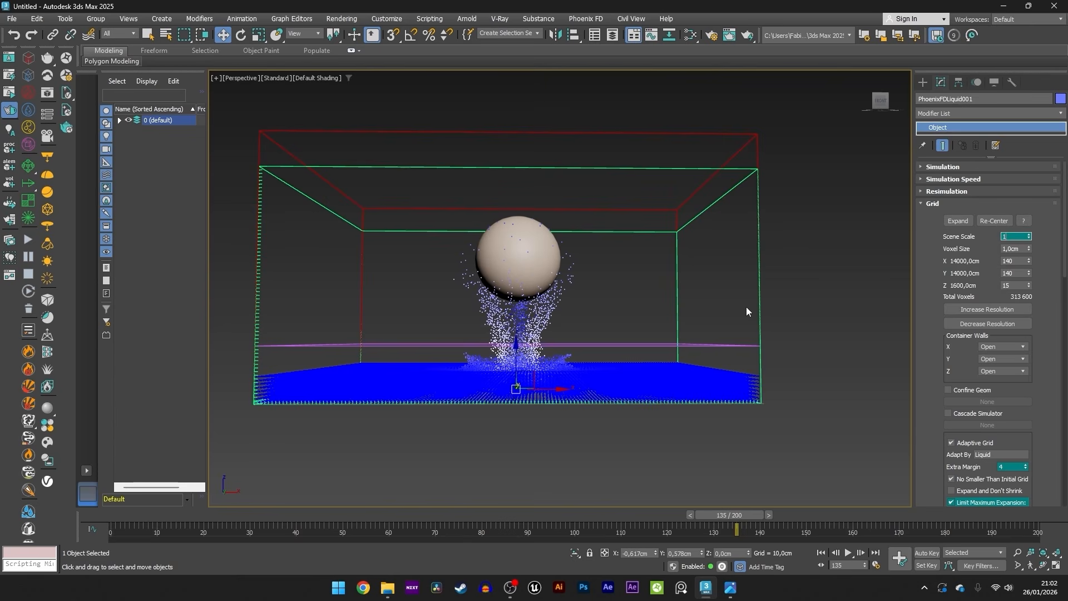
{"action": "key", "text": "Return"}
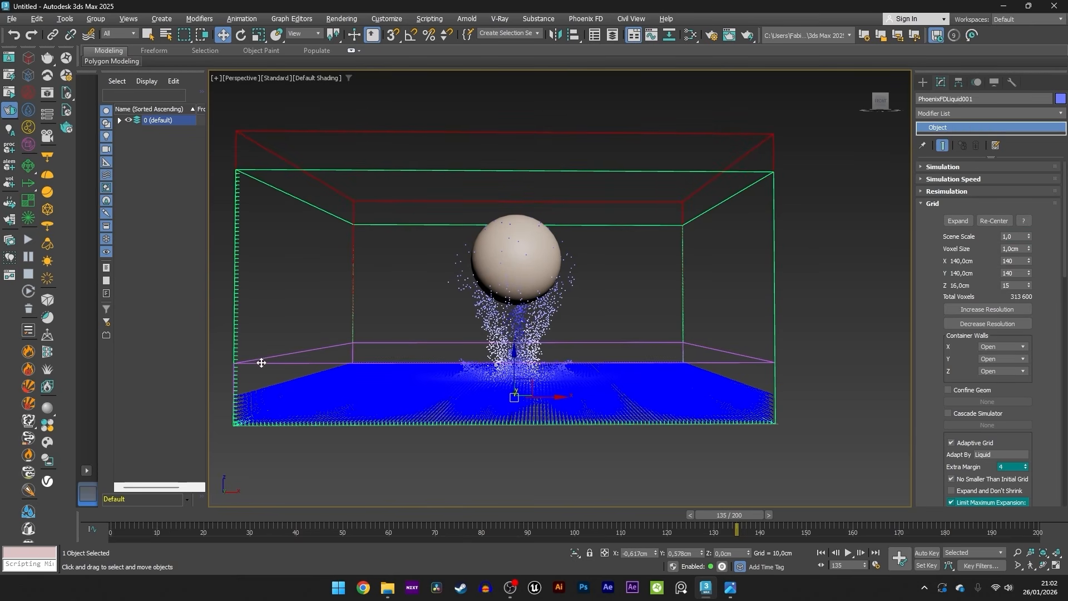
Turn off the liquid simulator's particle preview and turn on Show Mesh.
{"action": "left_click", "coordinate": [946, 203]}
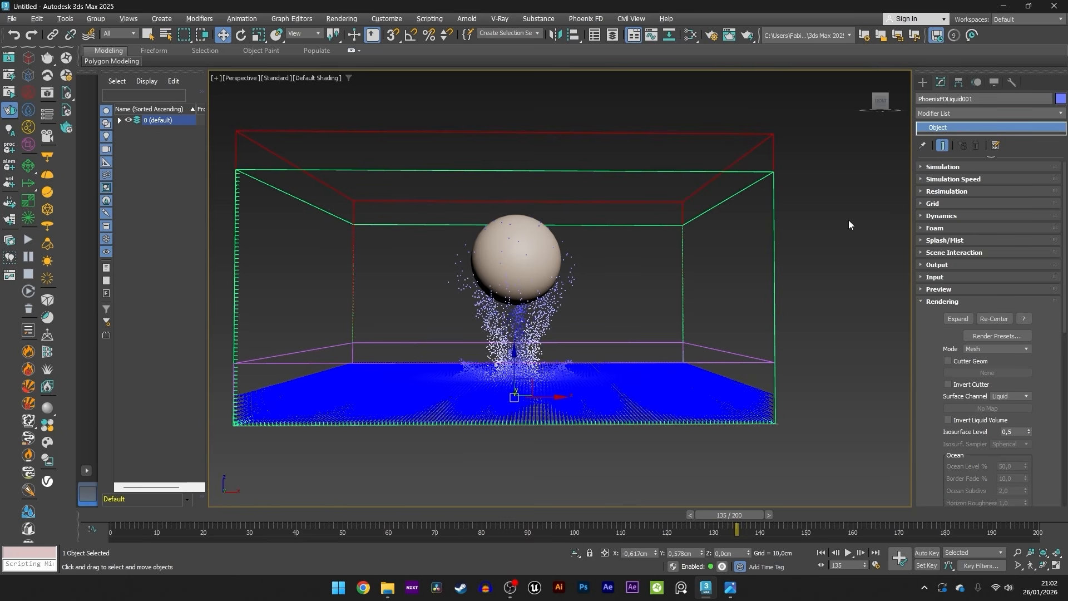
{"action": "left_click", "coordinate": [938, 306]}
{"action": "left_click", "coordinate": [934, 289]}
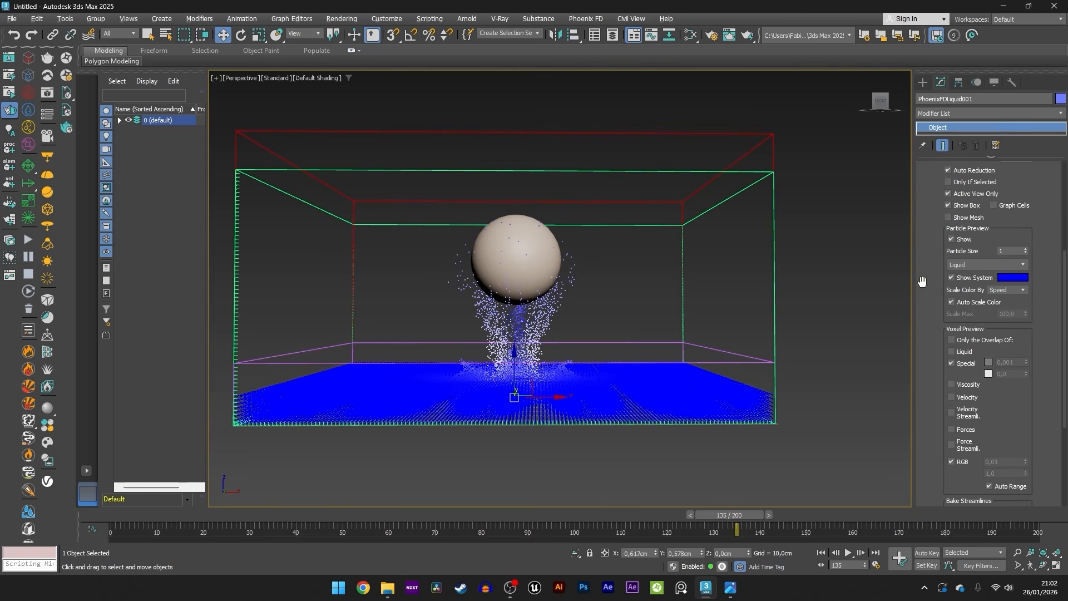
{"action": "scroll", "coordinate": [983, 278], "scroll_direction": "down", "scroll_amount": 3}
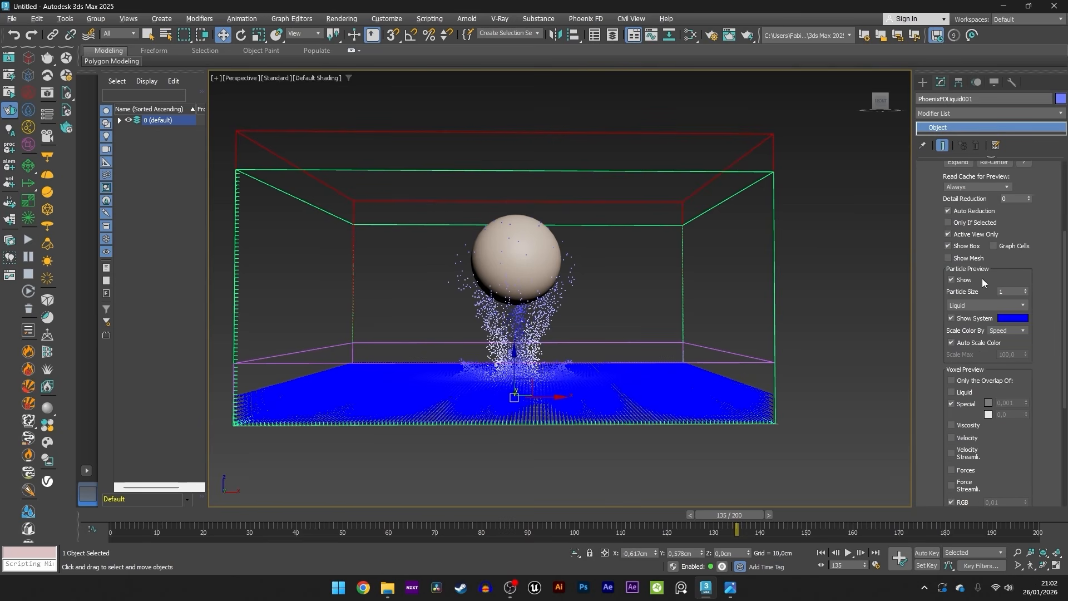
{"action": "left_click", "coordinate": [950, 280]}
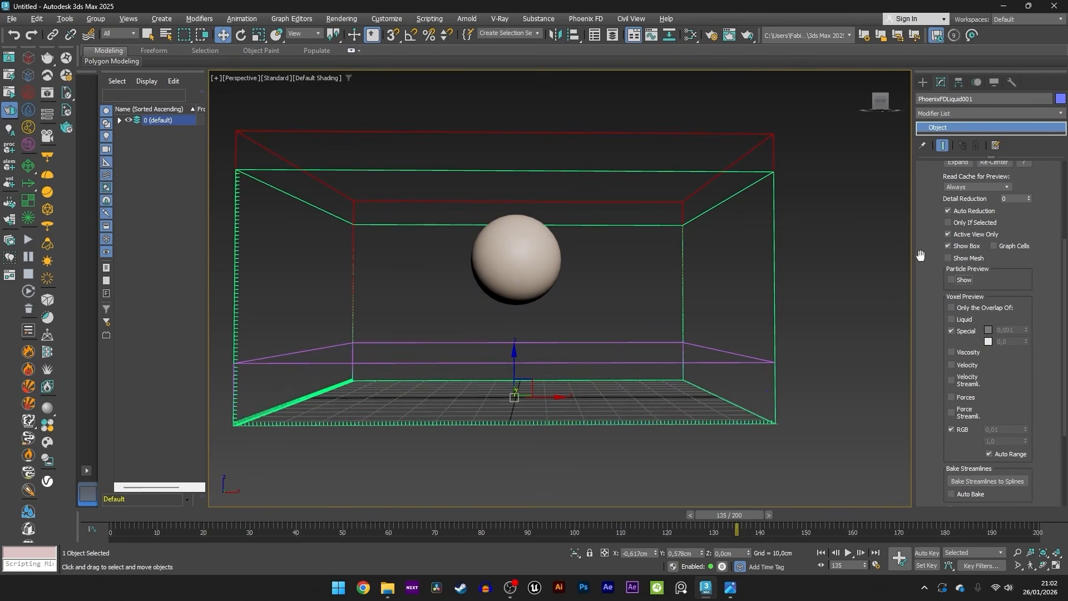
{"action": "left_click", "coordinate": [947, 258]}
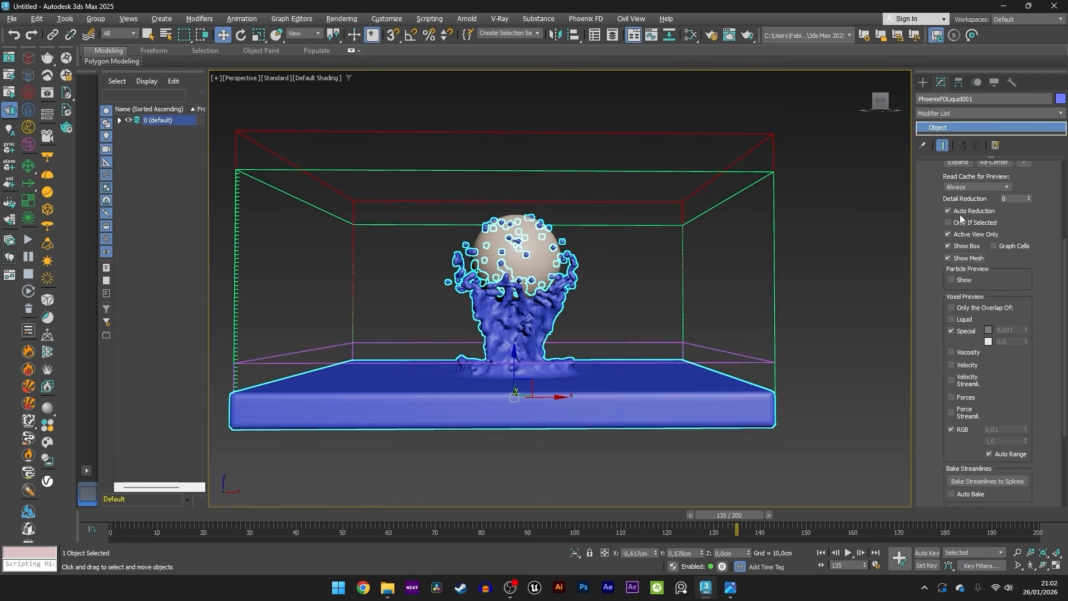
Hide the simulator's preview box and inspect the liquid mesh at frame 95.
{"action": "left_click", "coordinate": [948, 245]}
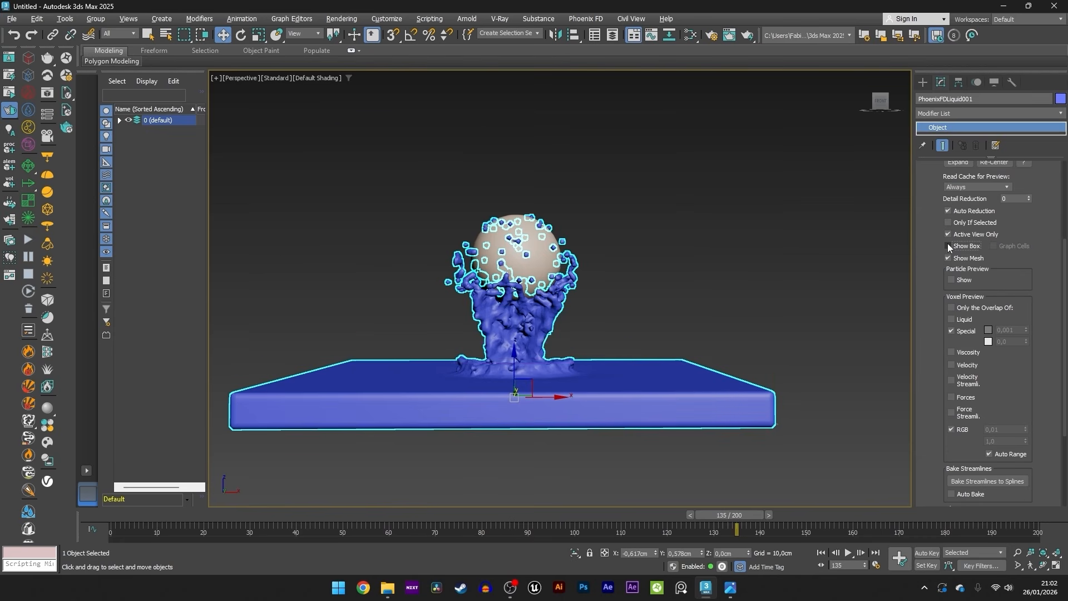
{"action": "left_click_drag", "start_coordinate": [737, 529], "coordinate": [555, 472]}
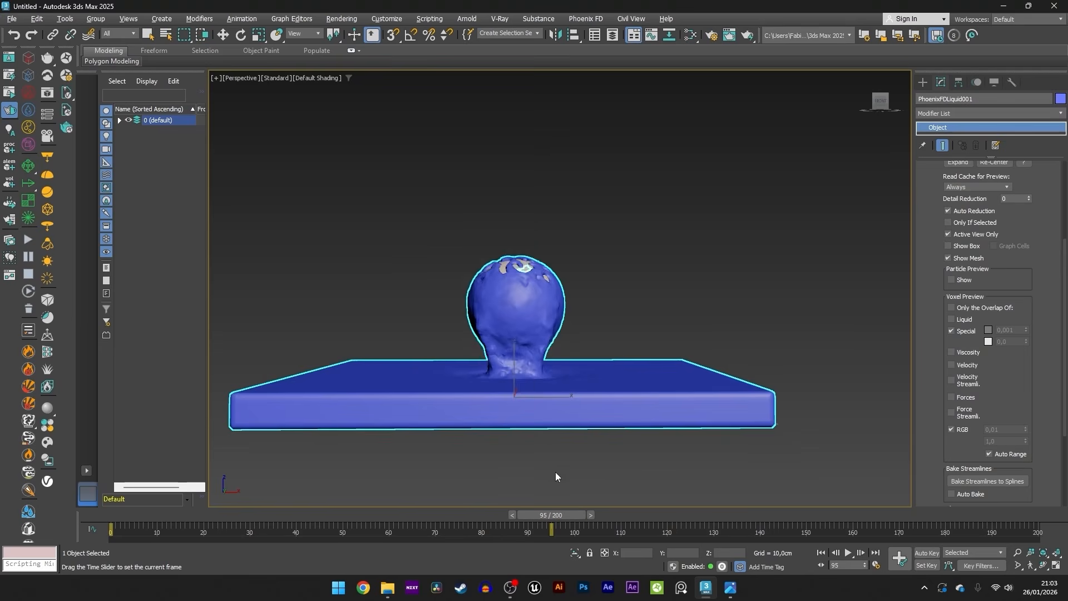
{"action": "middle_click_drag", "start_coordinate": [556, 472], "coordinate": [593, 407], "text": "alt"}
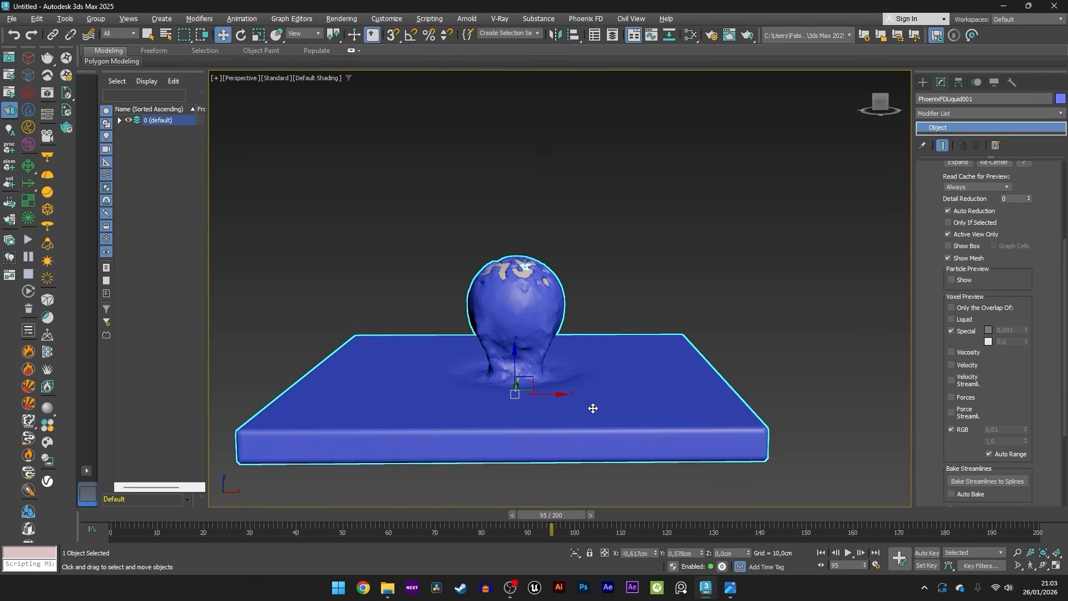
Delete the liquid simulator's cache.
{"action": "left_click", "coordinate": [29, 309]}
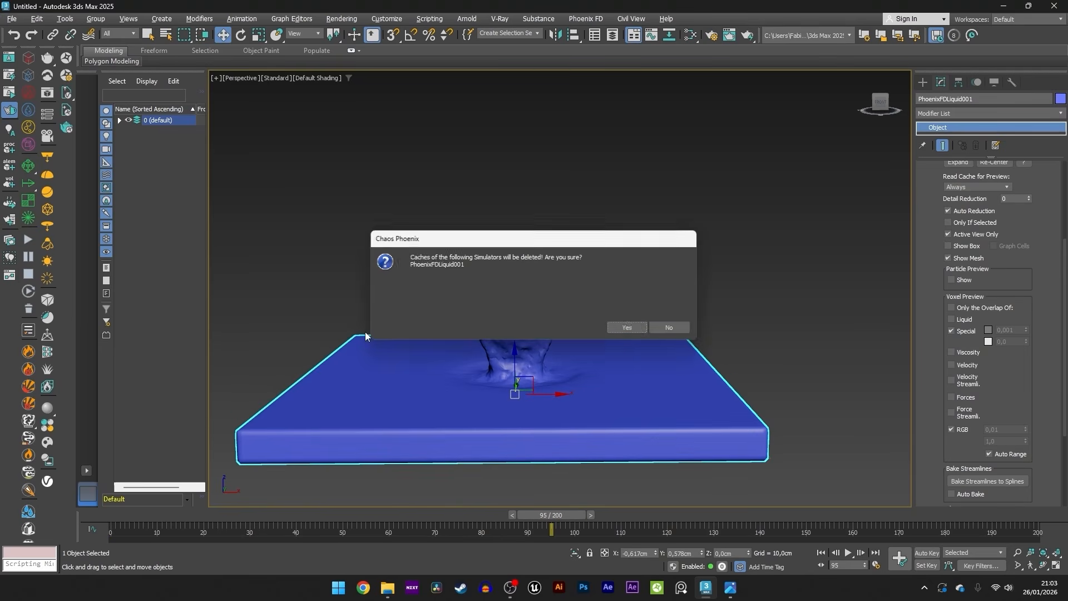
{"action": "left_click", "coordinate": [626, 327]}
{"action": "left_click", "coordinate": [575, 280]}
{"action": "left_click", "coordinate": [533, 327]}
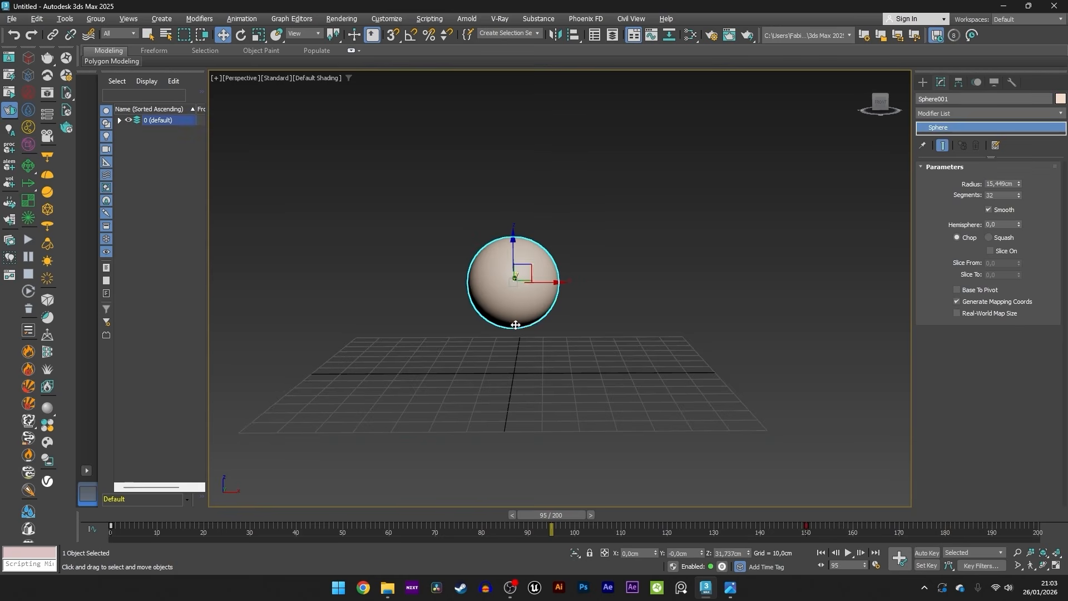
Select the liquid simulator in the scene's object list and set its dynamics Time Scale to 0,3.
{"action": "middle_click_drag", "start_coordinate": [534, 328], "coordinate": [337, 257], "text": "alt"}
{"action": "left_click", "coordinate": [119, 120]}
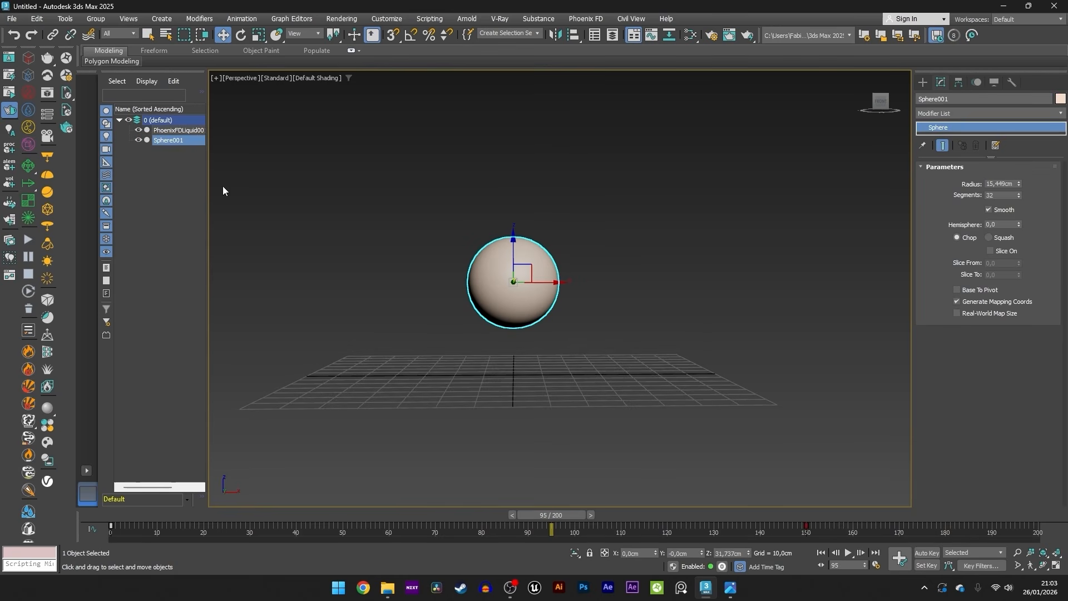
{"action": "left_click", "coordinate": [177, 130]}
{"action": "middle_click_drag", "start_coordinate": [483, 240], "coordinate": [458, 240], "text": "alt"}
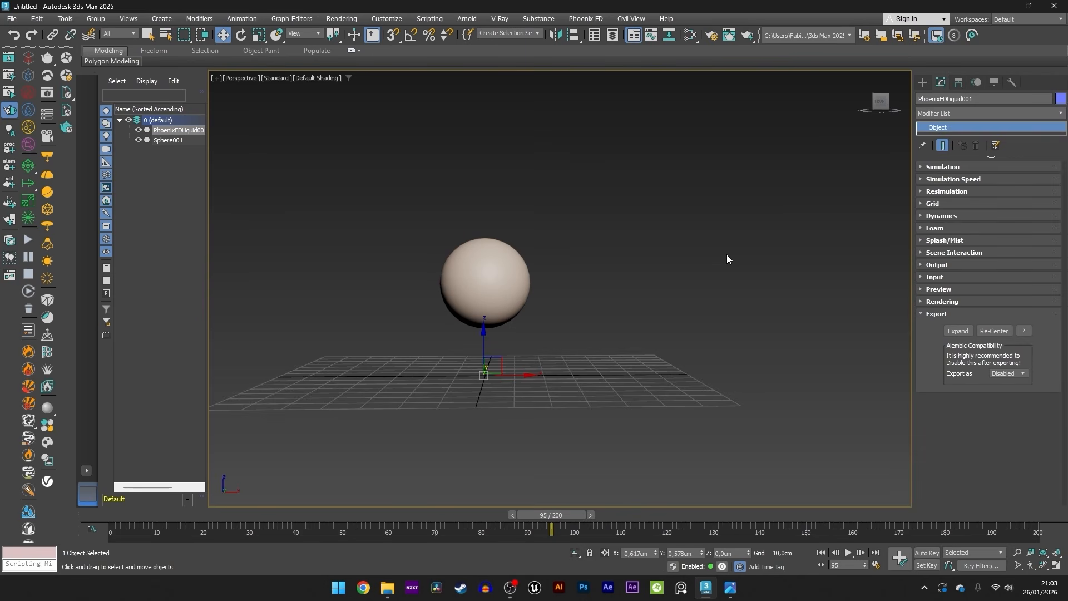
{"action": "left_click", "coordinate": [930, 216]}
{"action": "scroll", "coordinate": [931, 220], "scroll_direction": "down", "scroll_amount": 1}
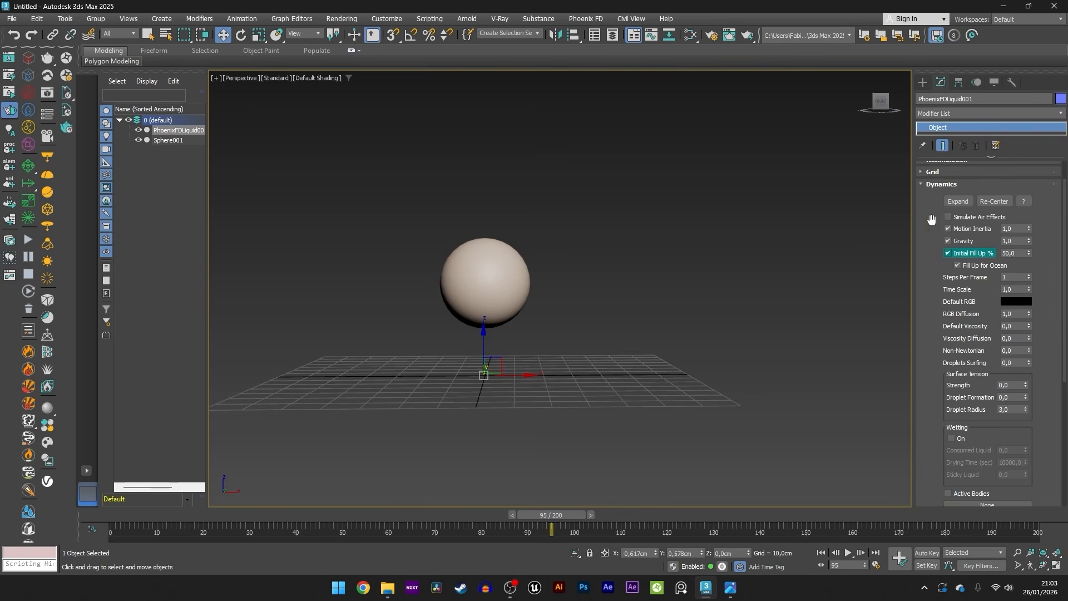
{"action": "scroll", "coordinate": [929, 264], "scroll_direction": "down", "scroll_amount": 2}
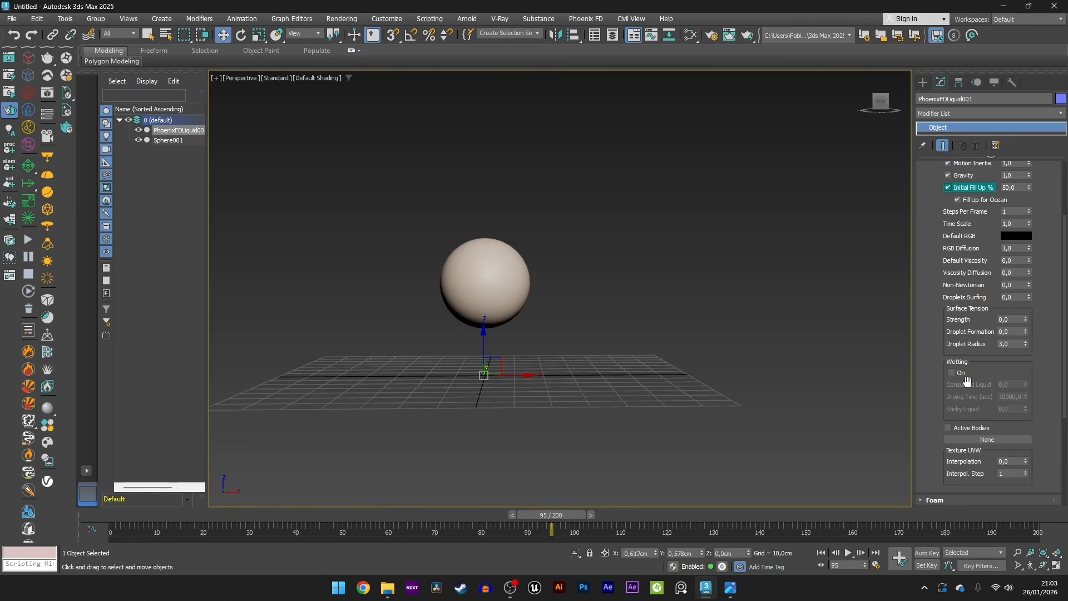
{"action": "scroll", "coordinate": [967, 380], "scroll_direction": "up", "scroll_amount": 2}
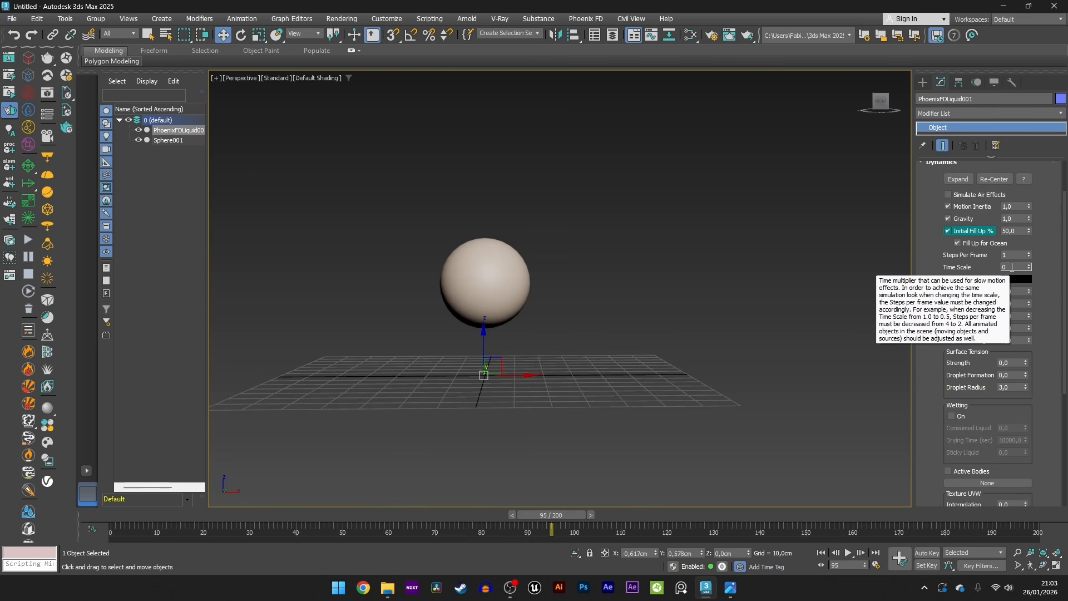
{"action": "scroll", "coordinate": [453, 143], "scroll_direction": "up", "scroll_amount": 6}
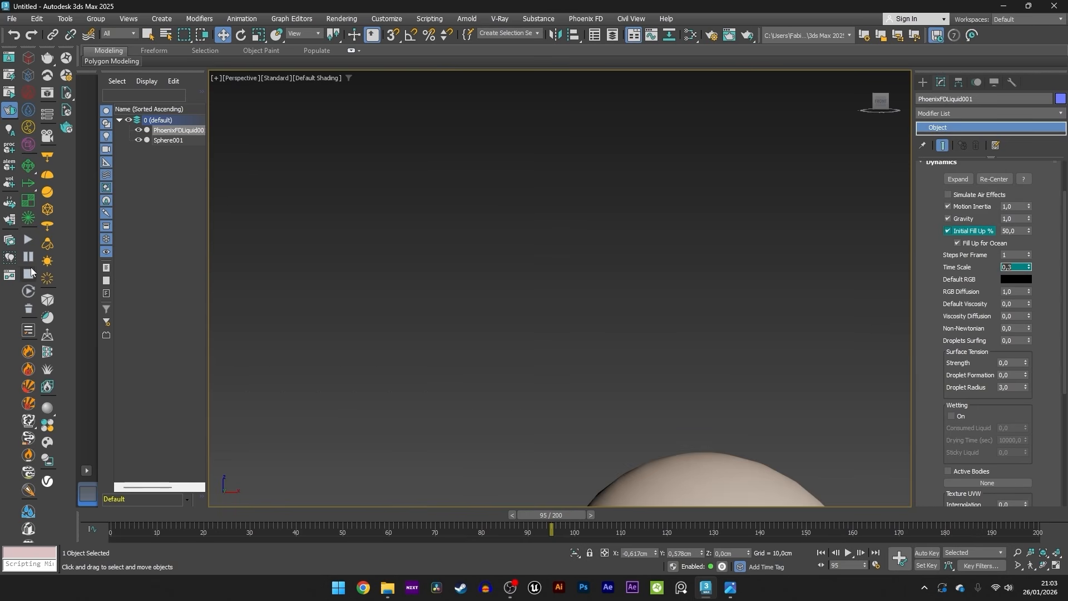
Run the liquid simulation again with the slowed time scale, keeping the sphere and liquid in view.
{"action": "left_click", "coordinate": [28, 274]}
{"action": "scroll", "coordinate": [454, 269], "scroll_direction": "down", "scroll_amount": 6}
{"action": "middle_click_drag", "start_coordinate": [452, 267], "coordinate": [444, 238]}
{"action": "left_click", "coordinate": [27, 239]}
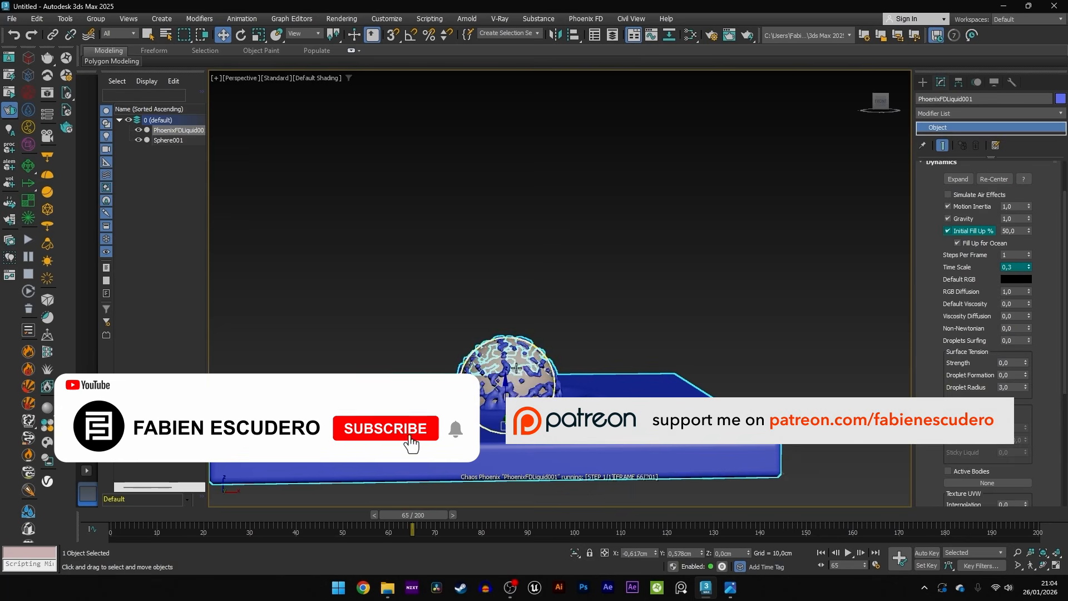
Inspect the liquid mesh around the sphere at frame 74 and select the liquid simulator.
{"action": "left_click", "coordinate": [382, 318]}
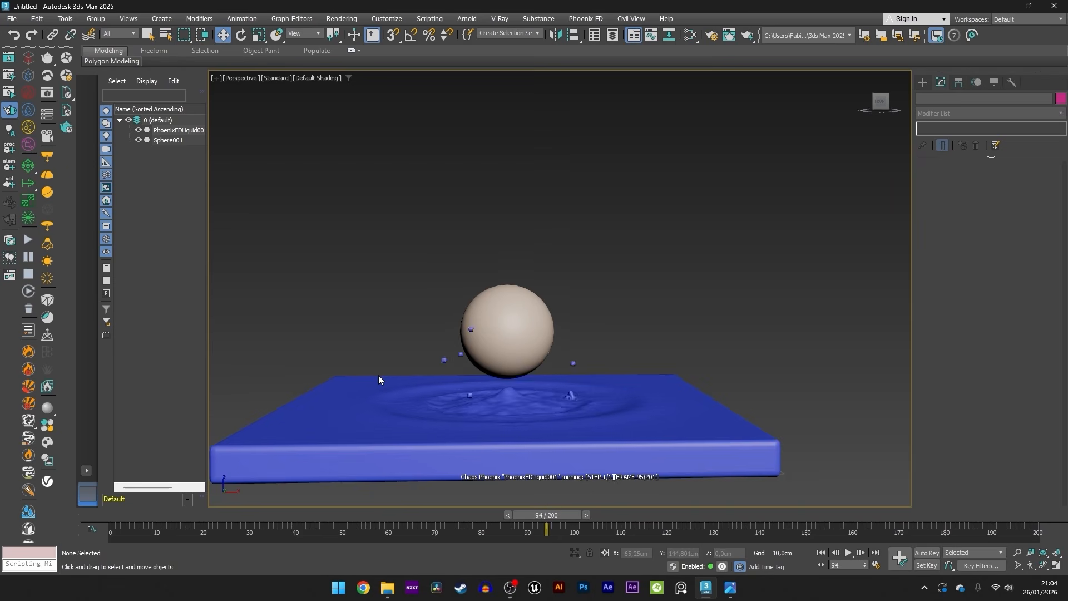
{"action": "left_click_drag", "start_coordinate": [563, 529], "coordinate": [465, 521]}
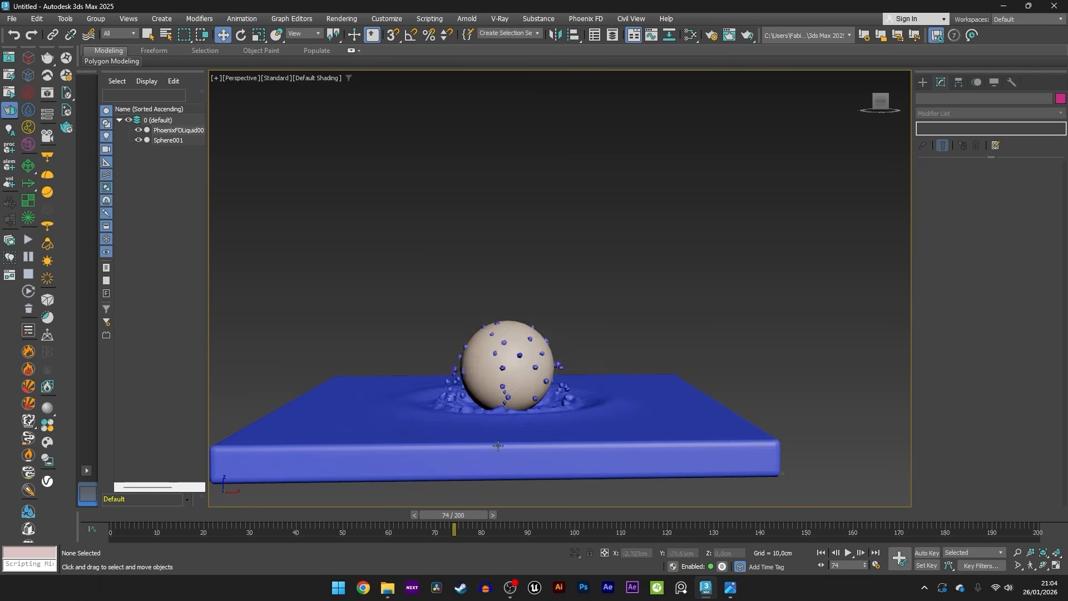
{"action": "left_click", "coordinate": [538, 394]}
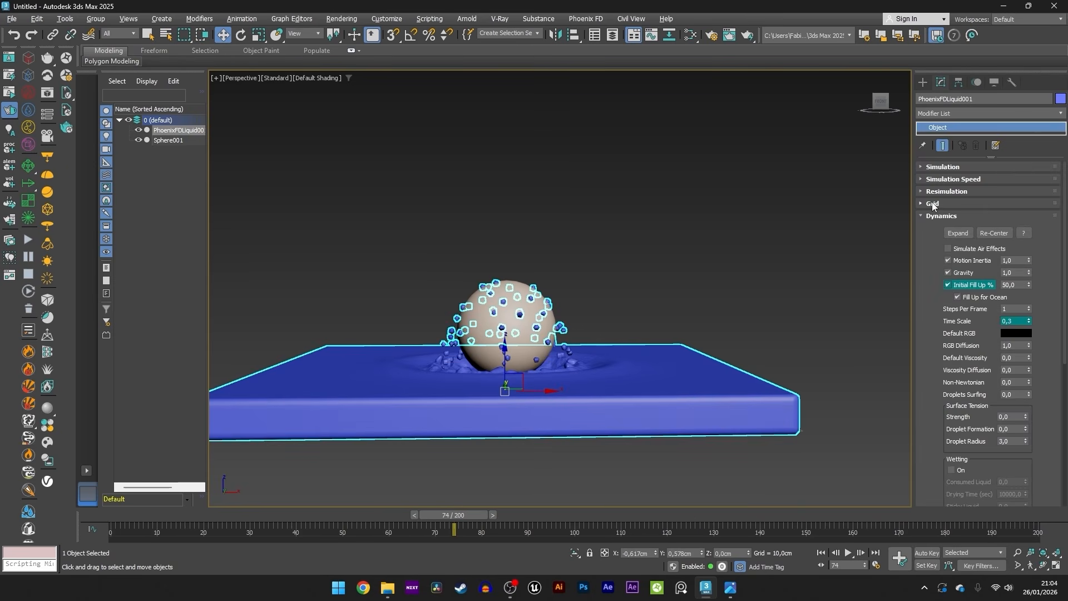
Set the liquid simulator's grid Voxel Size to 0,5 cm.
{"action": "left_click", "coordinate": [932, 205]}
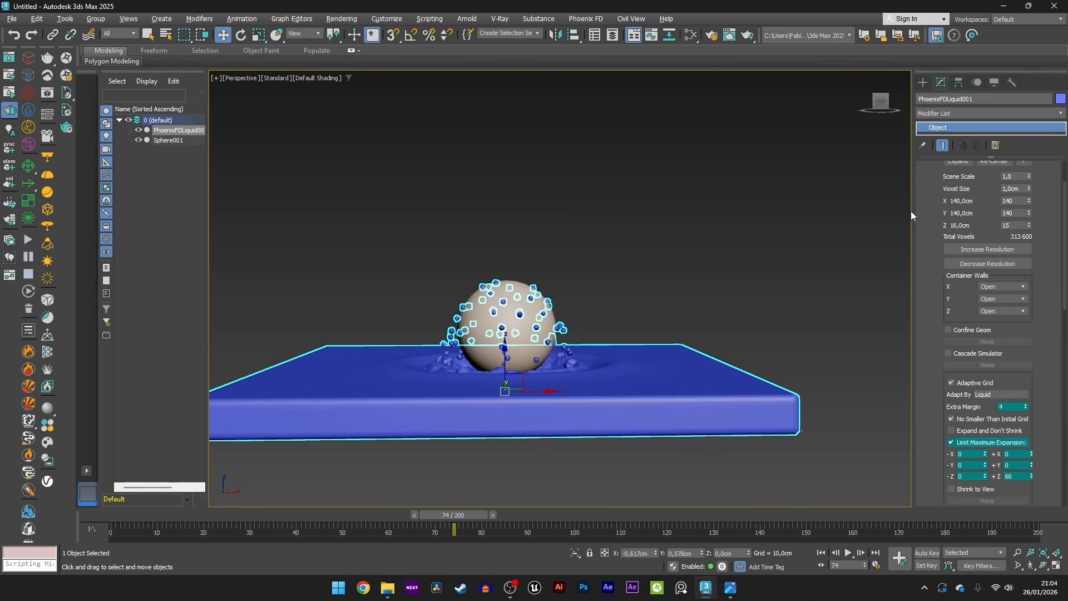
{"action": "scroll", "coordinate": [968, 250], "scroll_direction": "up", "scroll_amount": 3}
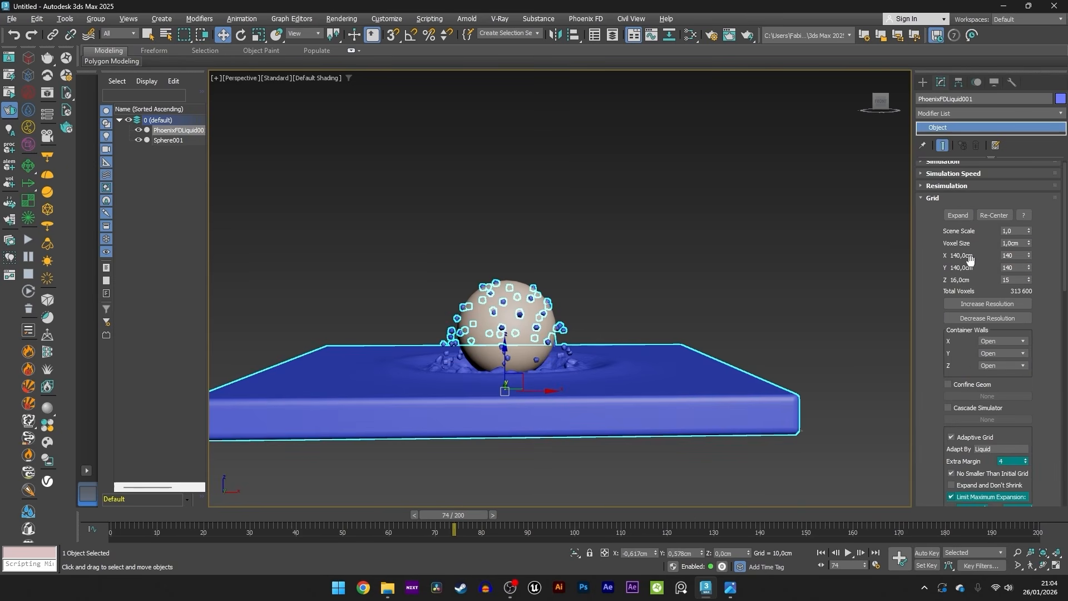
{"action": "left_click", "coordinate": [1021, 244]}
{"action": "key", "text": "BackSpace"}
{"action": "key", "text": "BackSpace"}
{"action": "key", "text": "BackSpace"}
{"action": "key", "text": "BackSpace"}
{"action": "key", "text": "BackSpace"}
{"action": "type", "text": "0,"}
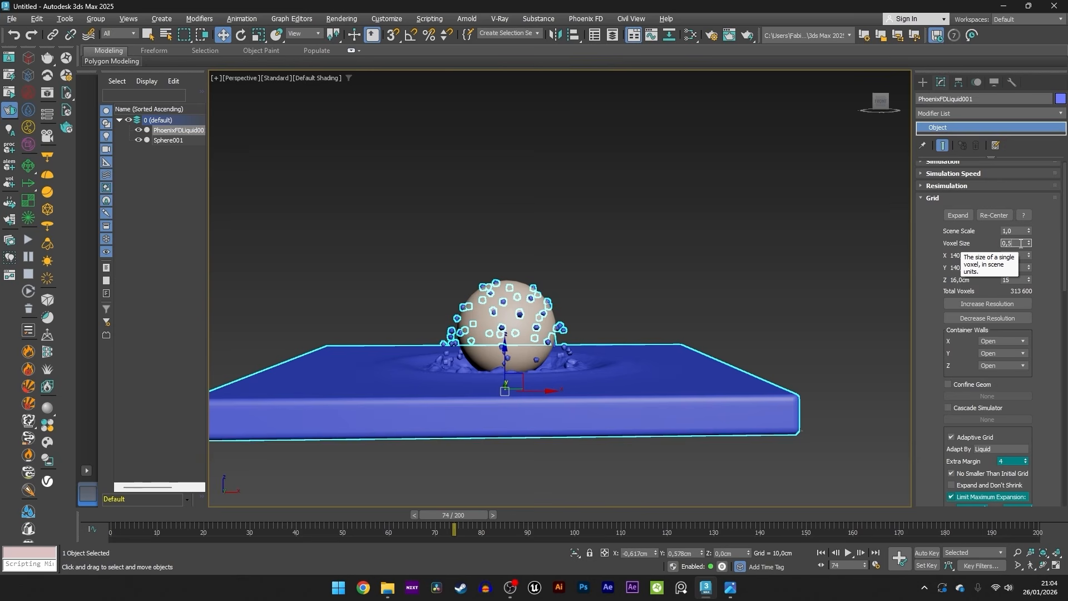
{"action": "type", "text": "5"}
{"action": "key", "text": "Return"}
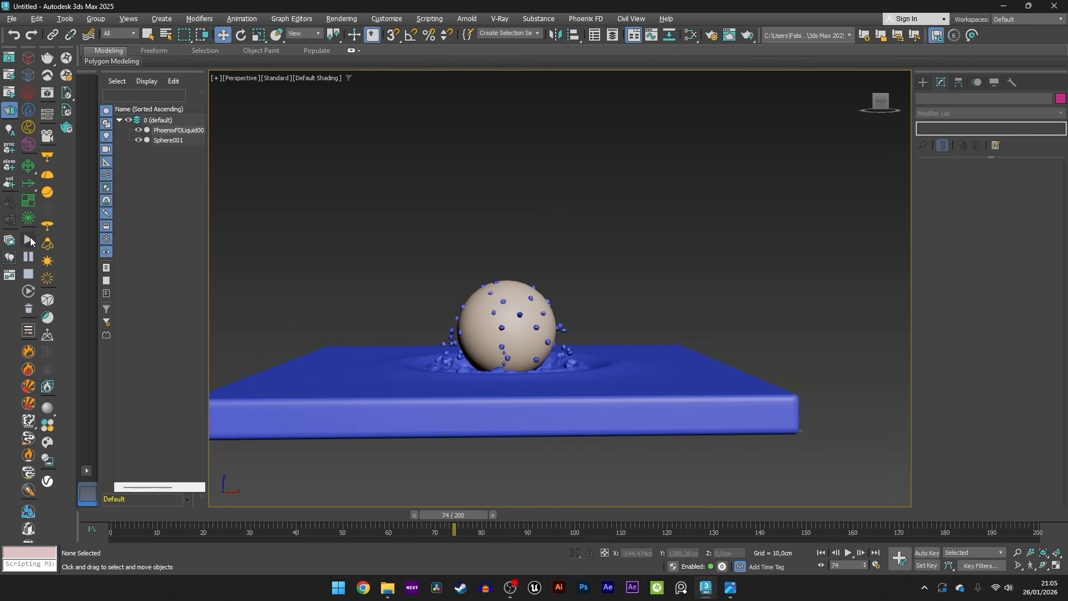
Run the liquid simulation again with the finer grid, viewing the sphere and liquid from a higher angle.
{"action": "left_click", "coordinate": [29, 239]}
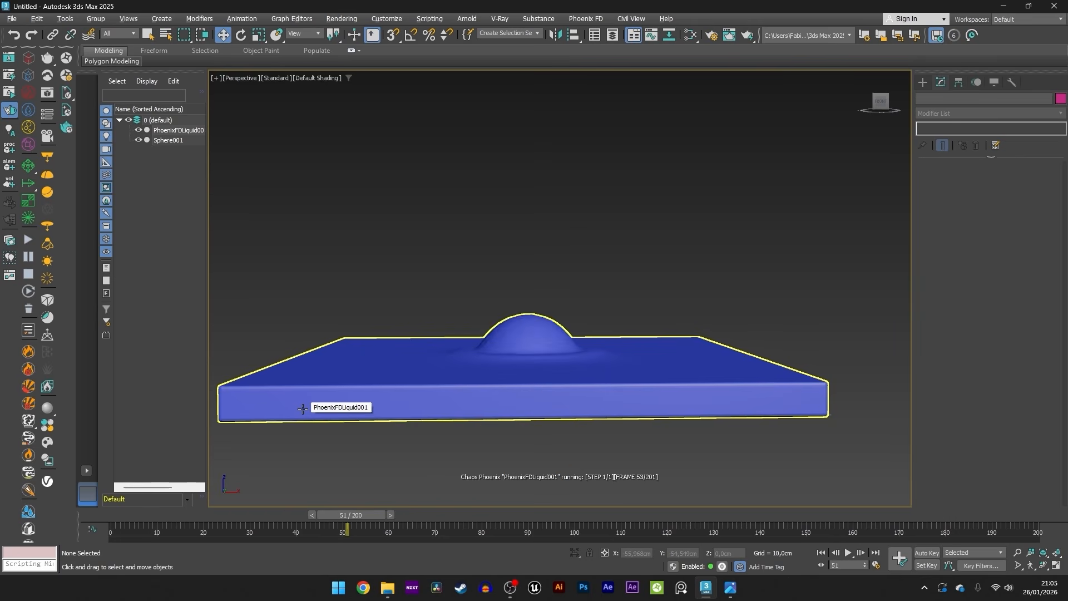
{"action": "middle_click_drag", "start_coordinate": [302, 409], "coordinate": [400, 340], "text": "alt"}
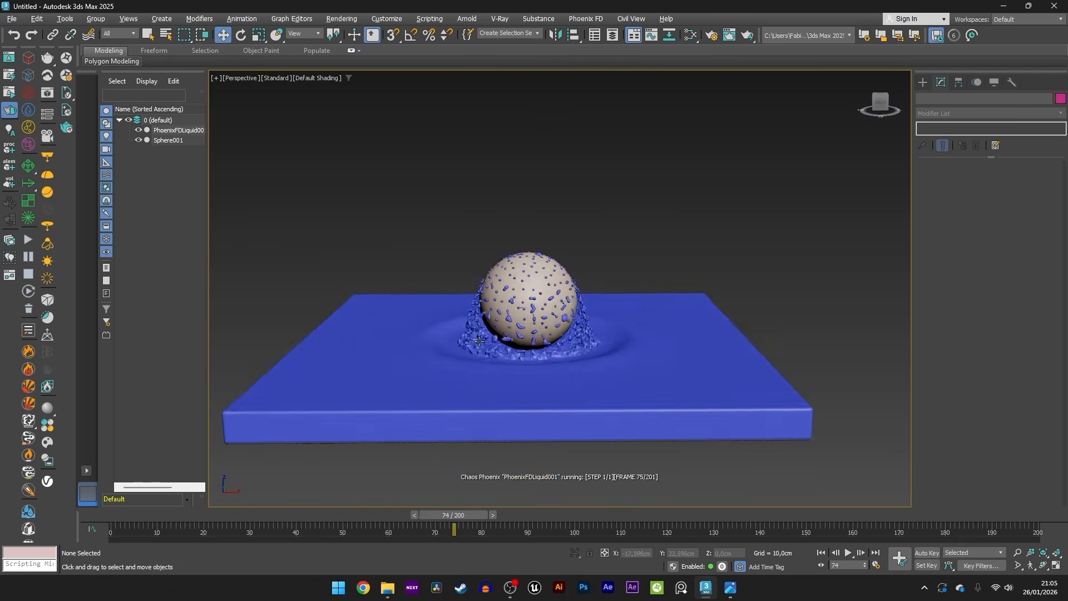
{"action": "middle_click_drag", "start_coordinate": [501, 370], "coordinate": [418, 237], "text": "alt"}
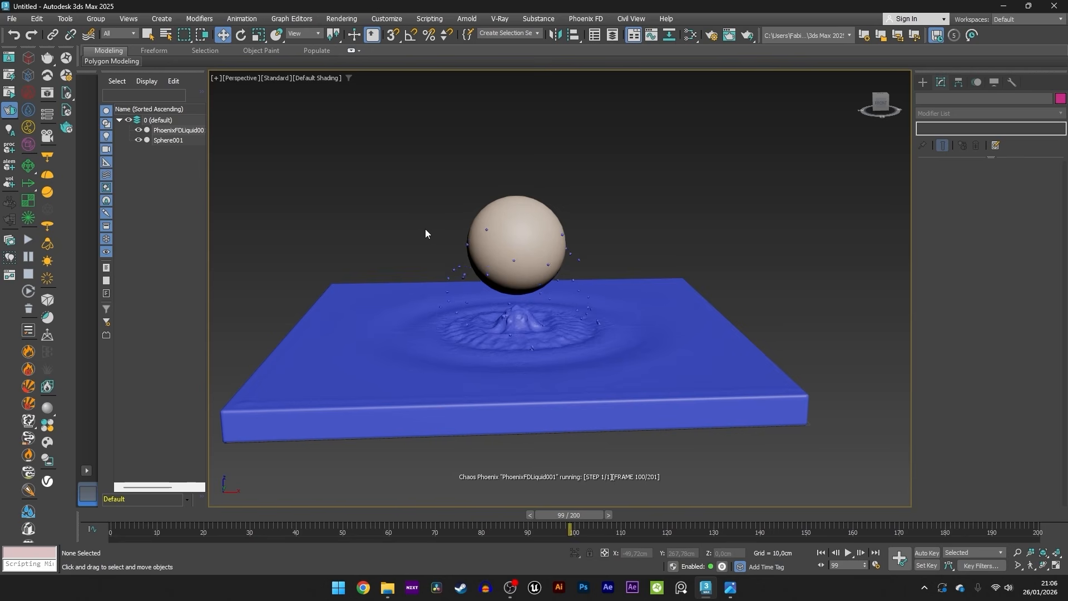
Go back to frame 83, select the liquid simulator and set its dynamics Steps Per Frame to 3.
{"action": "left_click_drag", "start_coordinate": [568, 515], "coordinate": [494, 495]}
{"action": "left_click", "coordinate": [598, 412]}
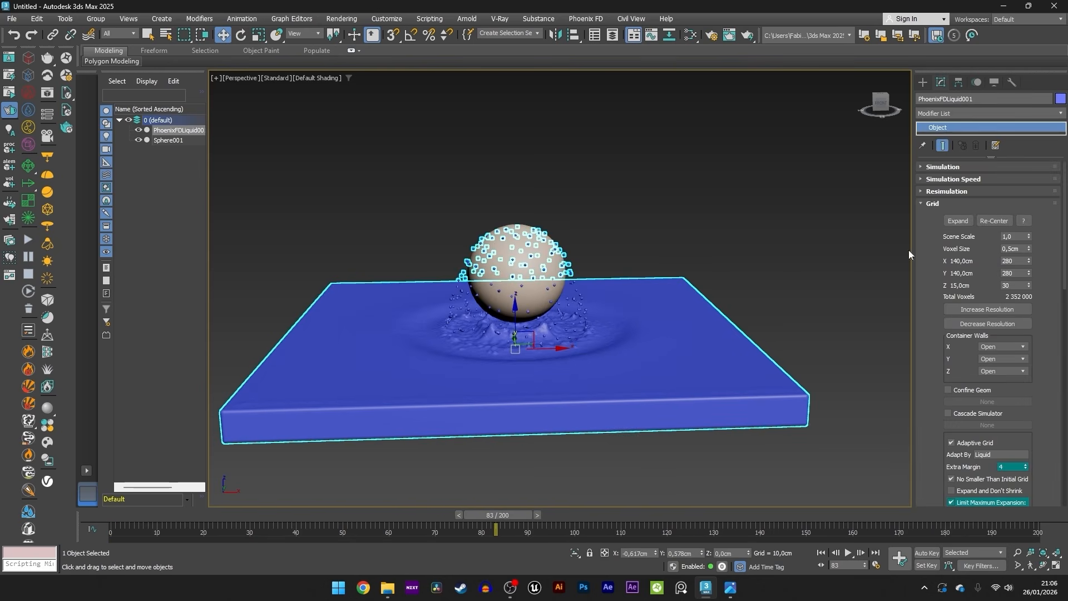
{"action": "left_click", "coordinate": [941, 205]}
{"action": "left_click", "coordinate": [939, 216]}
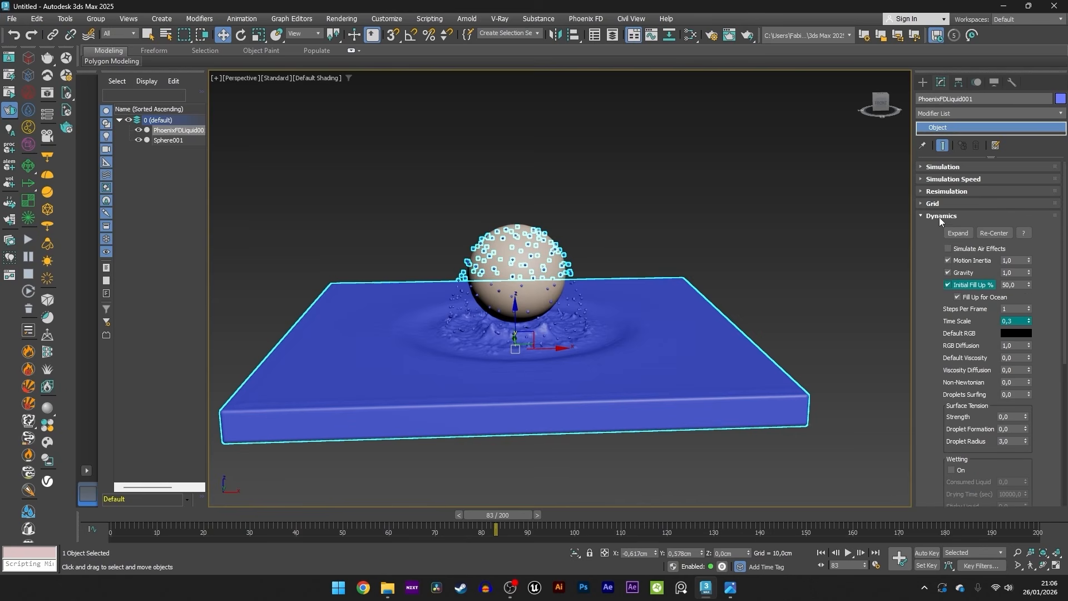
{"action": "left_click_drag", "start_coordinate": [925, 282], "coordinate": [925, 240]}
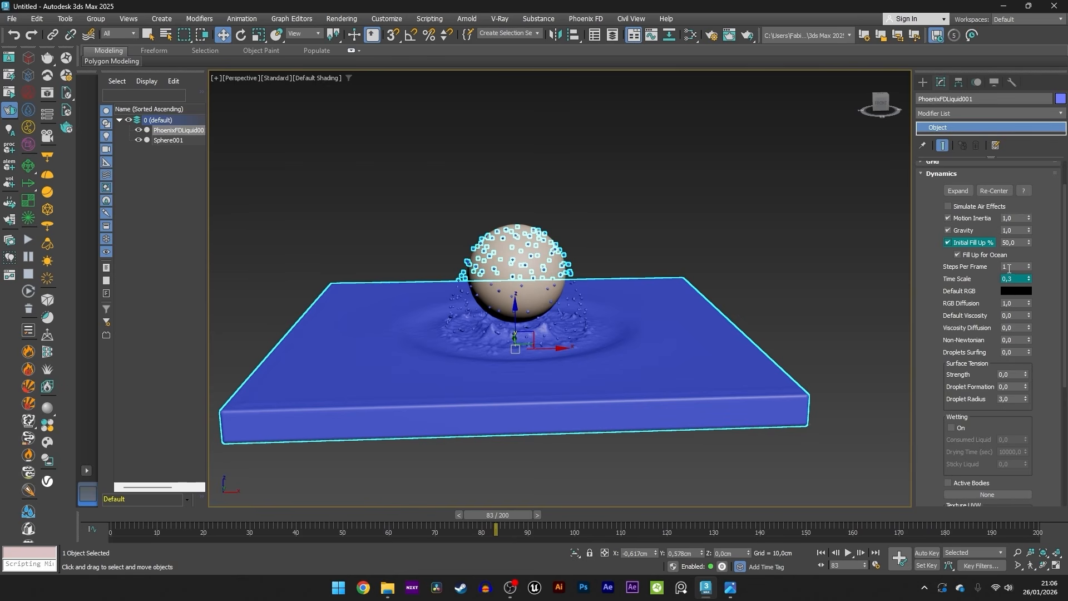
{"action": "left_click", "coordinate": [1012, 268]}
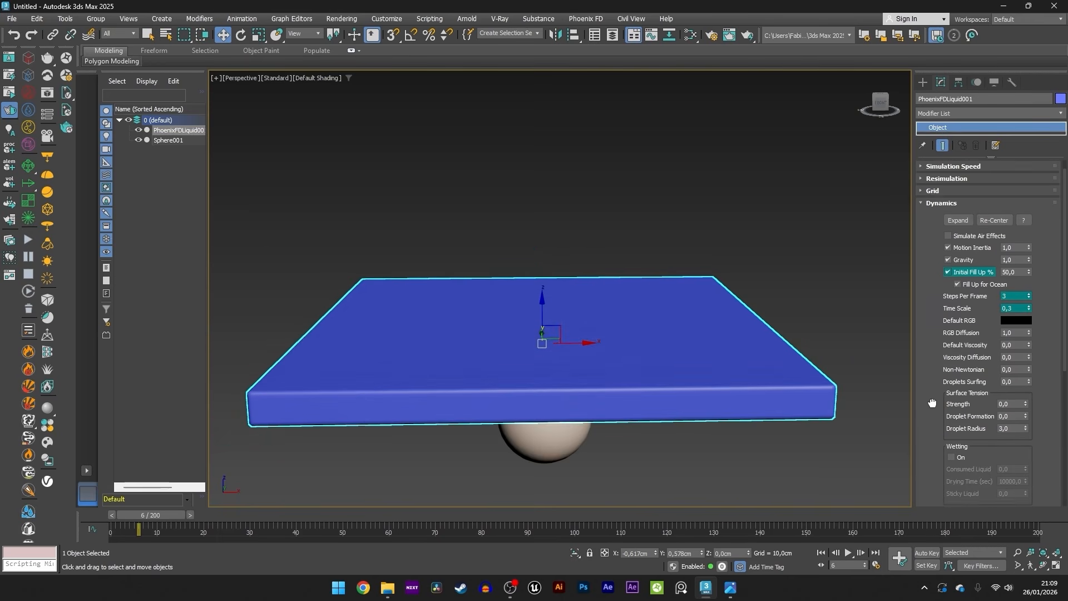
Set the liquid's Surface Tension to Strength 0,5, Droplet Formation 0,2 and Droplet Radius 2,0.
{"action": "scroll", "coordinate": [1021, 284], "scroll_direction": "down", "scroll_amount": 4}
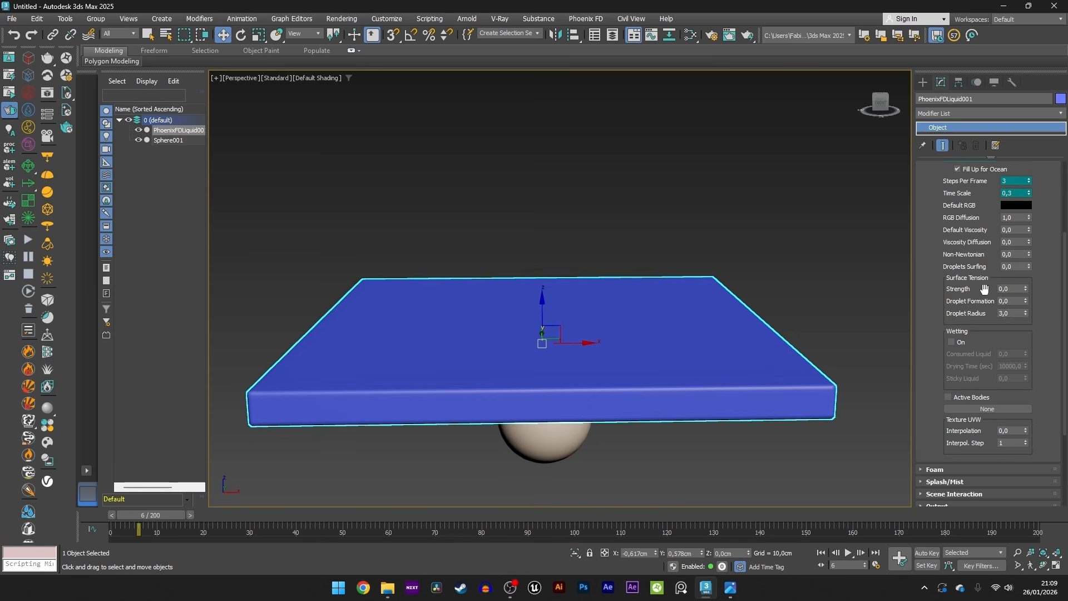
{"action": "mouse_move", "coordinate": [1023, 289]}
{"action": "left_click", "coordinate": [1016, 289]}
{"action": "type", "text": "0,5"}
{"action": "key", "text": "Return"}
{"action": "left_click", "coordinate": [1011, 301]}
{"action": "key", "text": "BackSpace"}
{"action": "type", "text": "2"}
{"action": "double_click", "coordinate": [1016, 313]}
{"action": "type", "text": "2"}
{"action": "key", "text": "Return"}
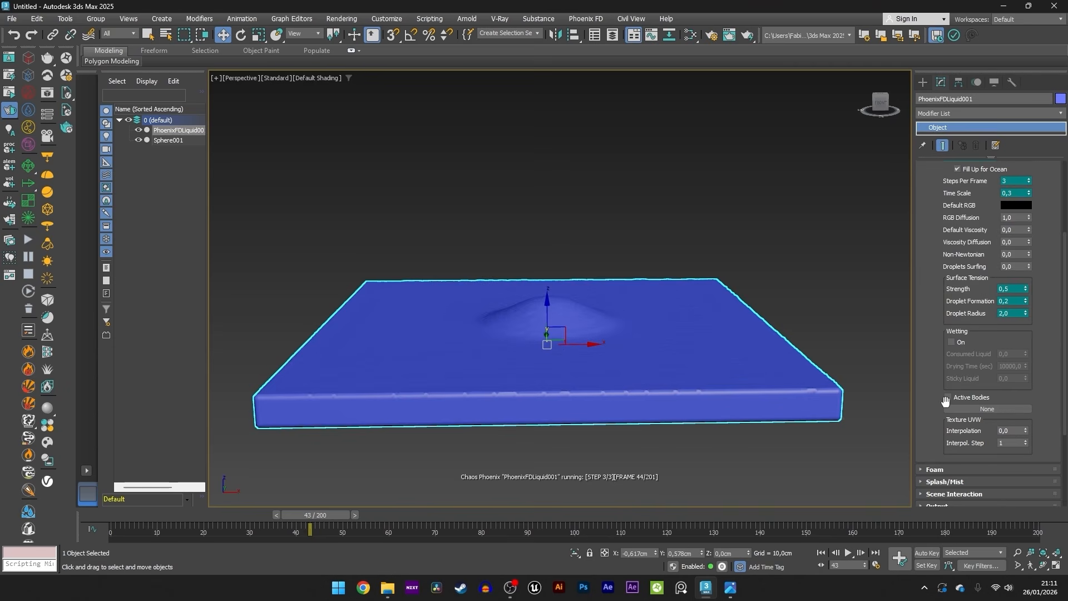
Set the liquid's Mesh Smoothing Smoothness to 10 in its rendering settings.
{"action": "scroll", "coordinate": [945, 401], "scroll_direction": "down", "scroll_amount": 5}
{"action": "left_click", "coordinate": [955, 414]}
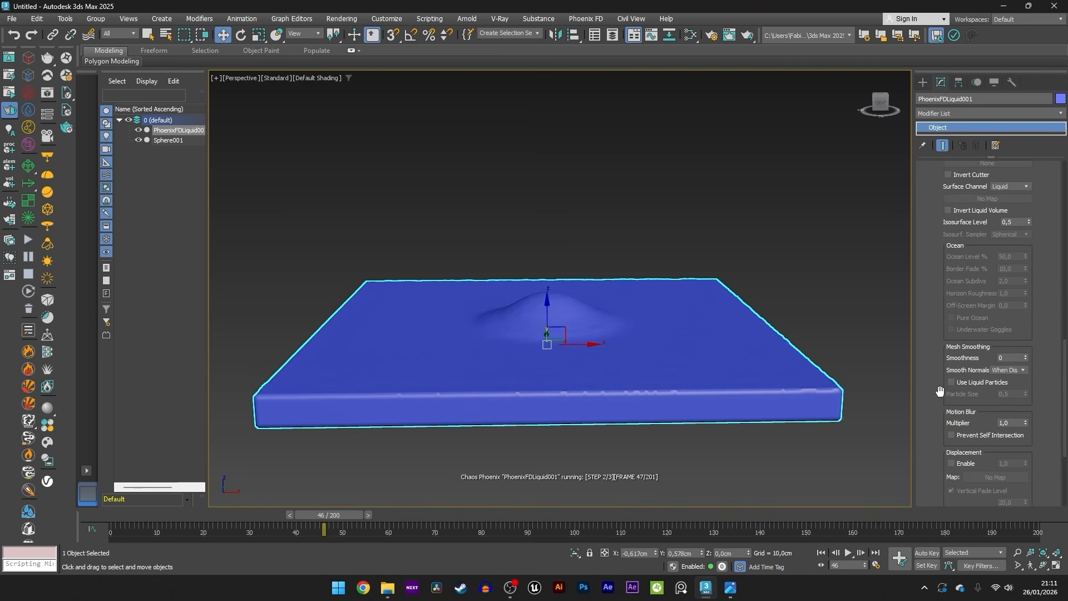
{"action": "scroll", "coordinate": [955, 390], "scroll_direction": "down", "scroll_amount": 10}
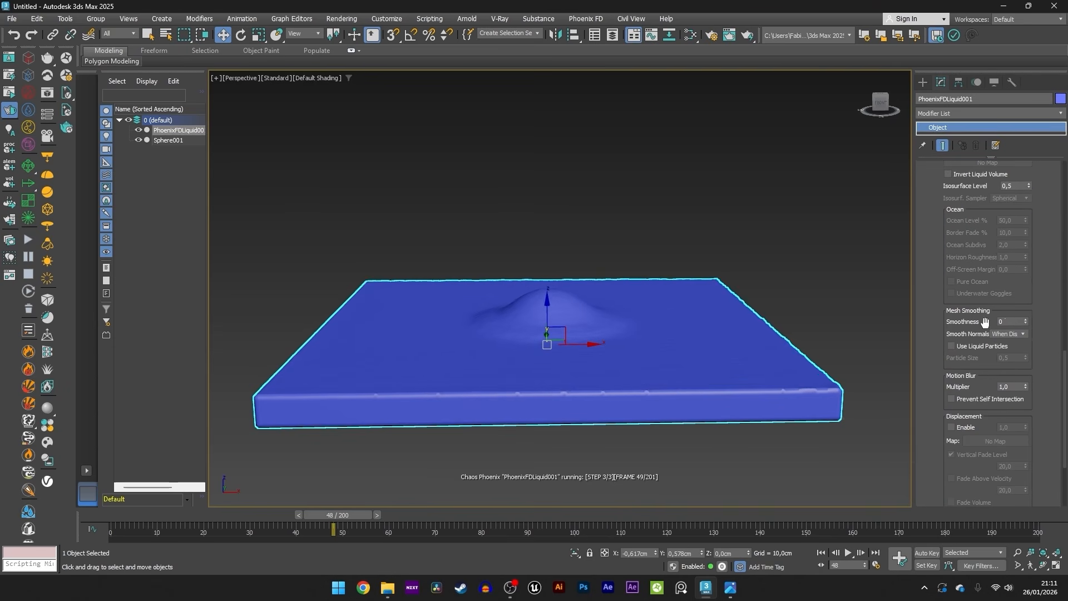
{"action": "left_click", "coordinate": [1006, 321]}
{"action": "type", "text": "10"}
{"action": "key", "text": "Return"}
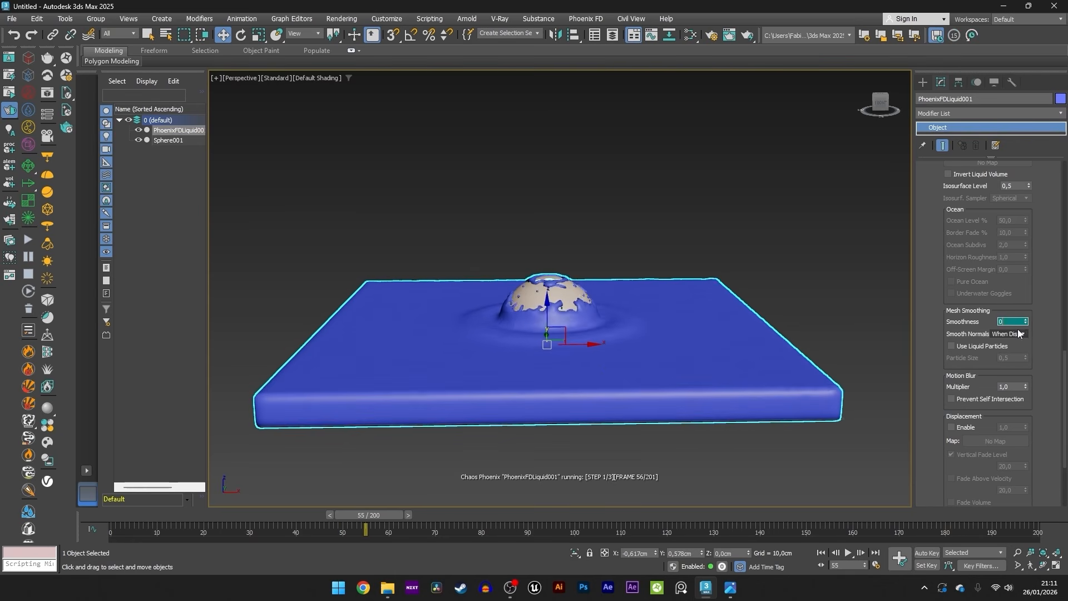
Examine the running liquid simulation around the rising sphere from several angles and return to frame 70.
{"action": "left_click", "coordinate": [699, 216]}
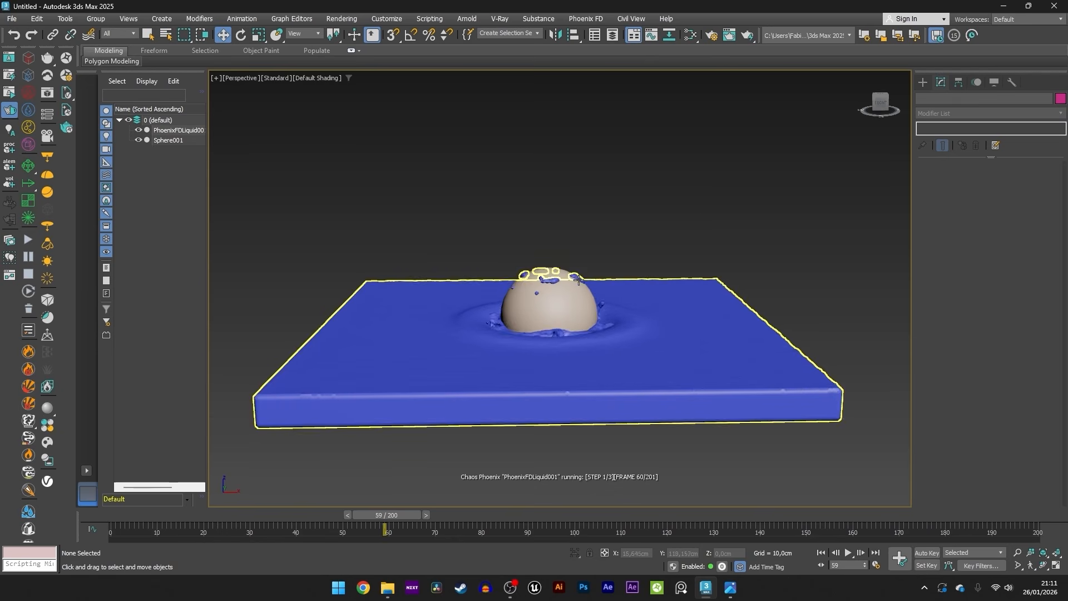
{"action": "left_click", "coordinate": [563, 289]}
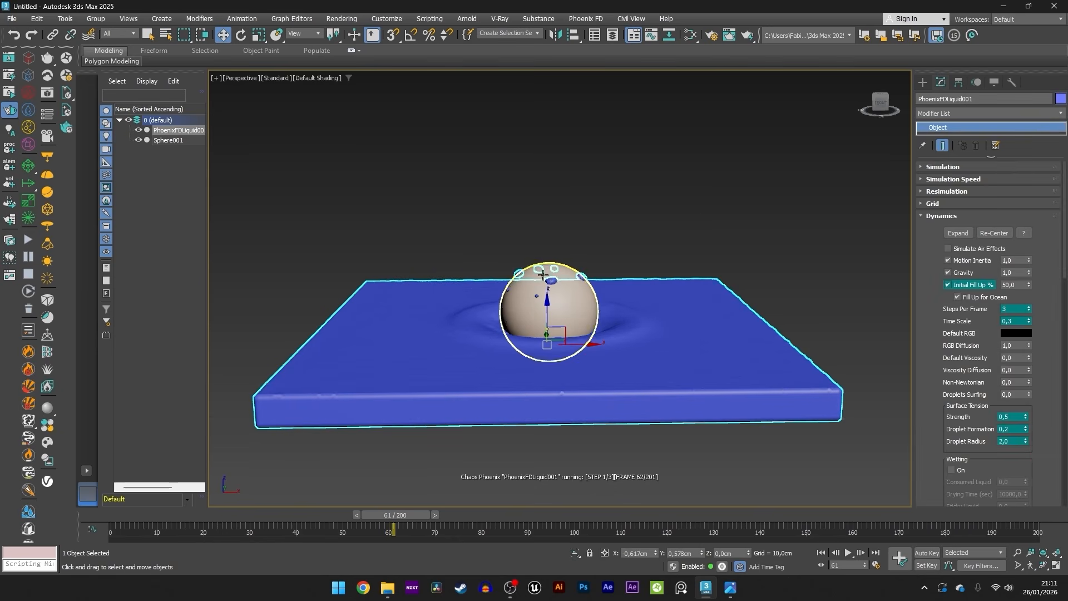
{"action": "left_click", "coordinate": [546, 232]}
{"action": "mouse_move", "coordinate": [546, 232]}
{"action": "middle_mouse_down", "text": "alt"}
{"action": "mouse_move", "coordinate": [581, 239]}
{"action": "mouse_move", "coordinate": [548, 224]}
{"action": "middle_mouse_up", "text": "alt"}
{"action": "scroll", "coordinate": [559, 300], "scroll_direction": "up", "scroll_amount": 2}
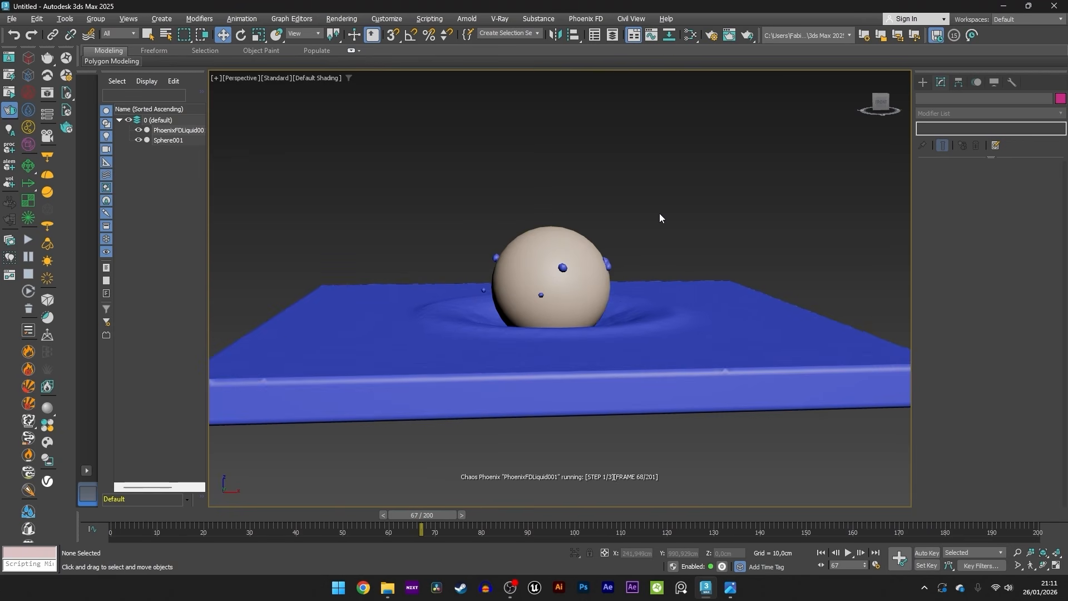
{"action": "scroll", "coordinate": [697, 399], "scroll_direction": "down", "scroll_amount": 3}
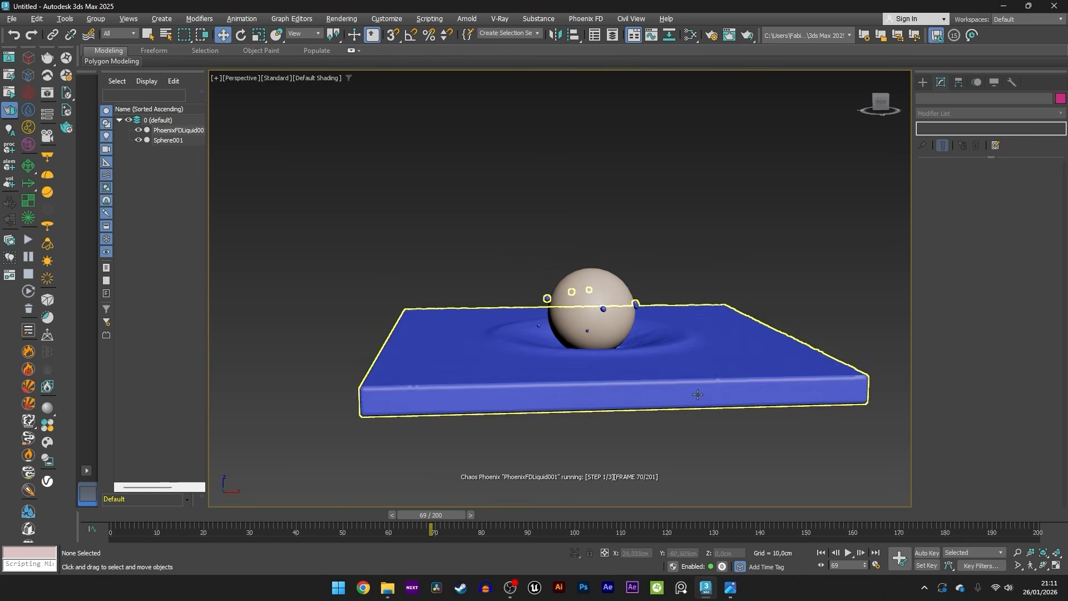
{"action": "middle_click_drag", "start_coordinate": [696, 400], "coordinate": [663, 395]}
{"action": "middle_click_drag", "start_coordinate": [573, 245], "coordinate": [586, 293], "text": "alt"}
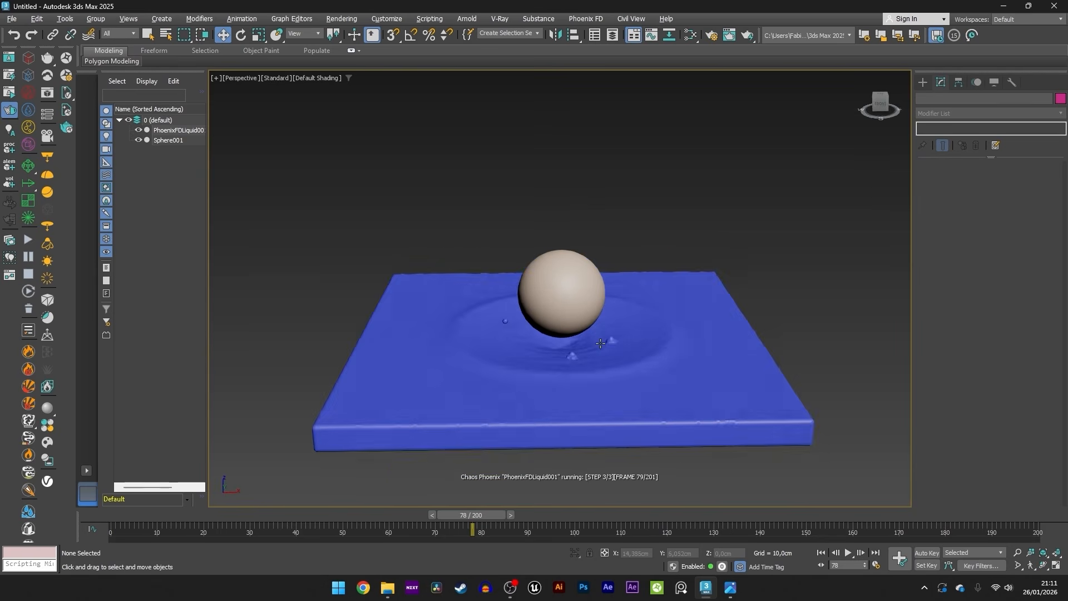
{"action": "left_click_drag", "start_coordinate": [481, 514], "coordinate": [436, 523]}
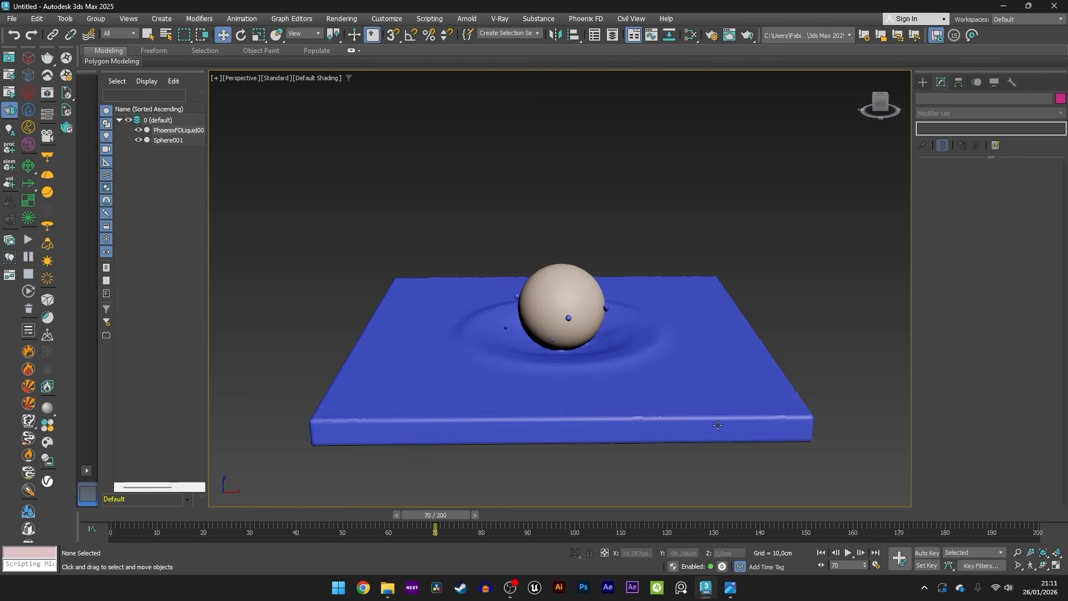
Select the liquid simulator and set its Surface Tension Strength to 1,0 and Droplet Formation to 0,5.
{"action": "left_click", "coordinate": [717, 426]}
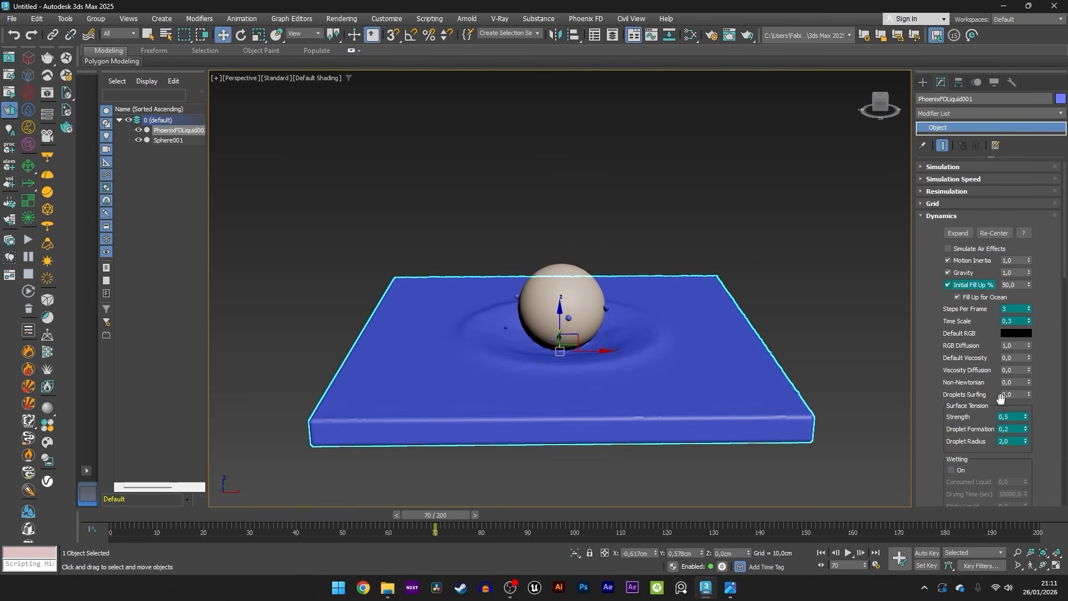
{"action": "left_click_drag", "start_coordinate": [1008, 417], "coordinate": [999, 416]}
{"action": "type", "text": "1"}
{"action": "left_click", "coordinate": [1012, 429]}
Set the liquid grid's Voxel Size to 0,5 cm and review the expansion limits and dynamics values.
{"action": "left_click", "coordinate": [933, 203]}
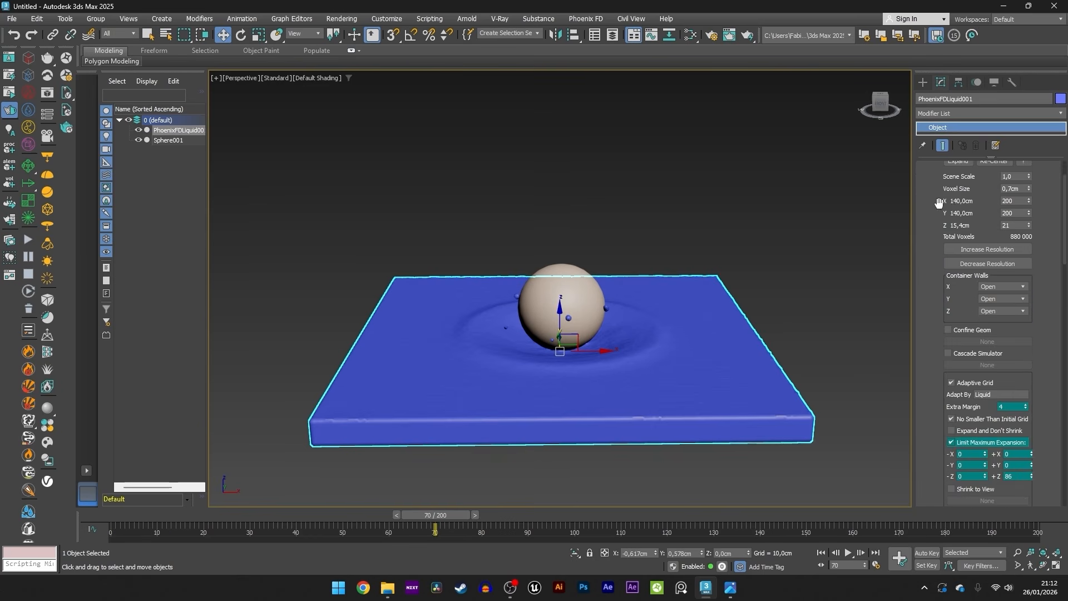
{"action": "scroll", "coordinate": [939, 284], "scroll_direction": "up", "scroll_amount": 2}
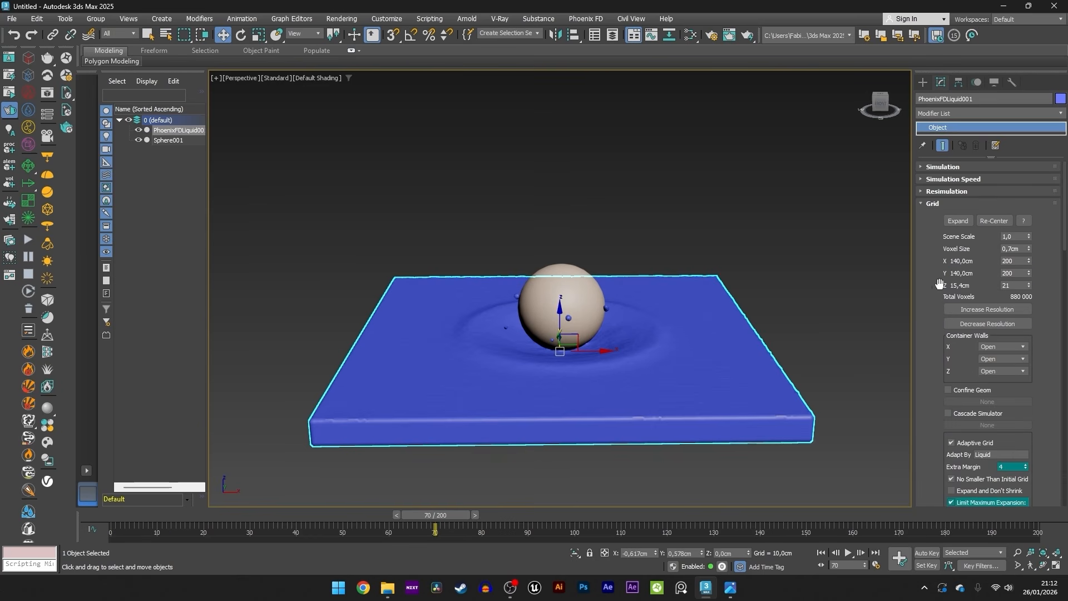
{"action": "left_click", "coordinate": [1022, 249]}
{"action": "type", "text": "0,5"}
{"action": "key", "text": "Return"}
{"action": "mouse_move", "coordinate": [1036, 380]}
{"action": "left_mouse_down"}
{"action": "mouse_move", "coordinate": [1030, 357]}
{"action": "mouse_move", "coordinate": [1033, 370]}
{"action": "left_mouse_up"}
{"action": "scroll", "coordinate": [946, 228], "scroll_direction": "down", "scroll_amount": 10}
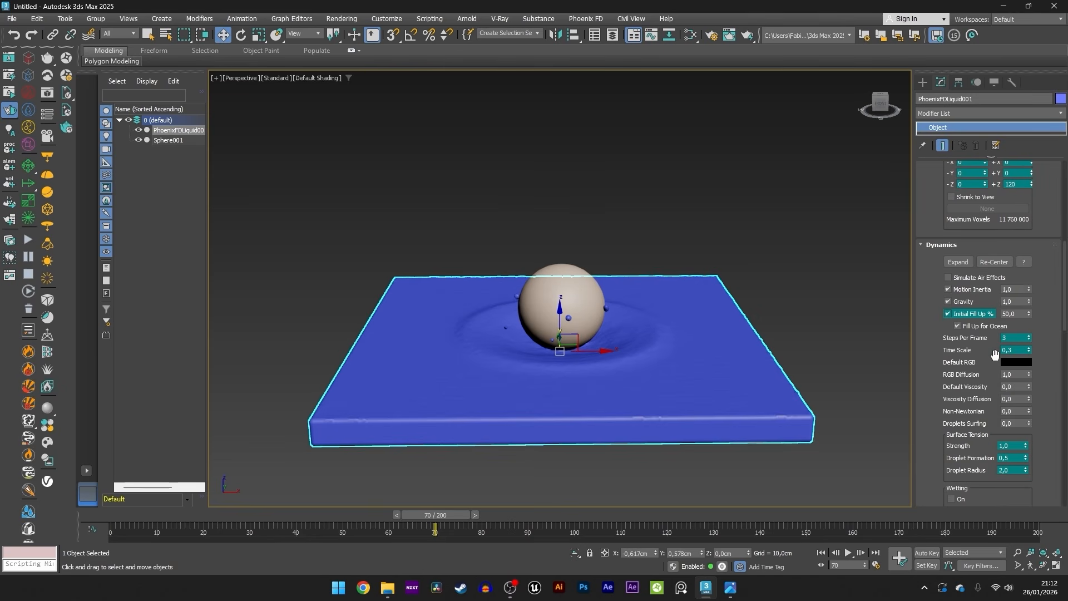
{"action": "left_click_drag", "start_coordinate": [948, 395], "coordinate": [925, 278]}
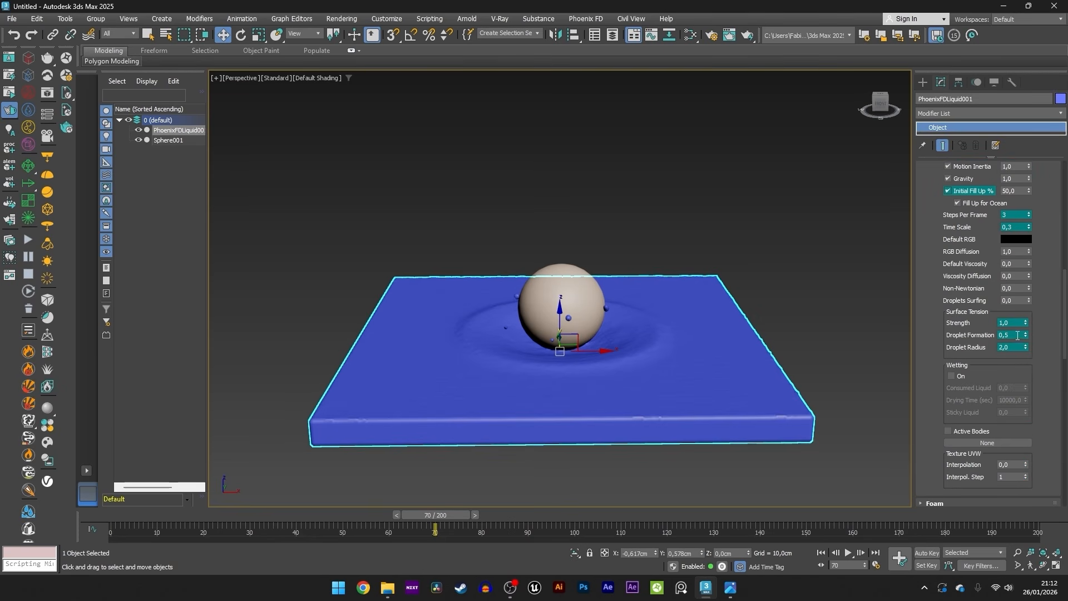
Run the liquid simulation with the stronger surface tension and frame the sphere closely in the viewport.
{"action": "middle_click_drag", "start_coordinate": [585, 350], "coordinate": [580, 359]}
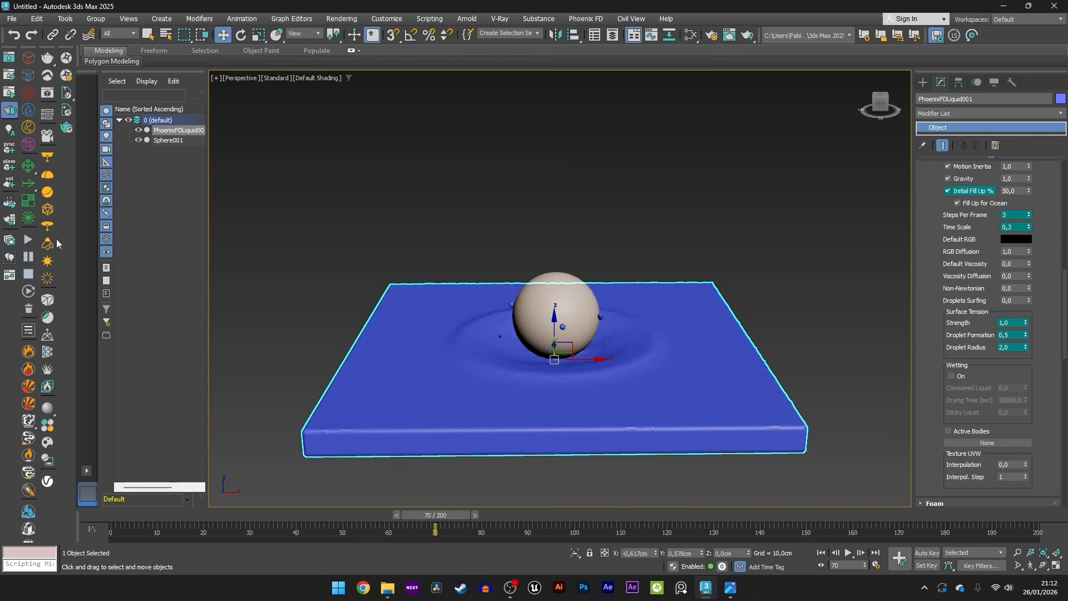
{"action": "left_click", "coordinate": [29, 239]}
{"action": "scroll", "coordinate": [411, 478], "scroll_direction": "up", "scroll_amount": 2}
{"action": "middle_click_drag", "start_coordinate": [413, 498], "coordinate": [421, 445]}
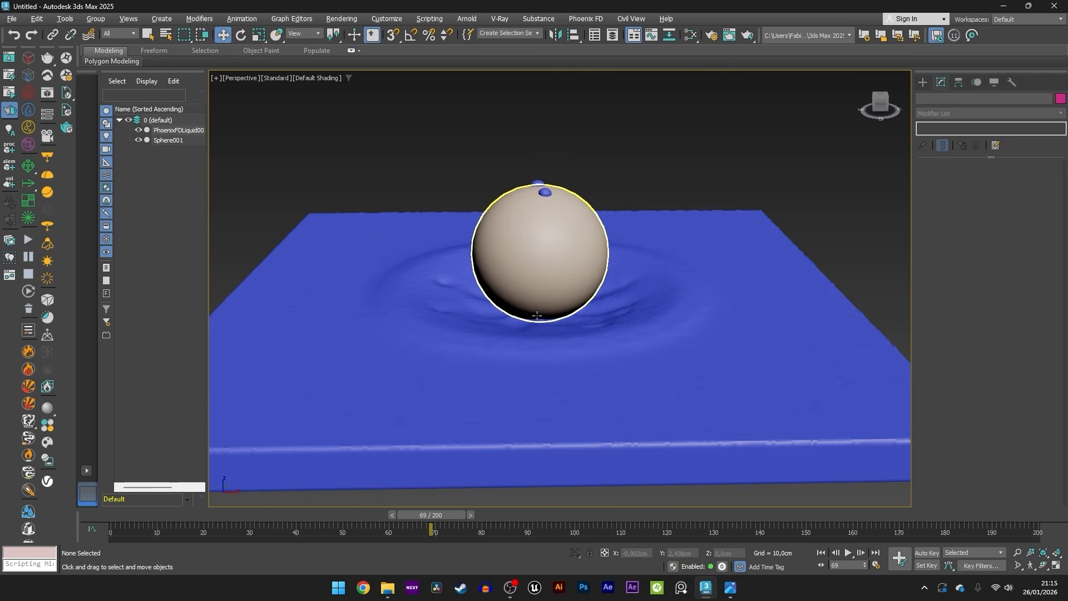
Select the liquid simulator, enable Wetting and set Sticky Liquid to 0,8.
{"action": "left_click", "coordinate": [536, 316]}
{"action": "scroll", "coordinate": [945, 267], "scroll_direction": "down", "scroll_amount": 2}
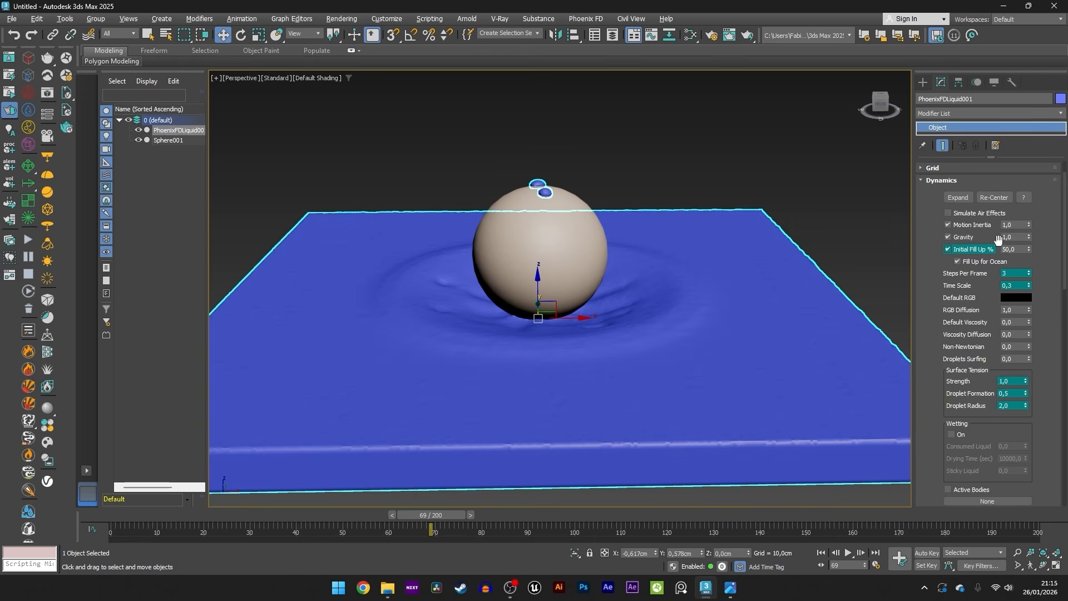
{"action": "scroll", "coordinate": [940, 277], "scroll_direction": "down", "scroll_amount": 2}
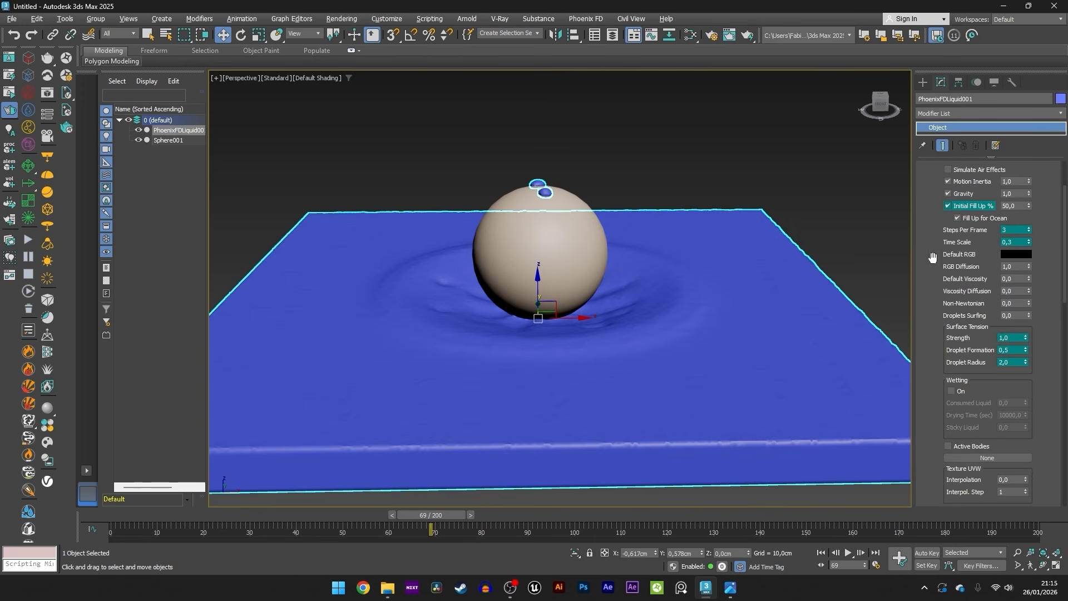
{"action": "scroll", "coordinate": [935, 272], "scroll_direction": "up", "scroll_amount": 3}
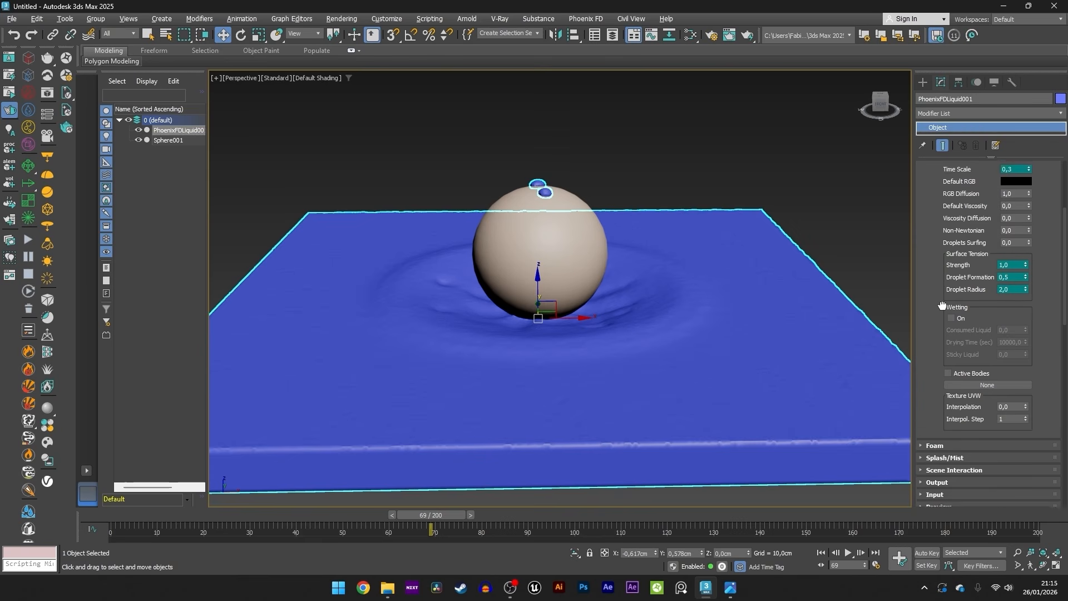
{"action": "left_click", "coordinate": [951, 381]}
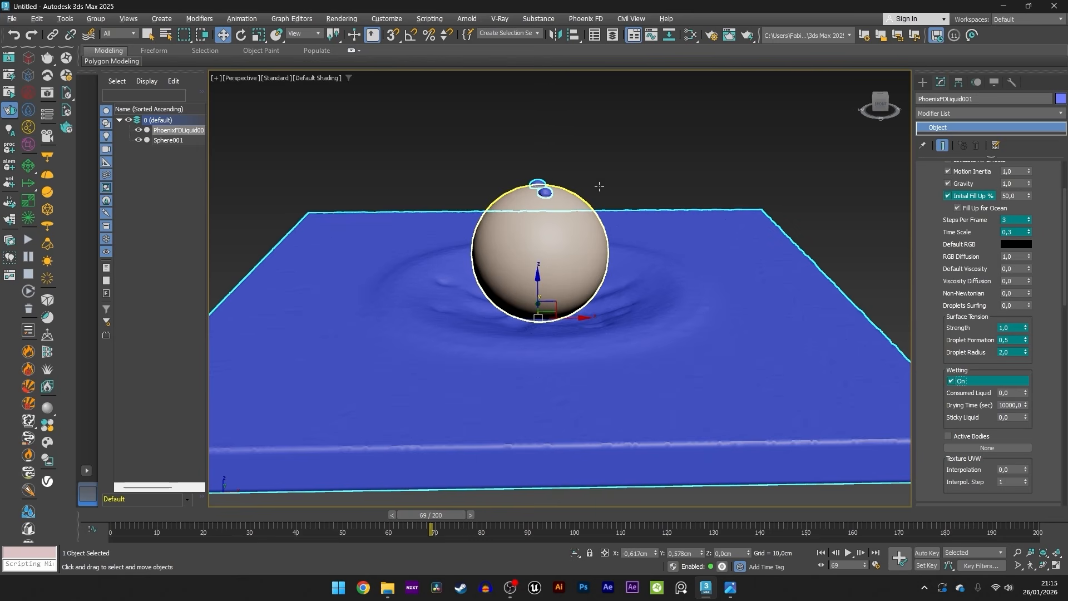
{"action": "left_click", "coordinate": [1015, 418]}
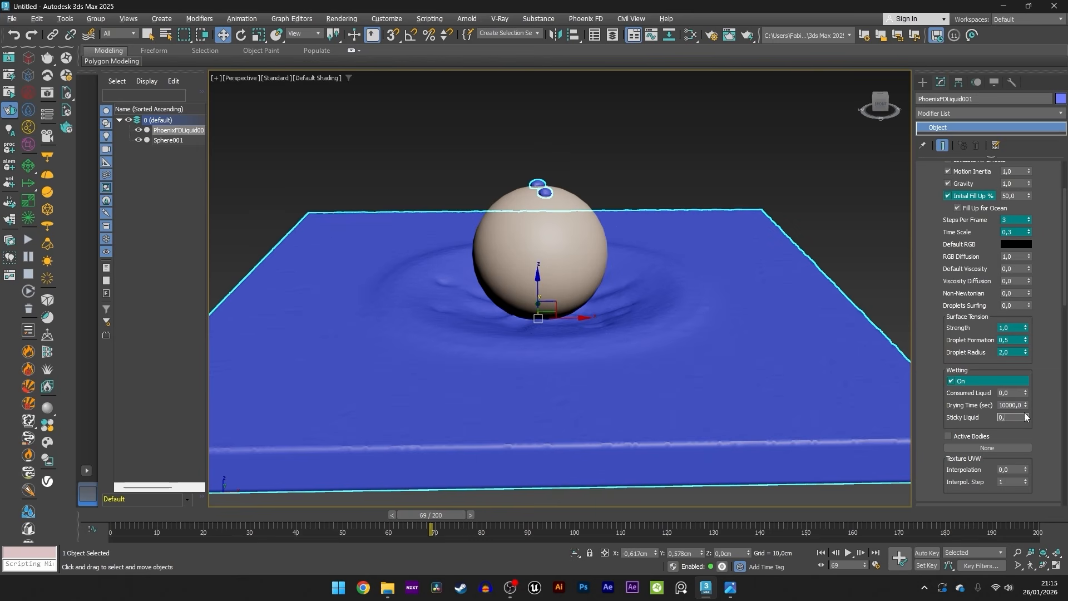
{"action": "type", "text": "8"}
{"action": "key", "text": "Return"}
Set the liquid's Default Viscosity to 0,2.
{"action": "left_click", "coordinate": [1017, 267]}
{"action": "key", "text": "BackSpace"}
{"action": "key", "text": "Return"}
Reduce the liquid's Surface Tension Strength to 0,5 and its Droplet Formation to 0,2.
{"action": "left_click", "coordinate": [1013, 328]}
{"action": "left_click", "coordinate": [1016, 339]}
{"action": "key", "text": "BackSpace"}
{"action": "type", "text": "2"}
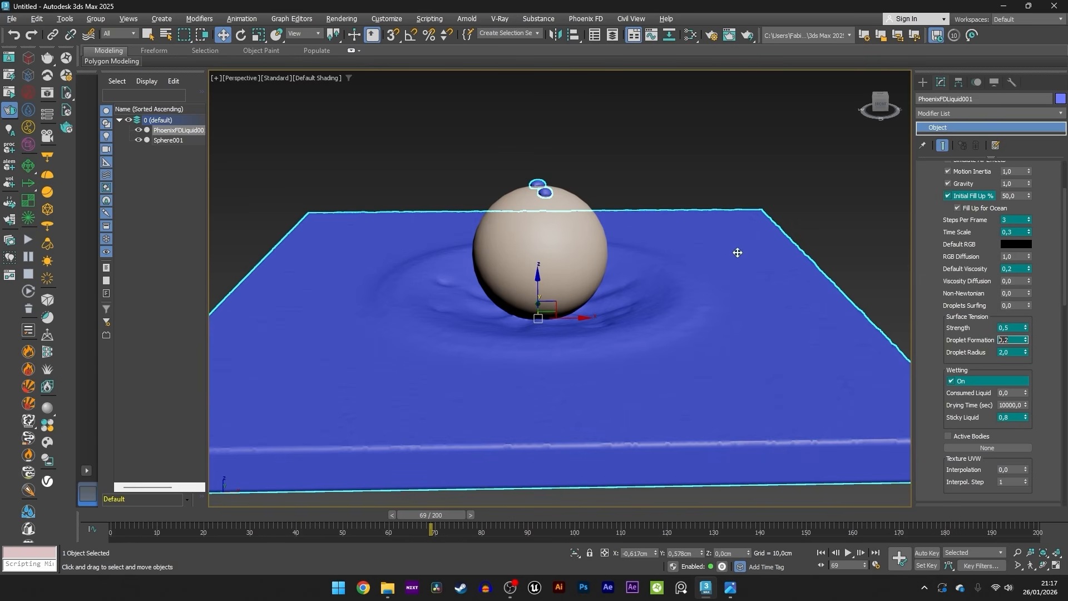
Set the liquid simulator's grid Voxel Size to 0,3 cm.
{"action": "left_click", "coordinate": [861, 214]}
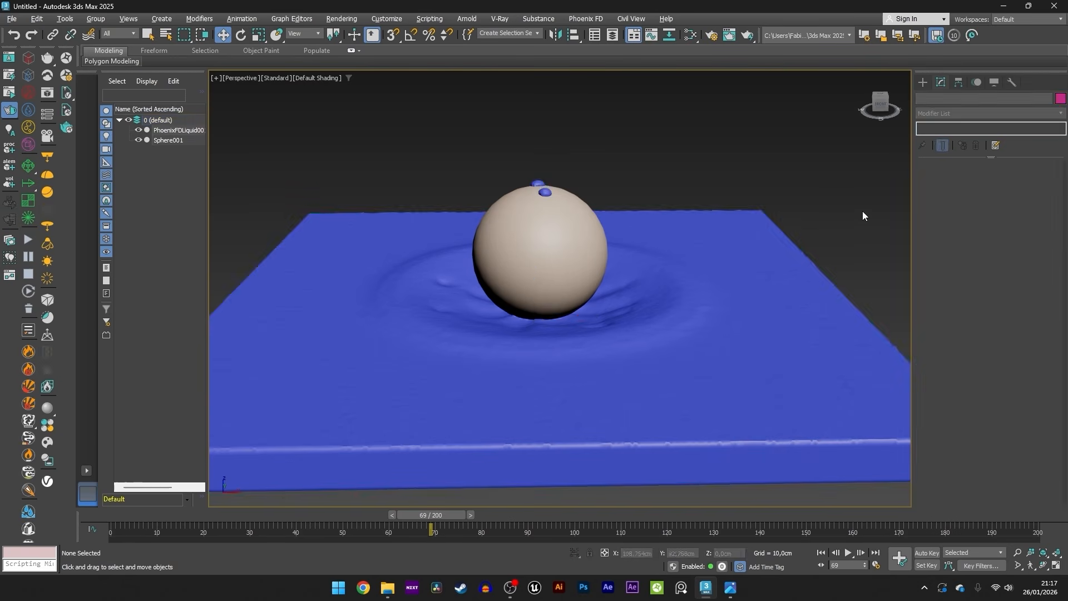
{"action": "left_click", "coordinate": [785, 251]}
{"action": "left_click", "coordinate": [982, 203]}
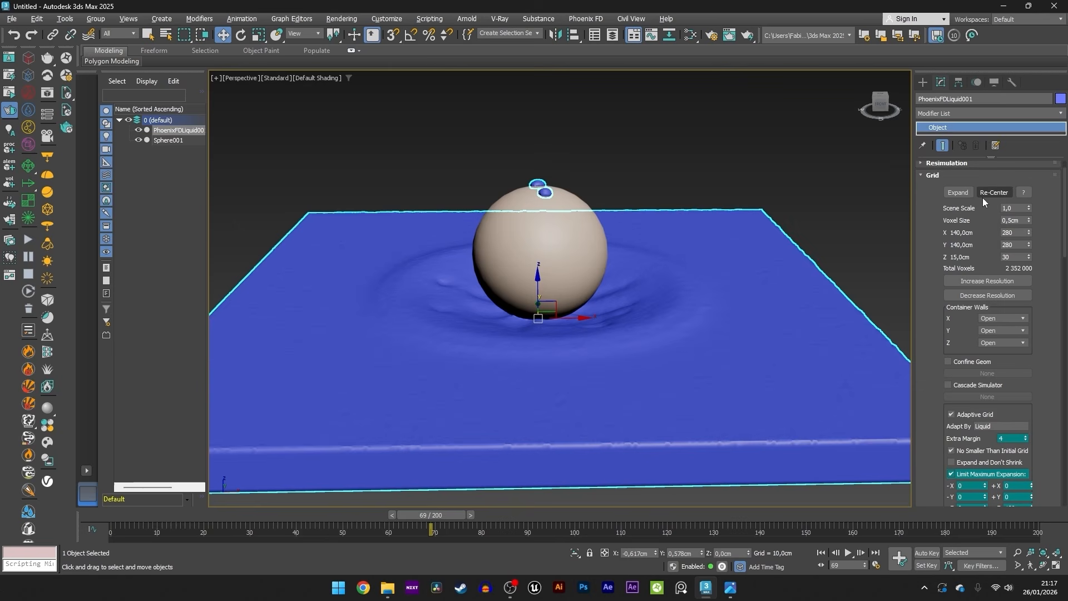
{"action": "left_click", "coordinate": [1024, 220]}
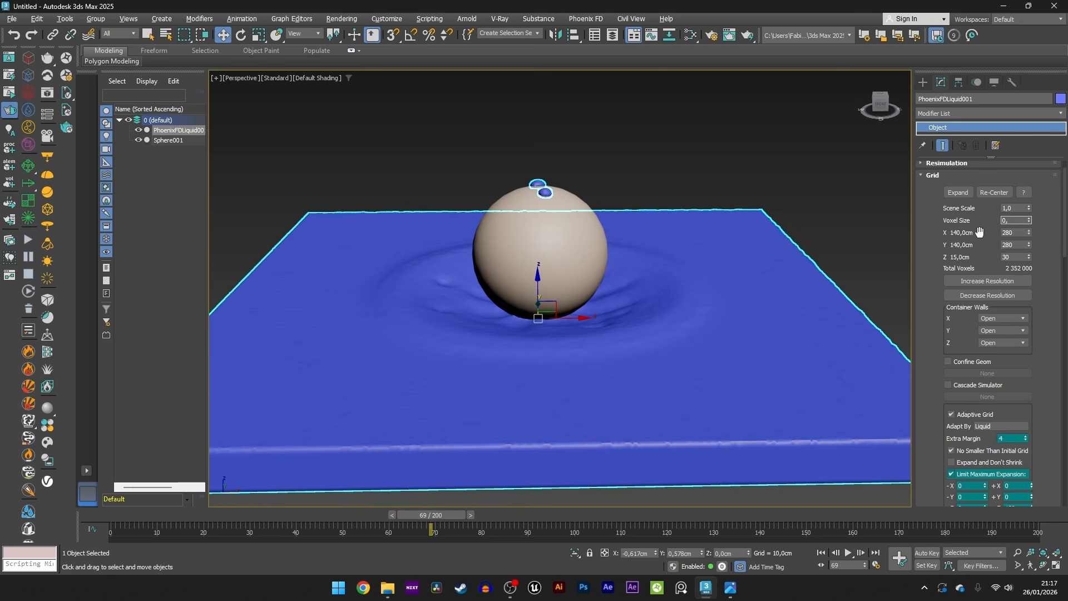
{"action": "type", "text": "3"}
{"action": "key", "text": "Return"}
{"action": "scroll", "coordinate": [723, 225], "scroll_direction": "down", "scroll_amount": 3}
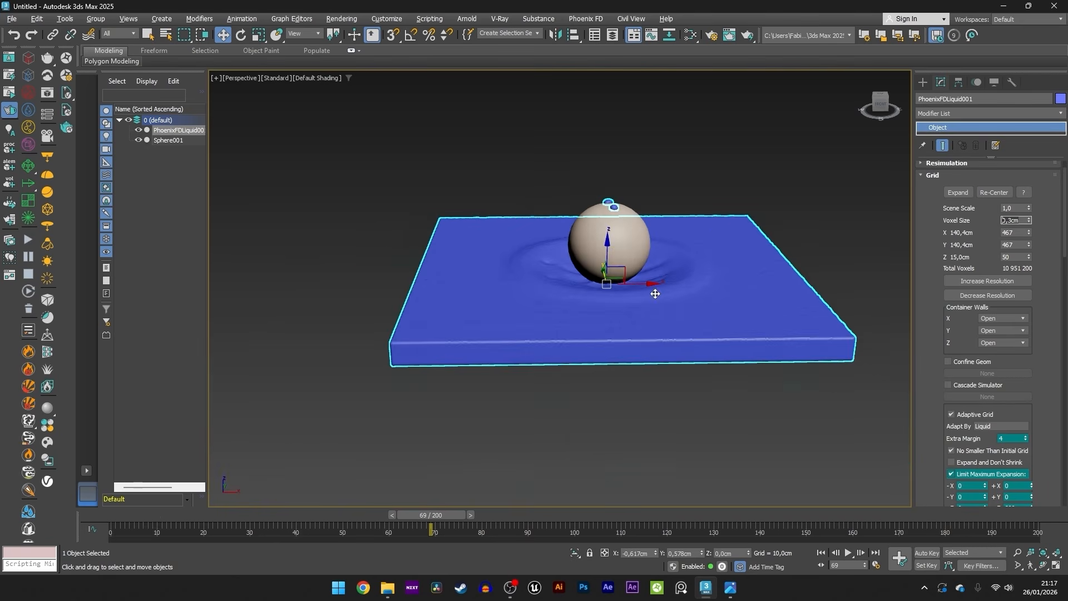
{"action": "middle_click_drag", "start_coordinate": [656, 292], "coordinate": [574, 294]}
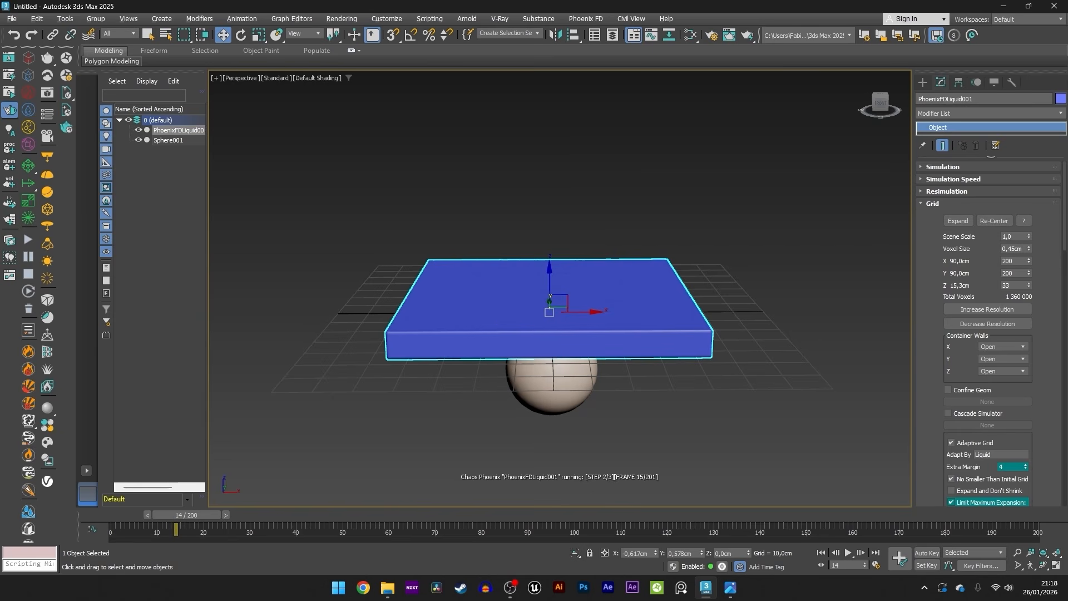
Switch the liquid's rendering Mode from Mesh to Cap Mesh so only the top surface is meshed.
{"action": "left_click", "coordinate": [941, 203]}
{"action": "scroll", "coordinate": [957, 278], "scroll_direction": "down", "scroll_amount": 5}
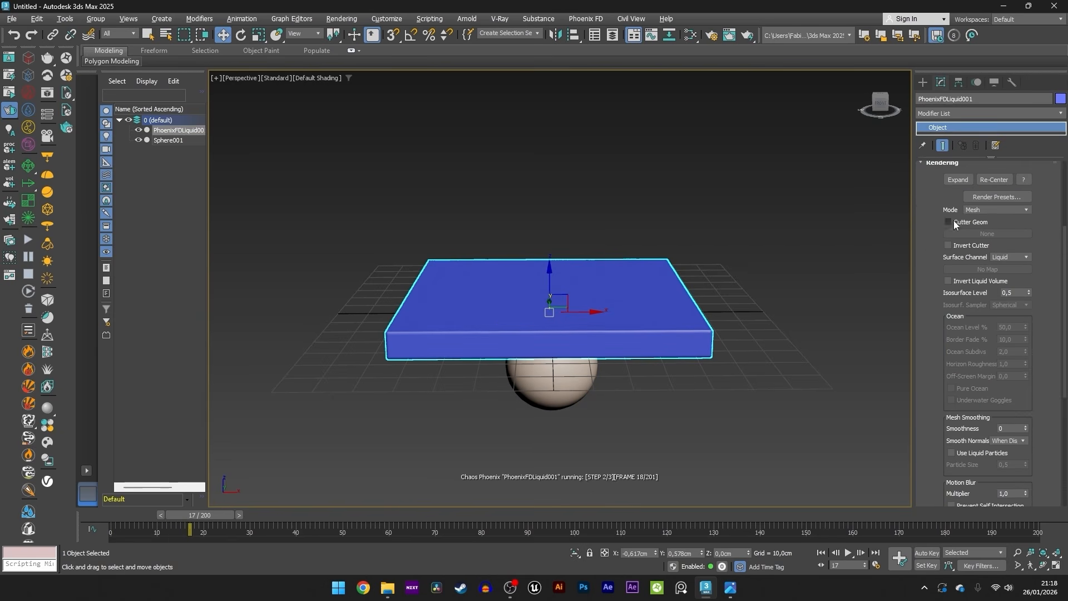
{"action": "left_click", "coordinate": [979, 209]}
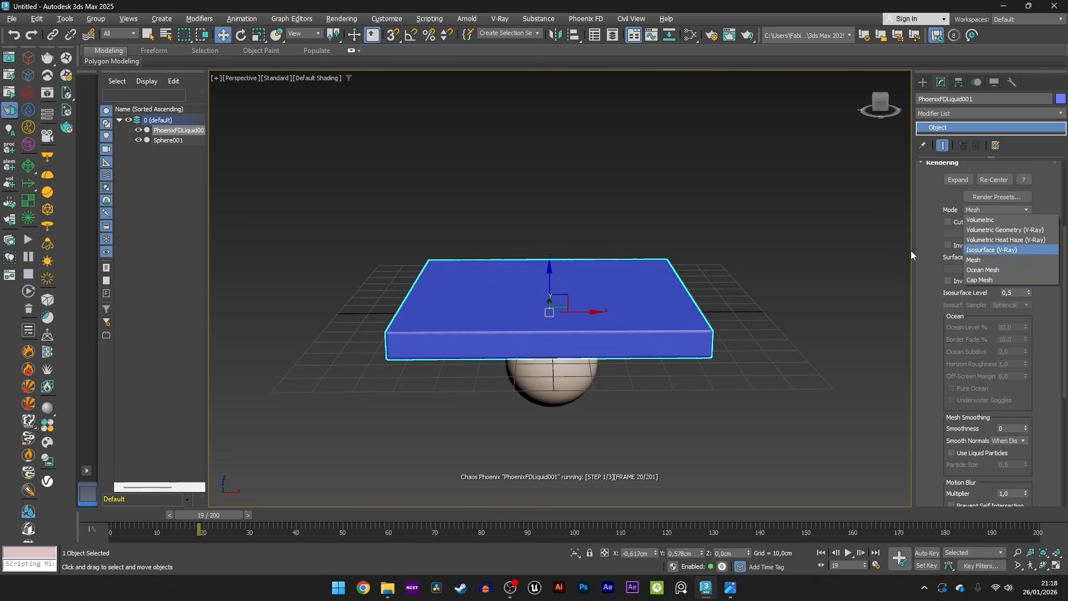
{"action": "left_click", "coordinate": [973, 280]}
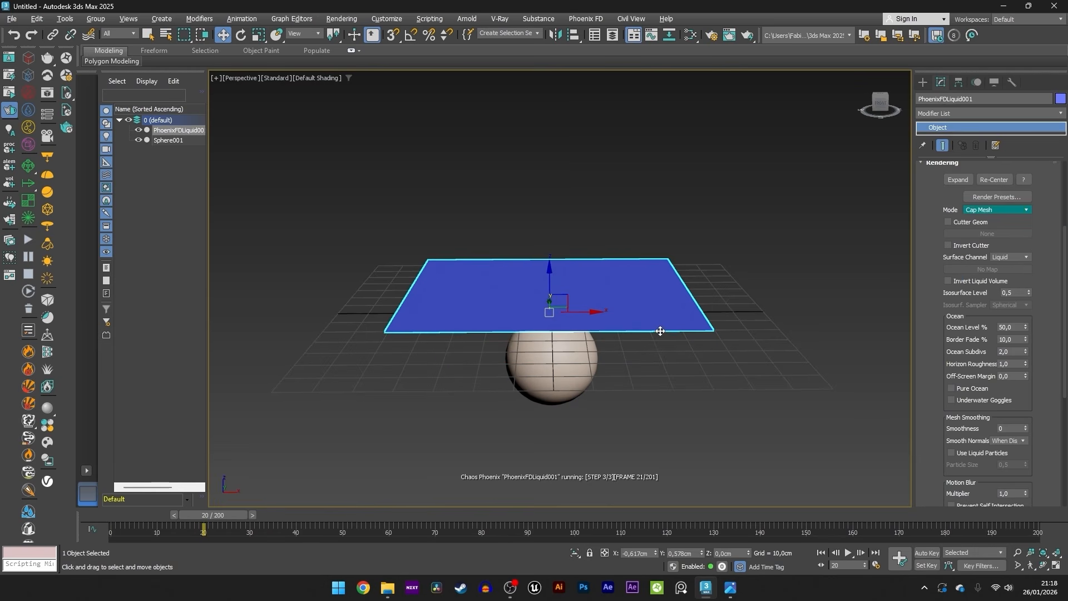
{"action": "middle_click_drag", "start_coordinate": [621, 349], "coordinate": [661, 283], "text": "alt"}
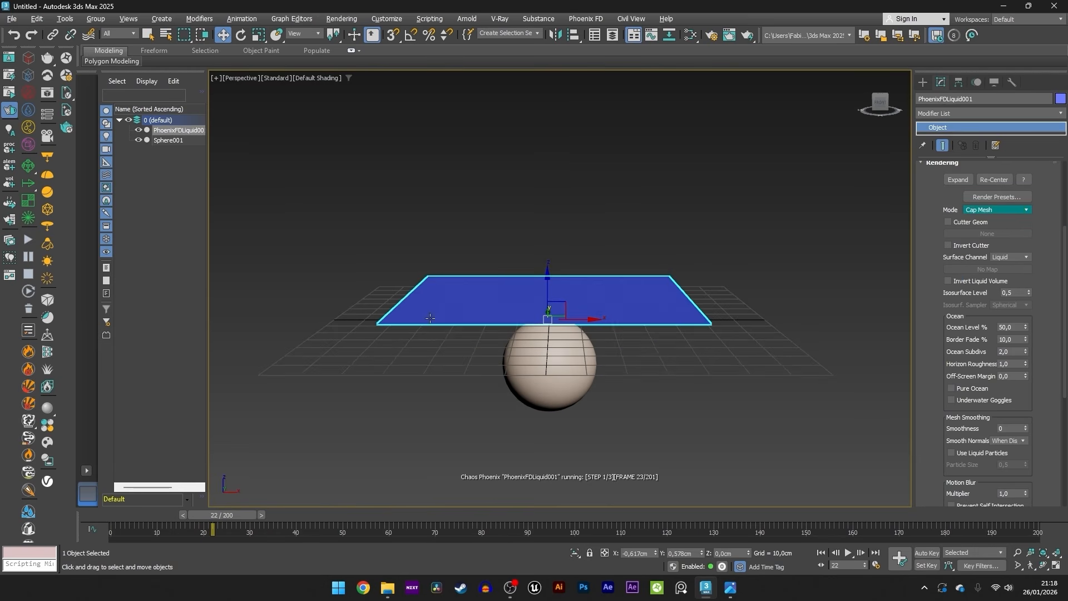
{"action": "mouse_move", "coordinate": [530, 317]}
{"action": "middle_mouse_down", "text": "alt"}
{"action": "mouse_move", "coordinate": [534, 335]}
{"action": "mouse_move", "coordinate": [538, 309]}
{"action": "middle_mouse_up", "text": "alt"}
{"action": "scroll", "coordinate": [541, 358], "scroll_direction": "down", "scroll_amount": 1}
{"action": "scroll", "coordinate": [542, 357], "scroll_direction": "up", "scroll_amount": 3}
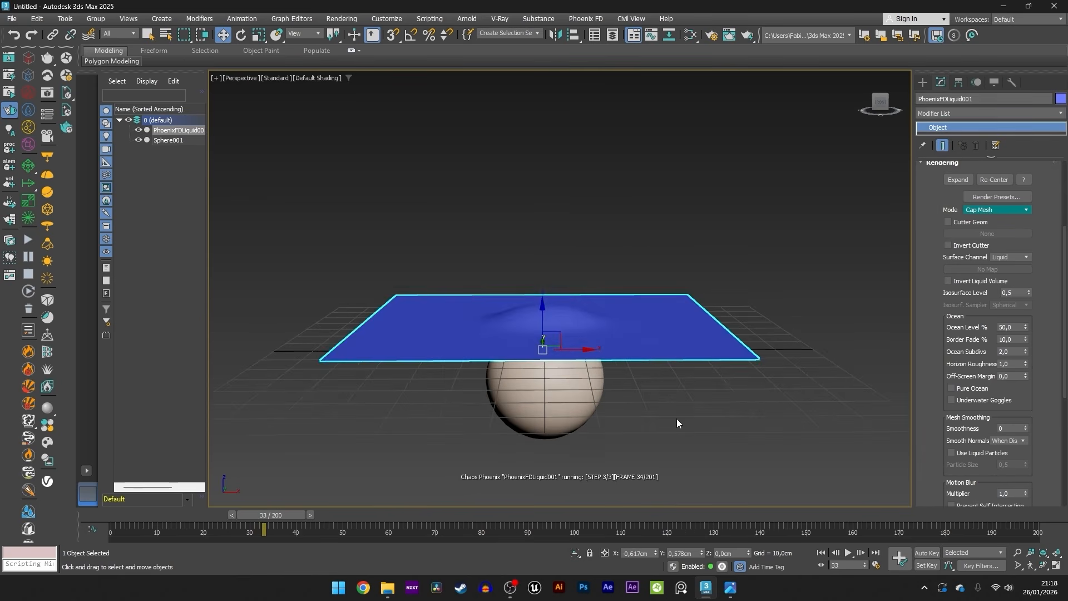
Set the liquid's mesh Smoothness to 10 and enable Use Liquid Particles with a Particle Size of 0,9.
{"action": "left_click", "coordinate": [677, 419]}
{"action": "left_click", "coordinate": [688, 346]}
{"action": "left_click_drag", "start_coordinate": [946, 366], "coordinate": [970, 158]}
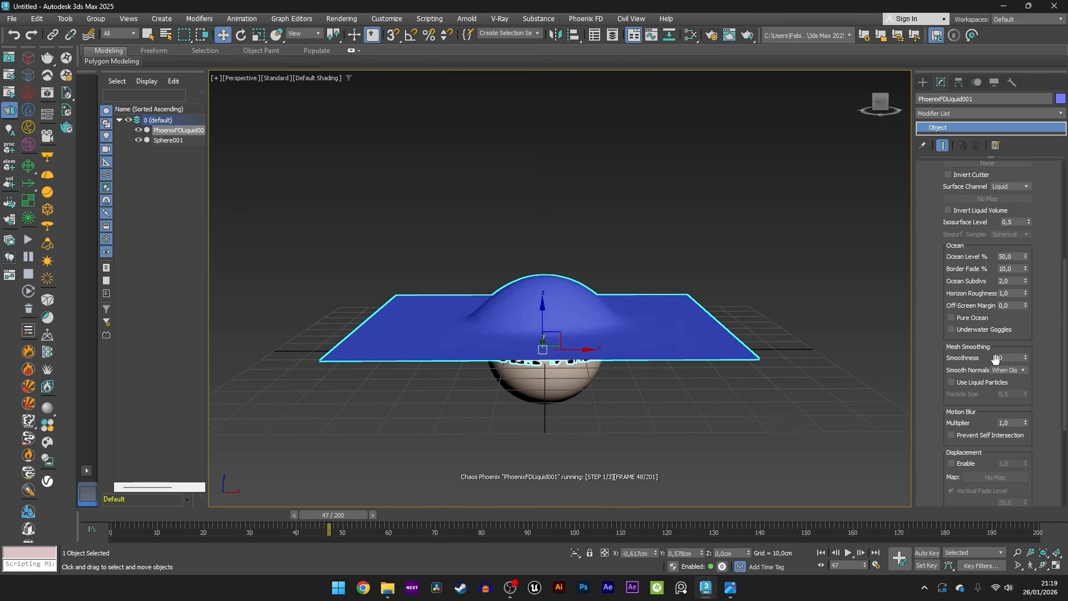
{"action": "left_click", "coordinate": [1015, 358]}
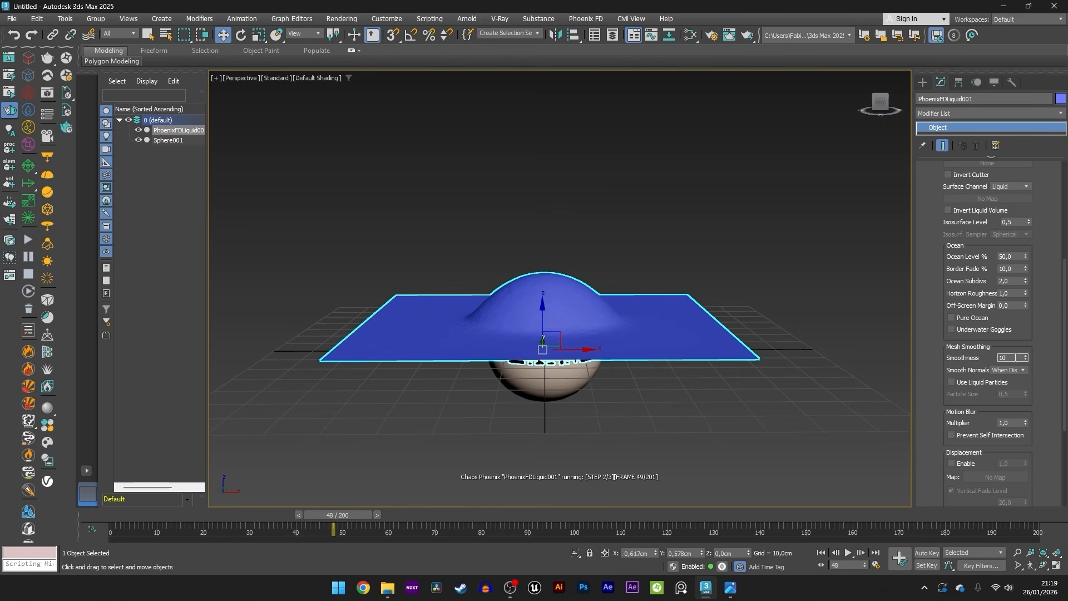
{"action": "key", "text": "Return"}
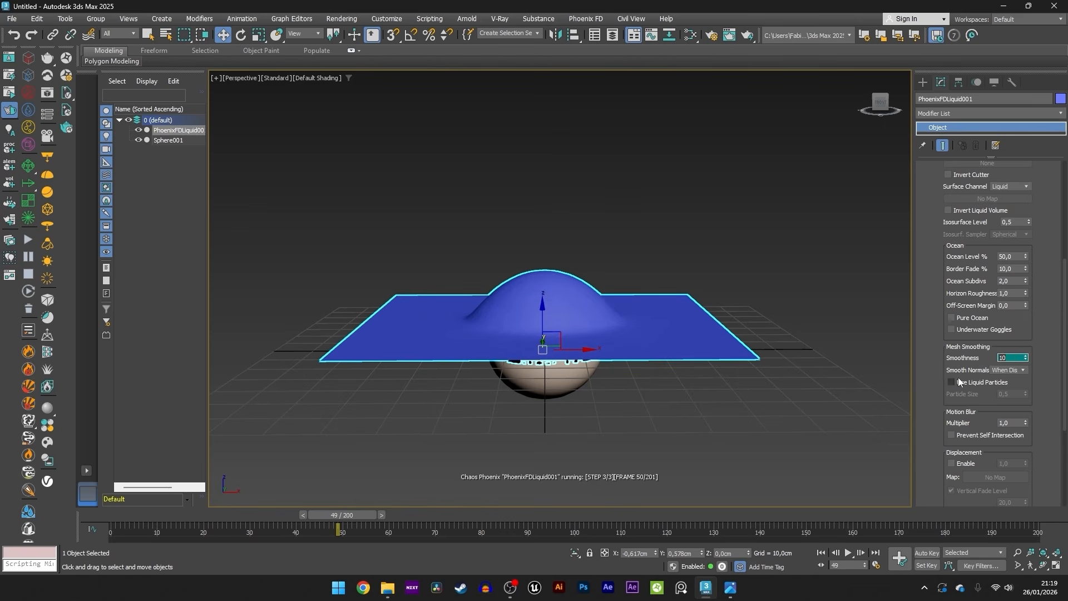
{"action": "left_click", "coordinate": [959, 382]}
{"action": "left_click", "coordinate": [1013, 394]}
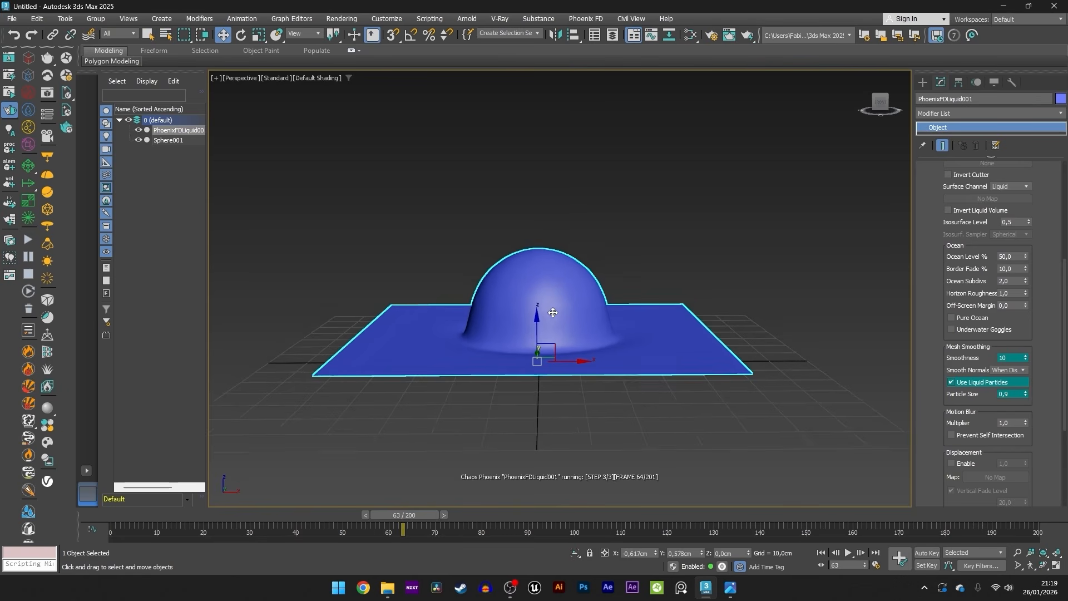
Extend the animation's End Time to frame 300.
{"action": "left_click", "coordinate": [552, 435]}
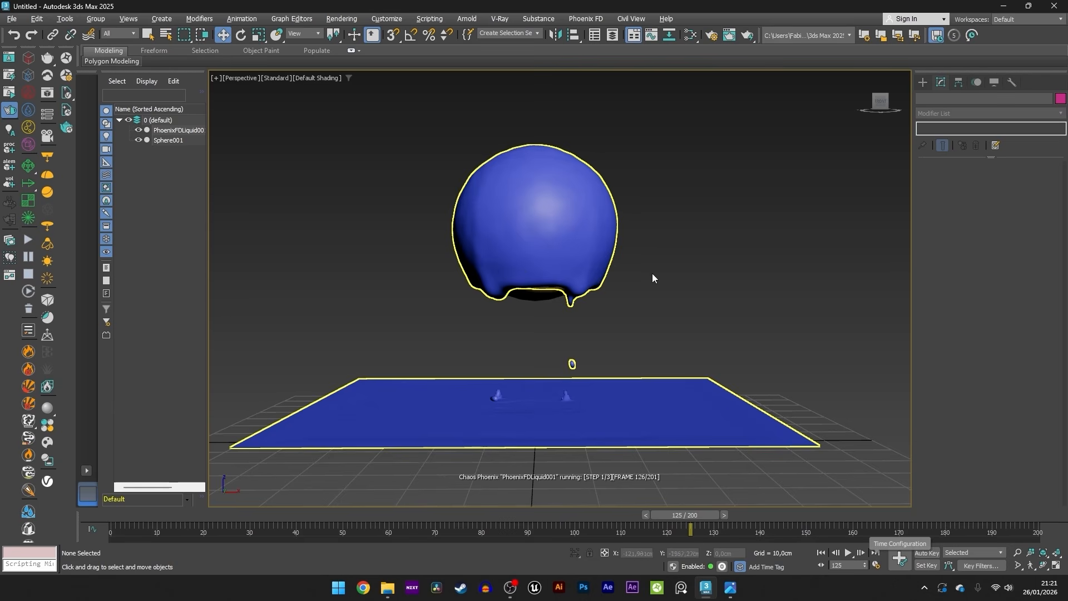
{"action": "left_click", "coordinate": [899, 558]}
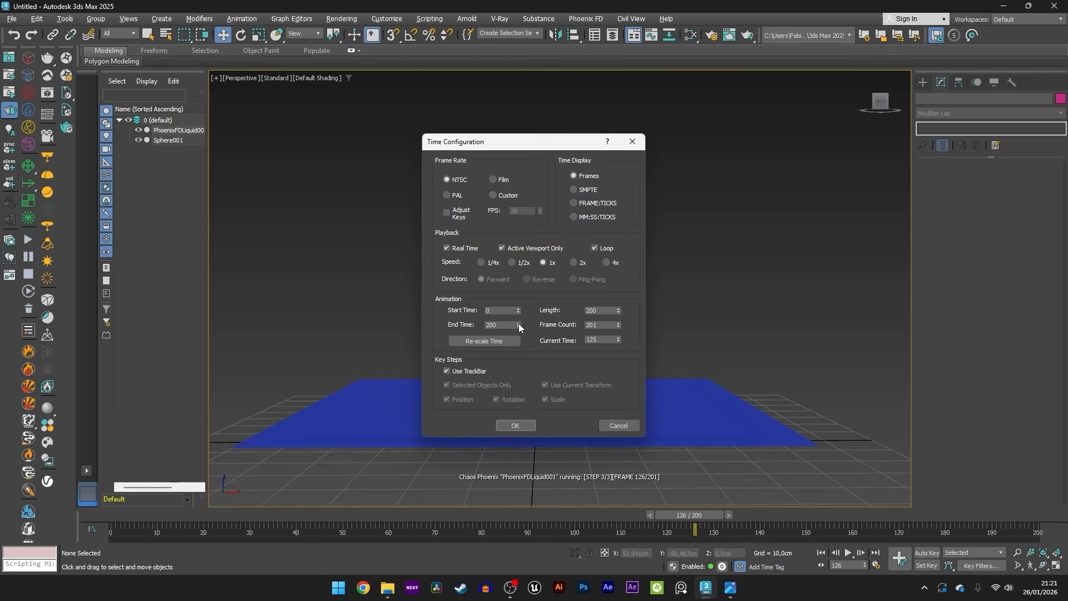
{"action": "double_click", "coordinate": [504, 326]}
{"action": "type", "text": "300"}
{"action": "left_click", "coordinate": [516, 424]}
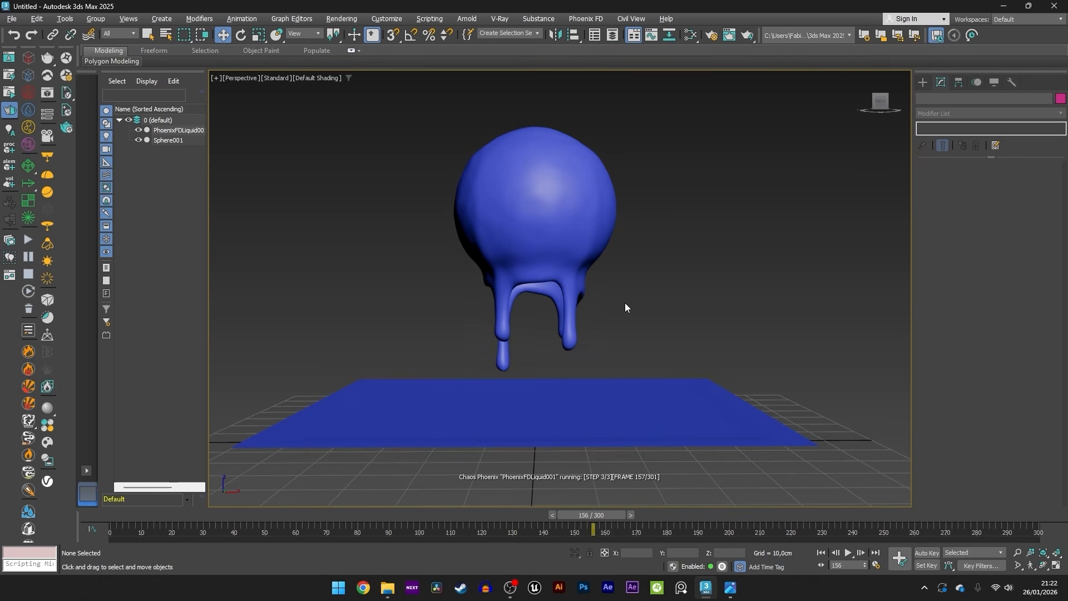
Select the liquid simulator and bring its Default Viscosity and Surface Tension settings into view.
{"action": "middle_click_drag", "start_coordinate": [613, 290], "coordinate": [609, 394], "text": "alt"}
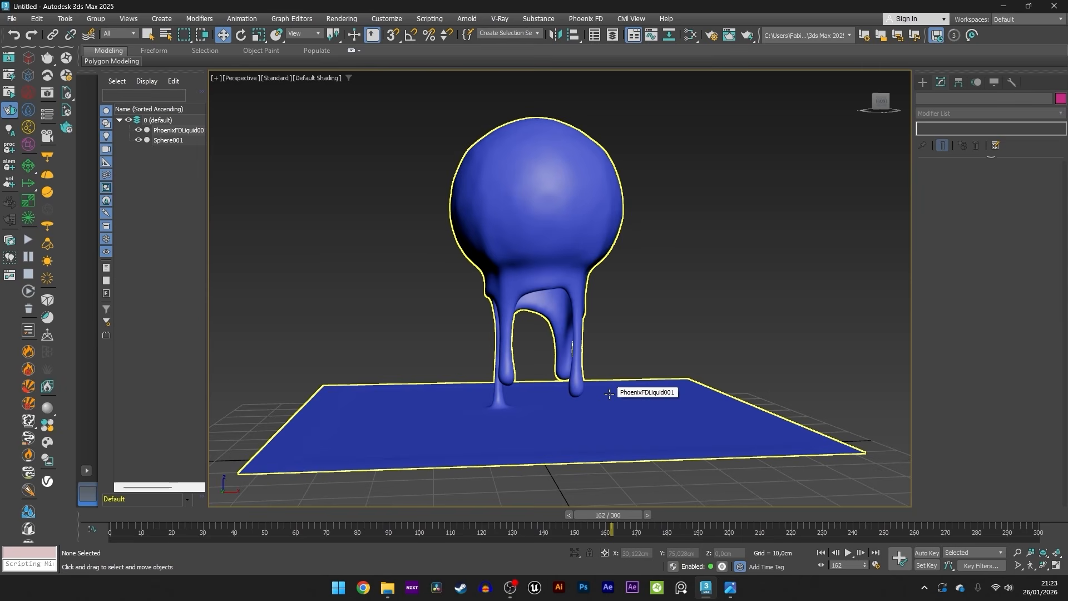
{"action": "left_click", "coordinate": [609, 394]}
{"action": "scroll", "coordinate": [974, 253], "scroll_direction": "down", "scroll_amount": 10}
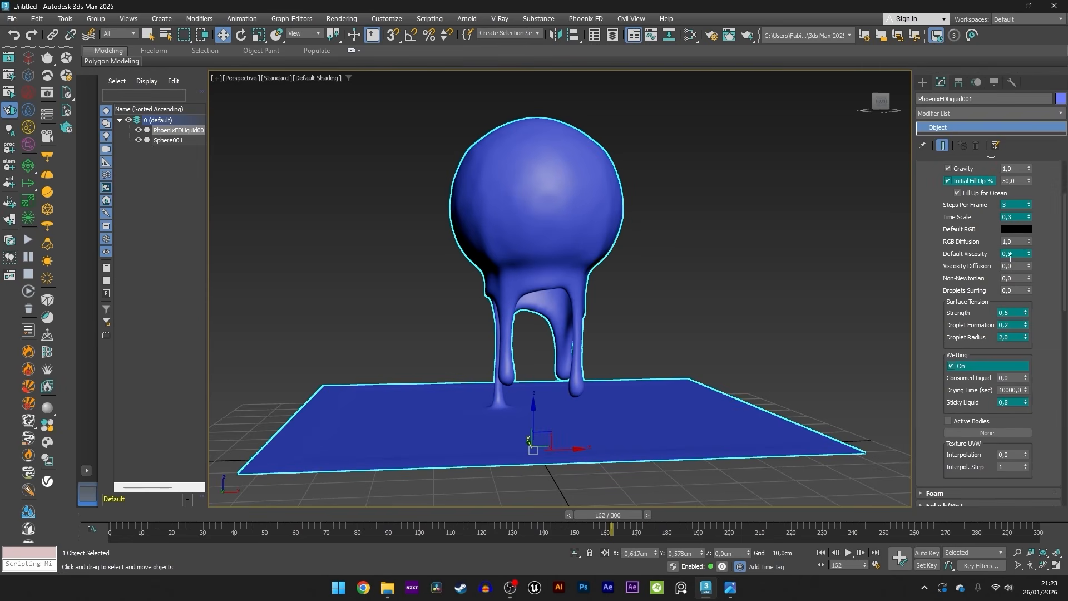